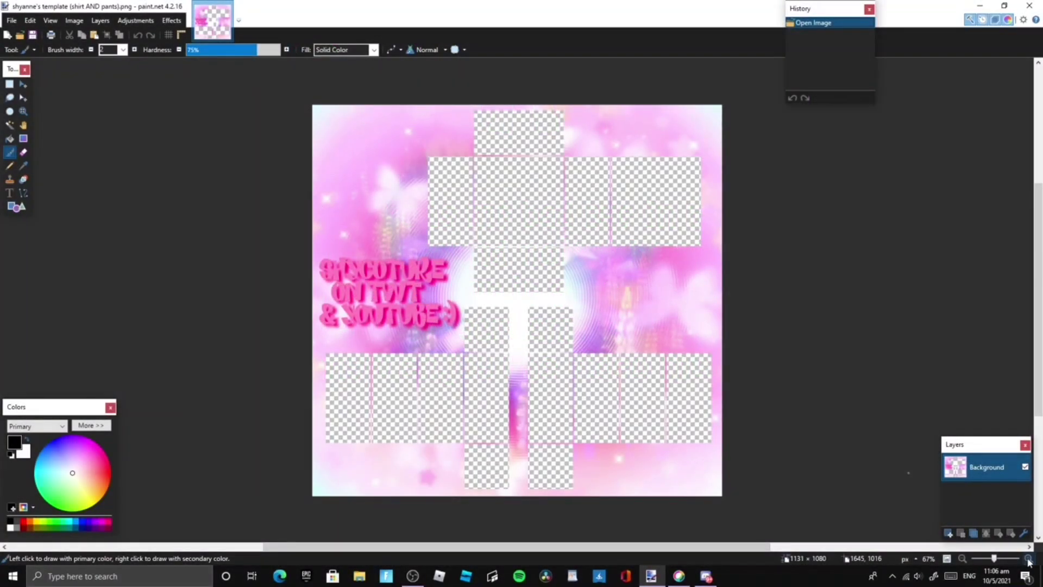
- Add a new layer to the clothing template and move it beneath the Background layer
click(1029, 559)
click(1028, 558)
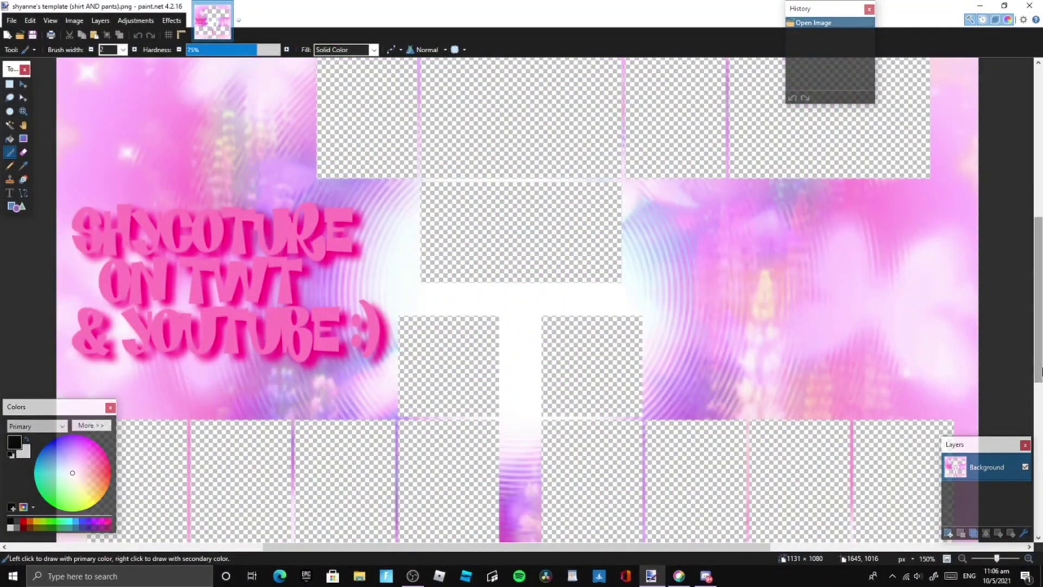
drag(1037, 326, 1038, 244)
click(949, 533)
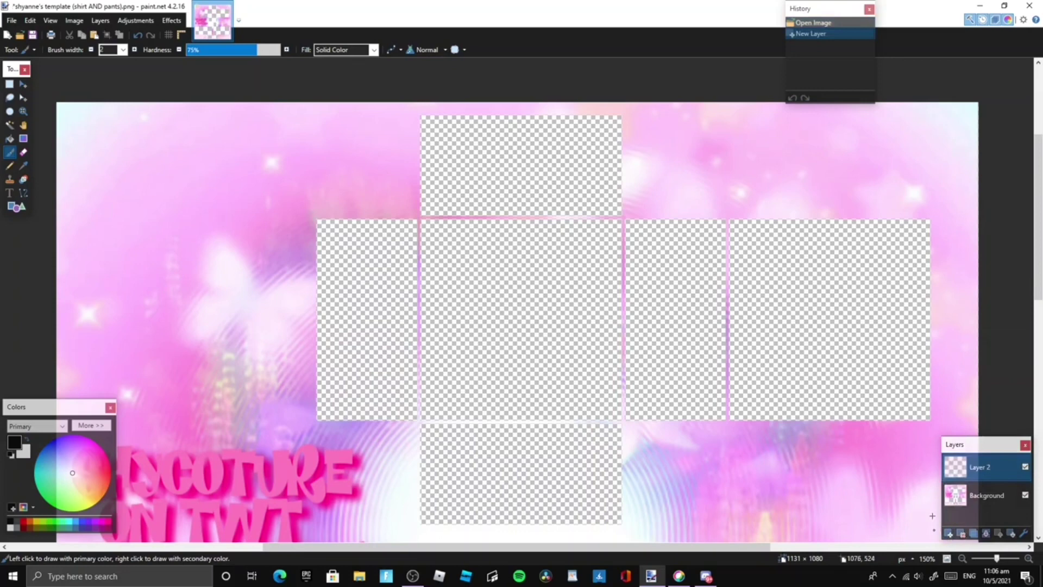
drag(970, 467, 967, 494)
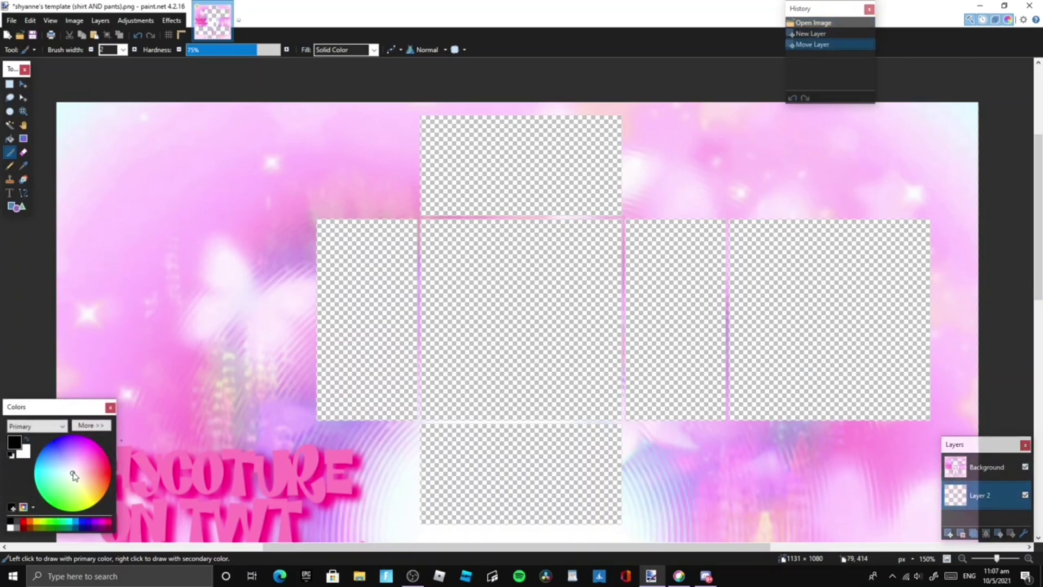
- Select a rectangle over the upper half of the torso panels and fill it with light pink
key(s)
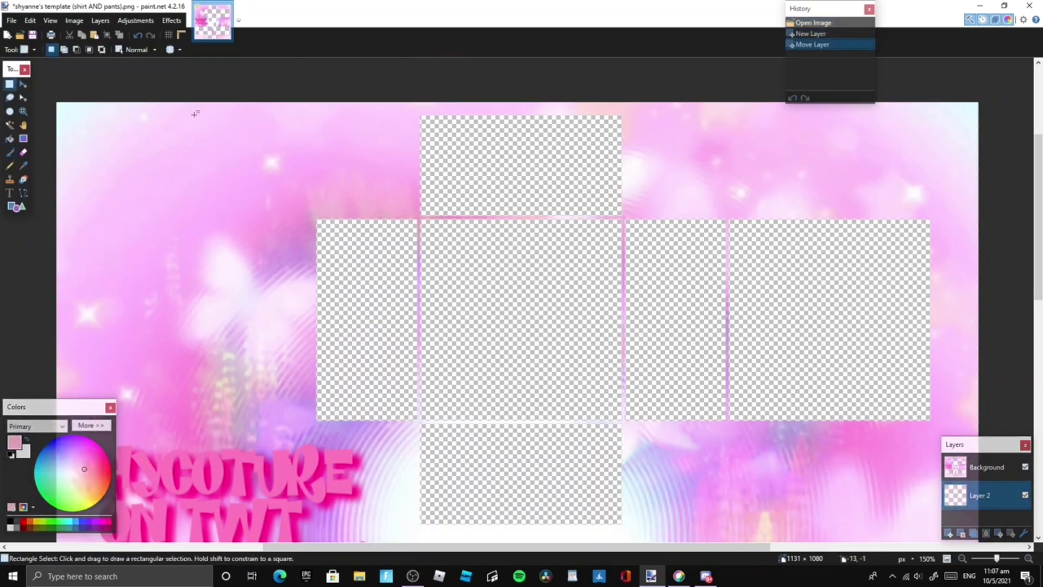
drag(274, 111, 973, 310)
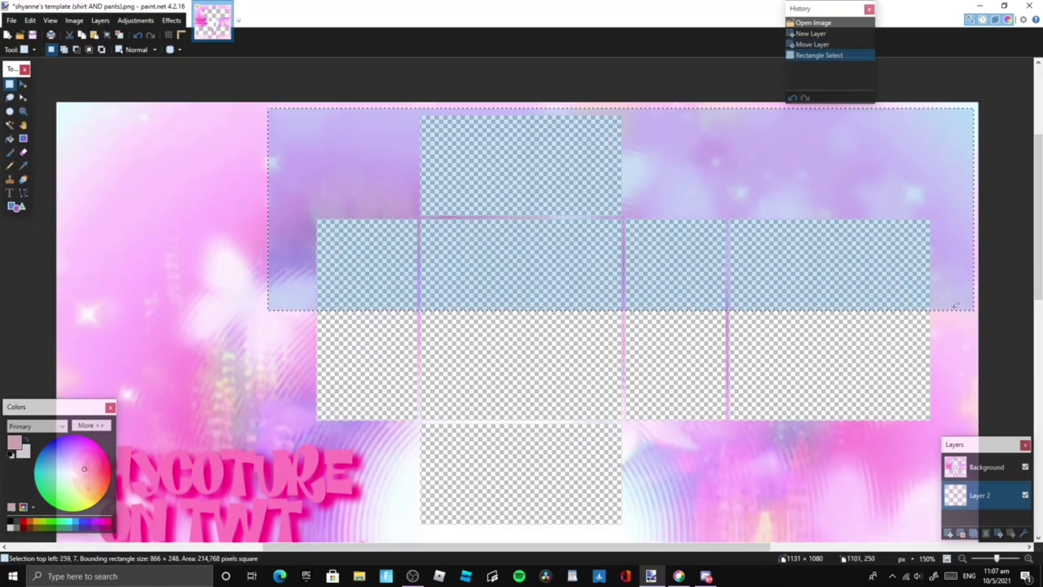
click(10, 138)
click(488, 240)
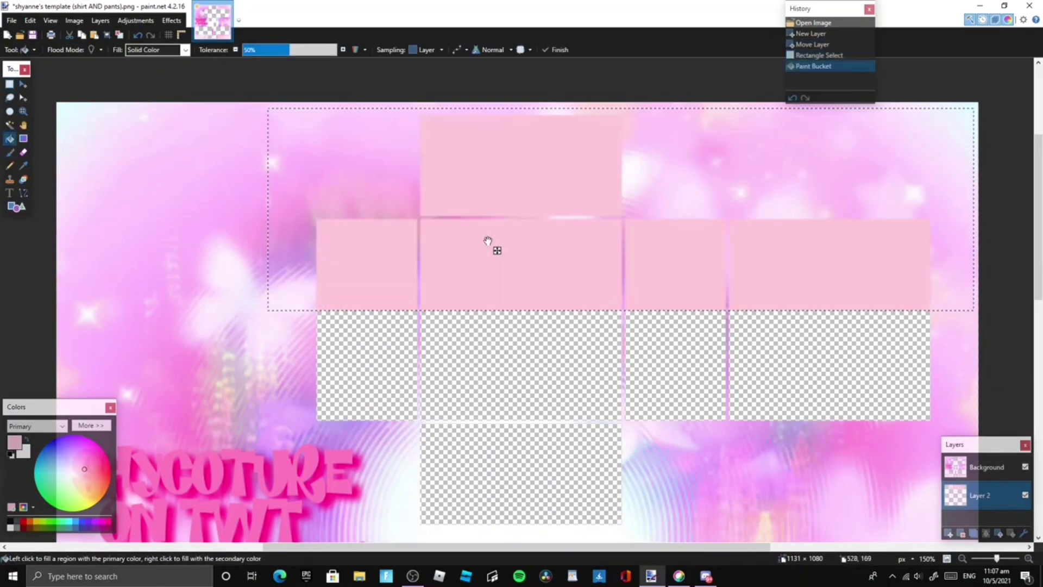
click(16, 206)
click(68, 49)
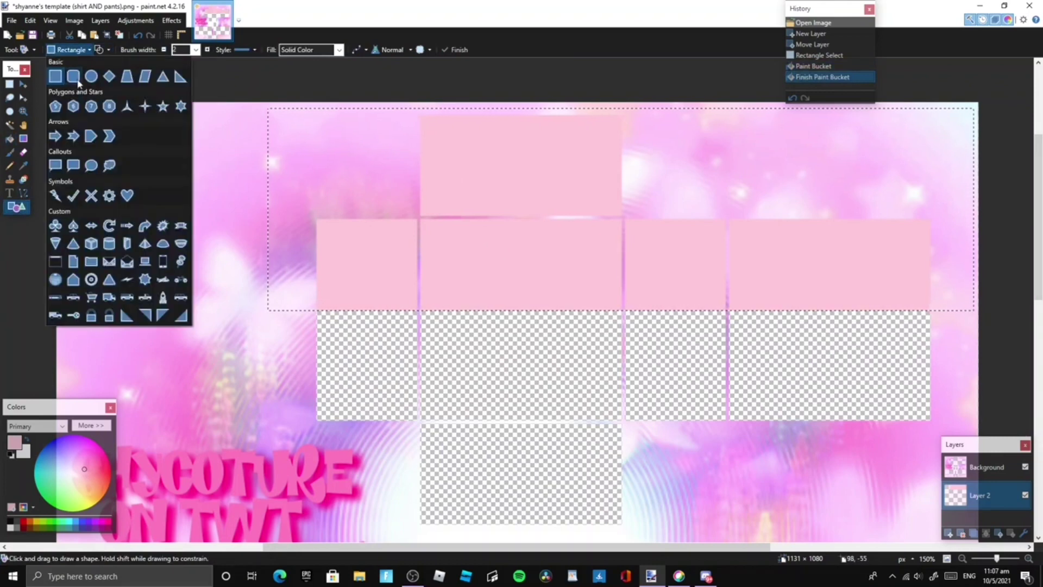
click(77, 84)
drag(499, 200, 544, 230)
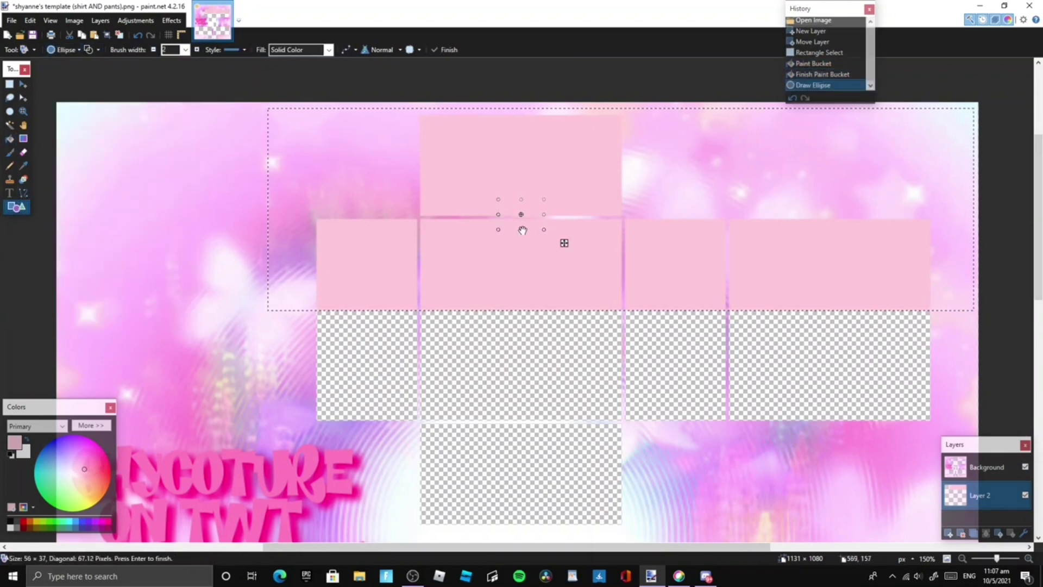
drag(526, 270, 522, 243)
key(ctrl+z)
key(ctrl+z)
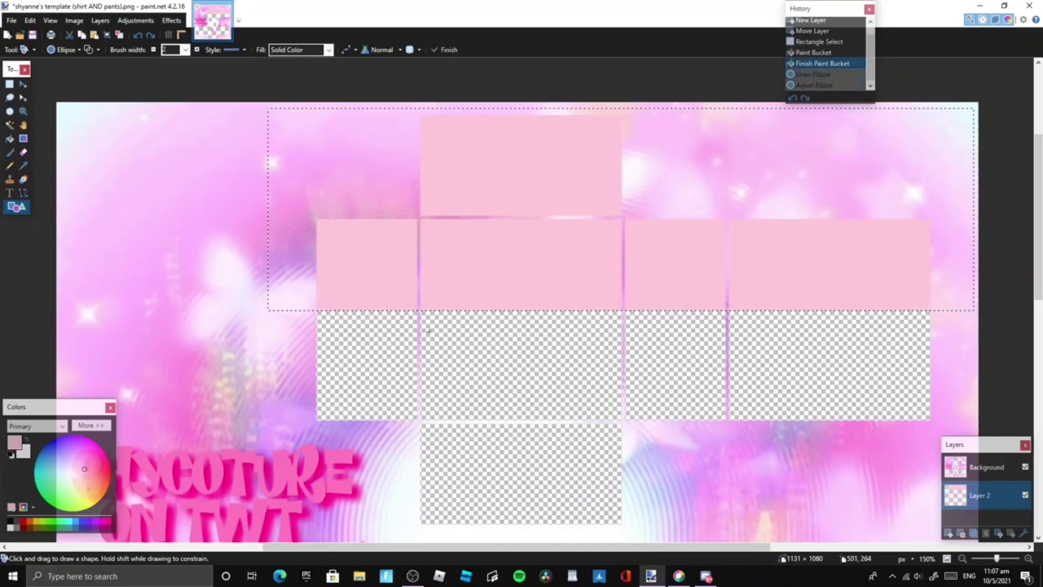
- Erase a round neckline where the torso's top and front panels meet, using a 75-pixel eraser
click(22, 152)
click(123, 49)
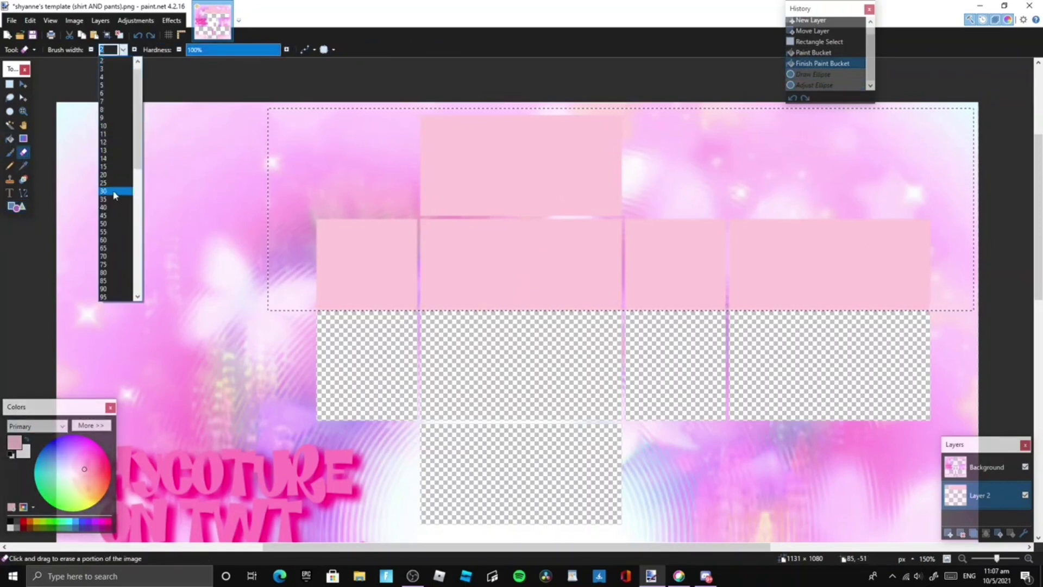
click(115, 193)
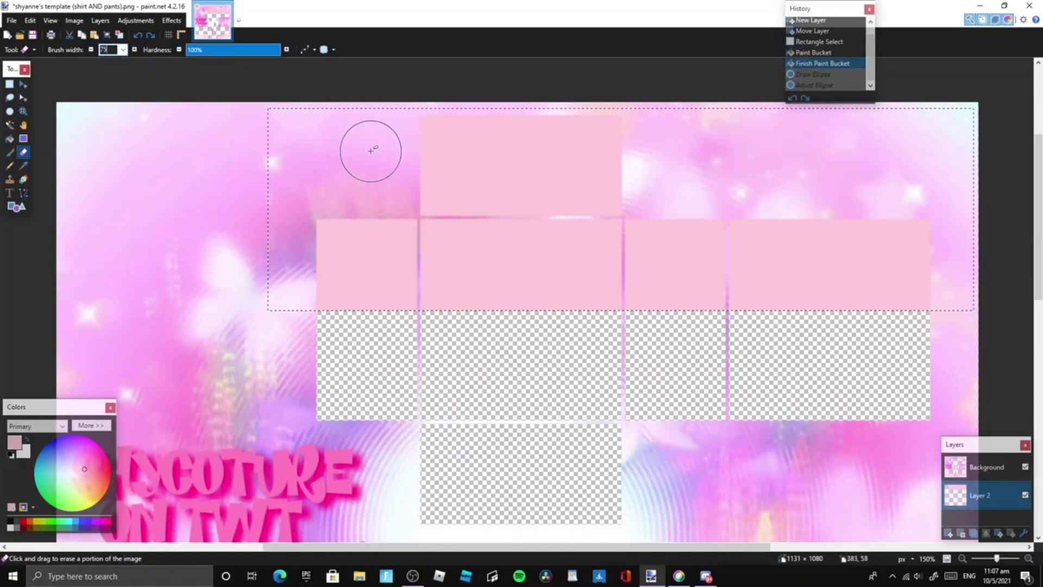
click(522, 208)
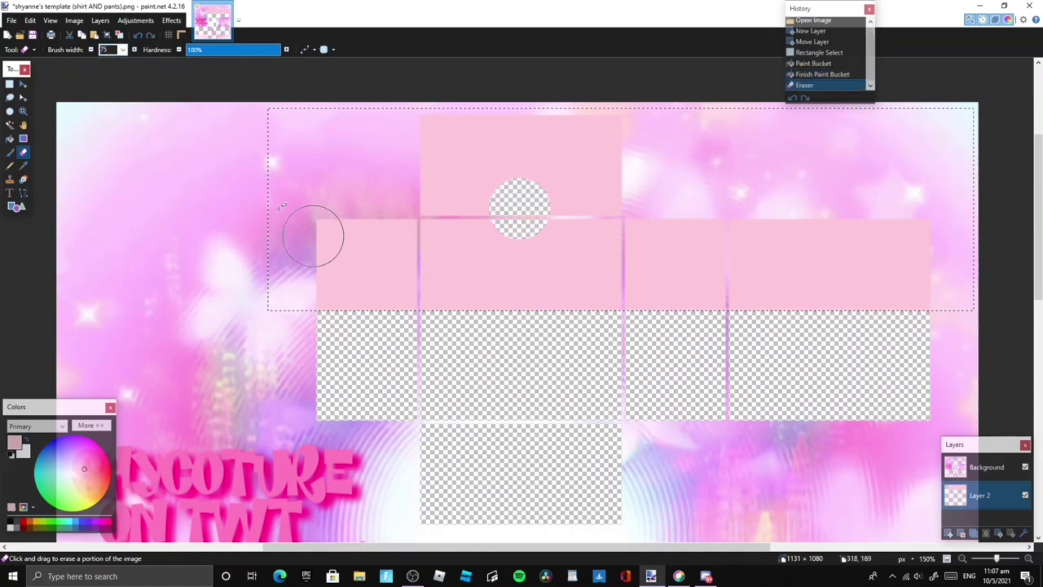
- Copy the left half of the front torso and neckline and mirror the pasted copy onto the right half
click(10, 84)
click(261, 161)
drag(420, 115, 522, 419)
key(ctrl+c)
key(ctrl+v)
drag(421, 271, 621, 297)
click(9, 83)
click(459, 287)
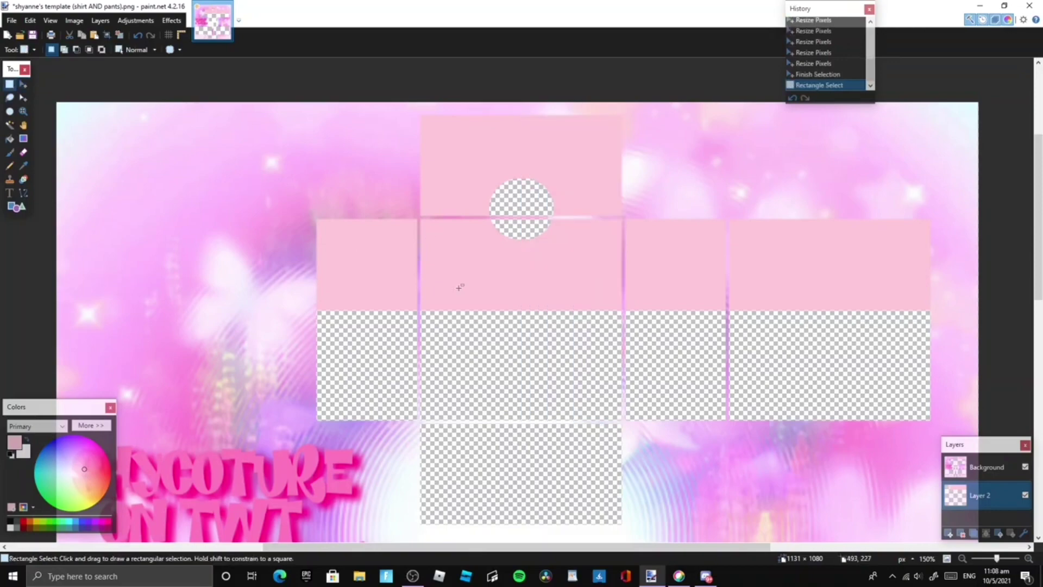
- Select the light pink shirt area with the Magic Wand and add a new layer for shading
click(10, 124)
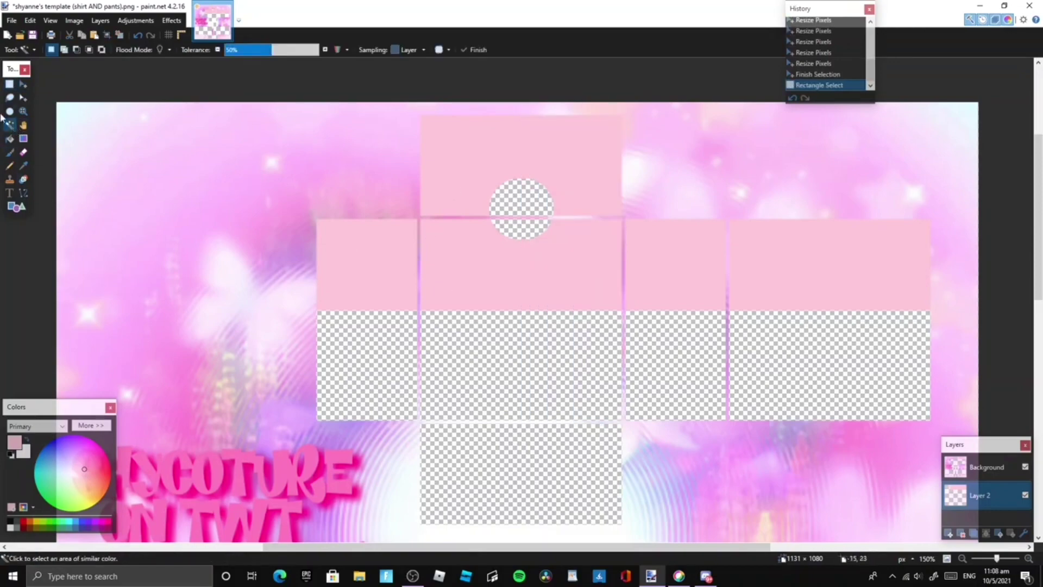
click(468, 179)
key(ctrl+shift+n)
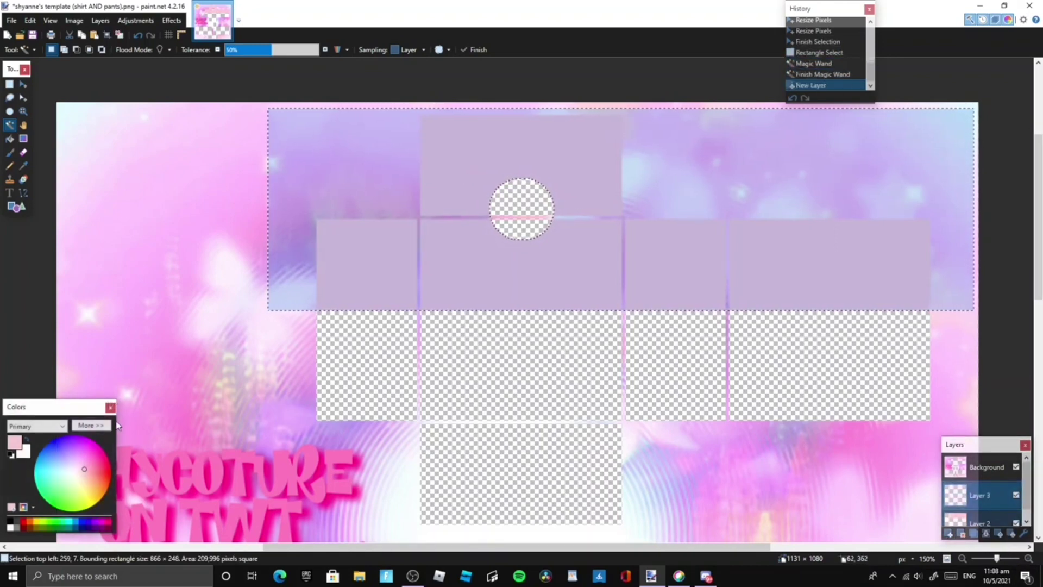
- Expand the color settings and change the primary color to the darker pink E04E7A
drag(85, 409, 211, 211)
click(210, 226)
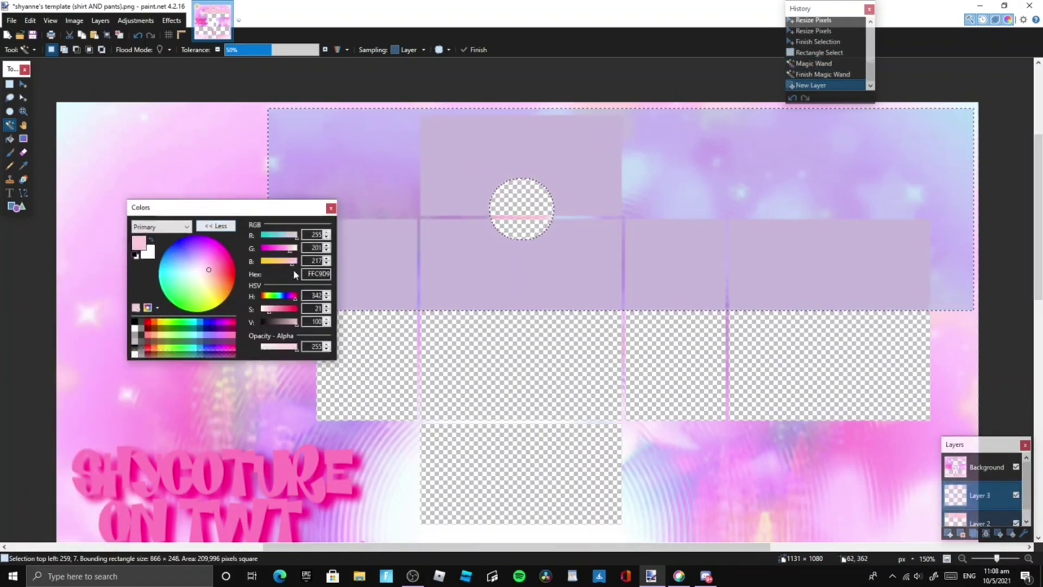
drag(271, 315, 277, 315)
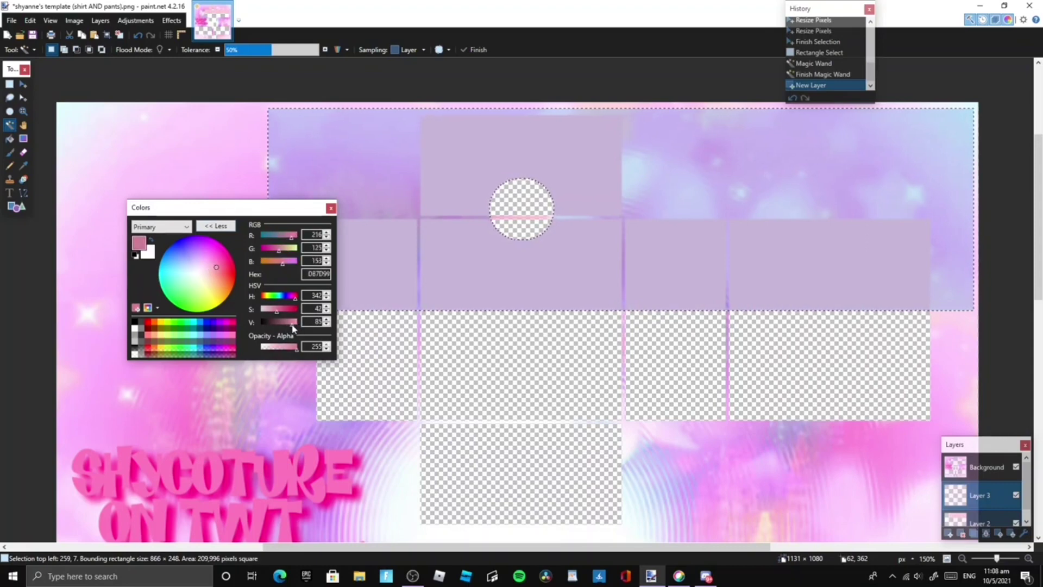
mouse_move(252, 217)
mouse_down()
mouse_move(131, 229)
mouse_move(146, 265)
mouse_up()
- Paint dark pink vertical bands along the side edges of all the torso panels with a 75-pixel brush
click(9, 152)
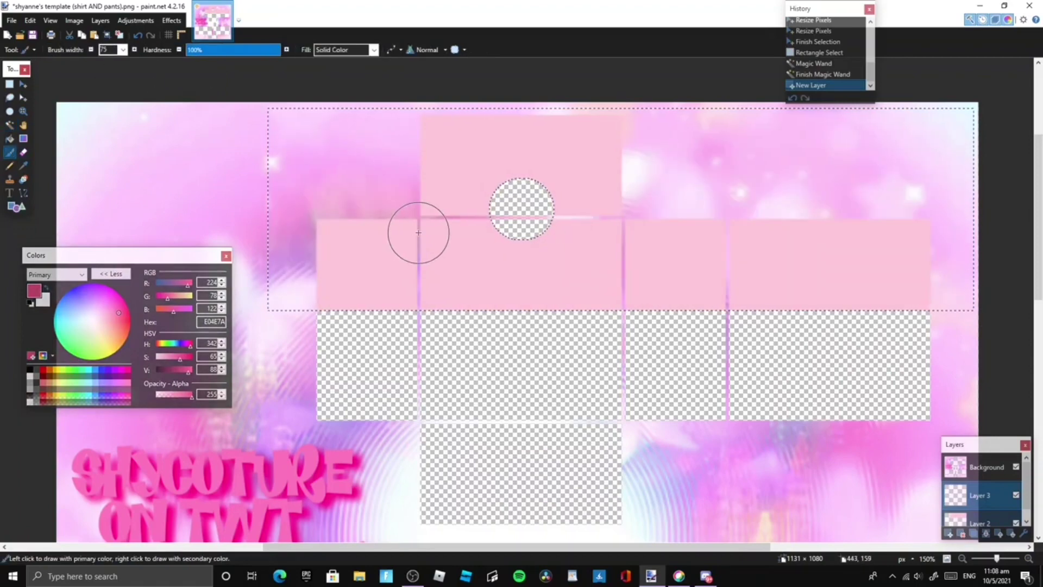
mouse_move(416, 126)
mouse_down()
mouse_move(402, 337)
mouse_move(416, 318)
mouse_up()
key(ctrl+z)
key(ctrl+z)
key(ctrl+z)
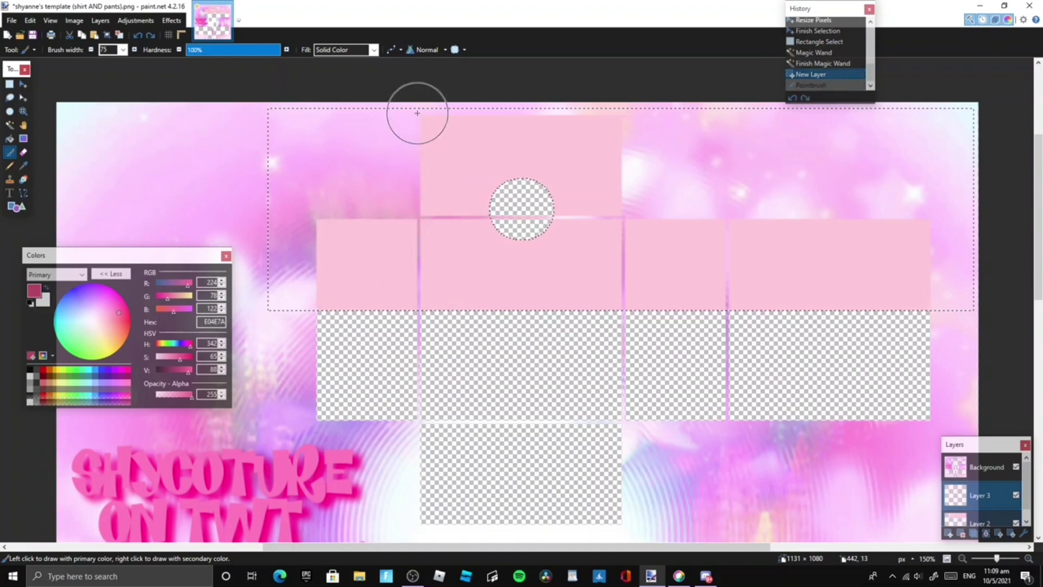
drag(612, 132, 634, 322)
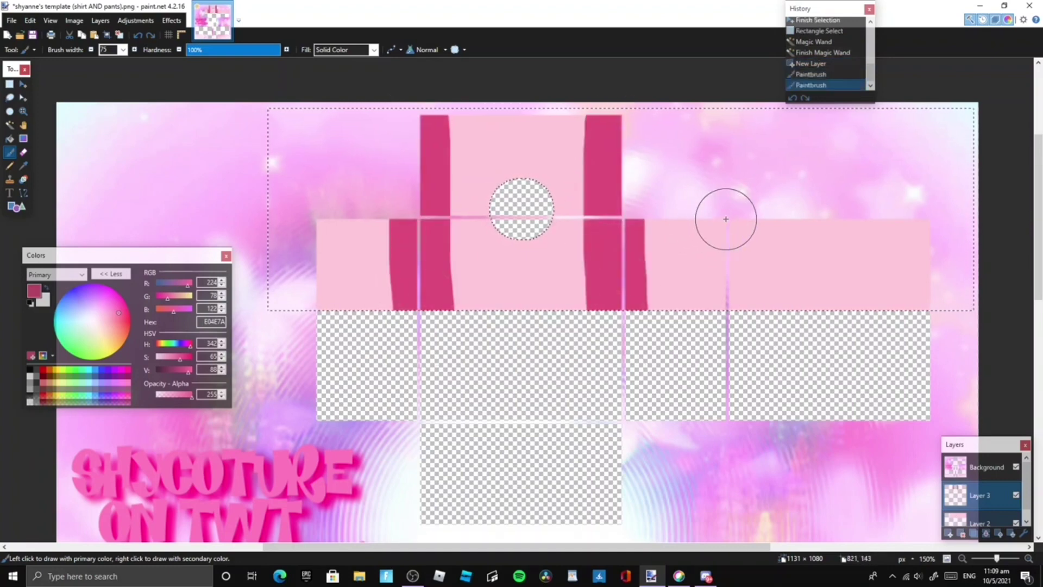
drag(726, 219, 726, 312)
drag(901, 240, 905, 314)
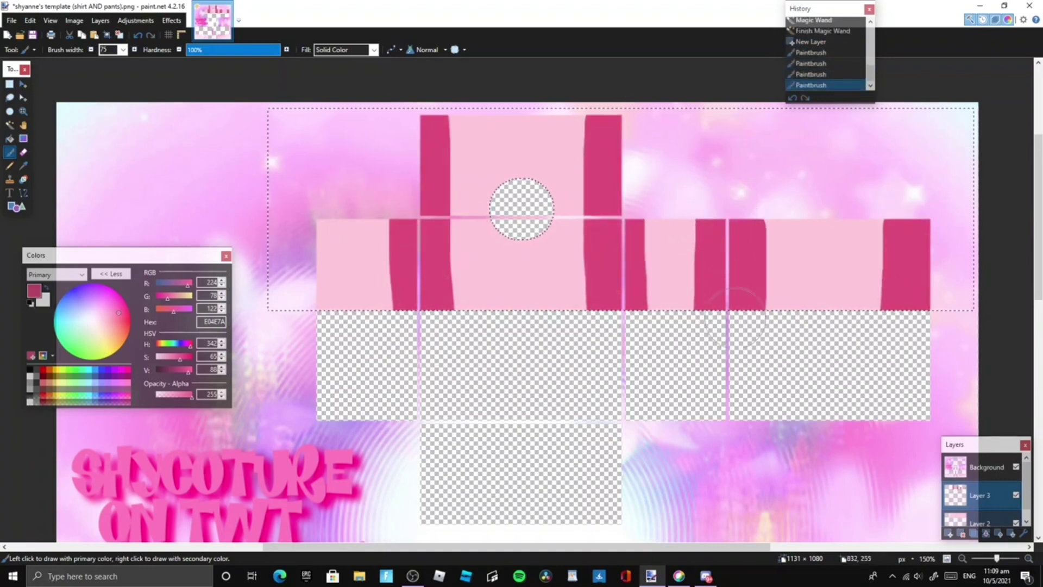
drag(735, 318, 736, 321)
drag(744, 239, 748, 319)
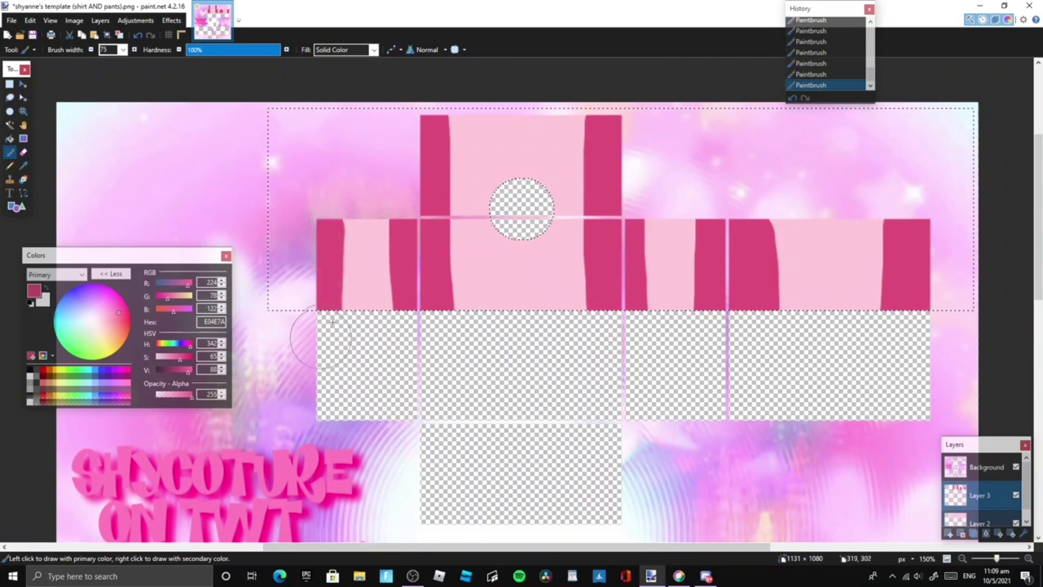
- Paint dark pink along the shirt's bottom hem, around the neckline and across the top edges of the torso panels
mouse_move(399, 314)
mouse_down()
mouse_move(810, 320)
mouse_move(924, 326)
mouse_up()
drag(813, 321, 873, 340)
key(ctrl+z)
drag(804, 323, 878, 314)
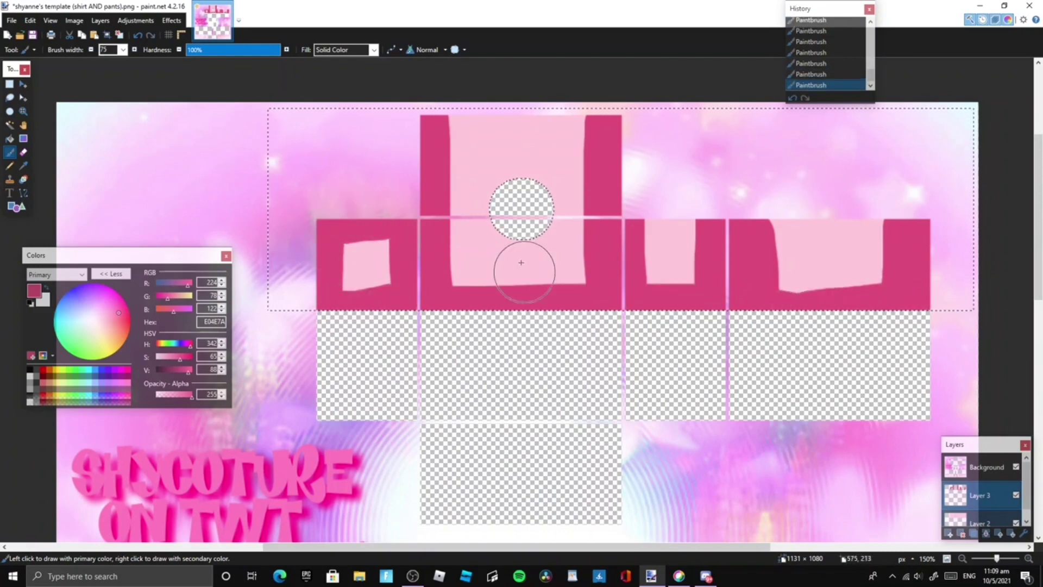
drag(555, 222, 531, 214)
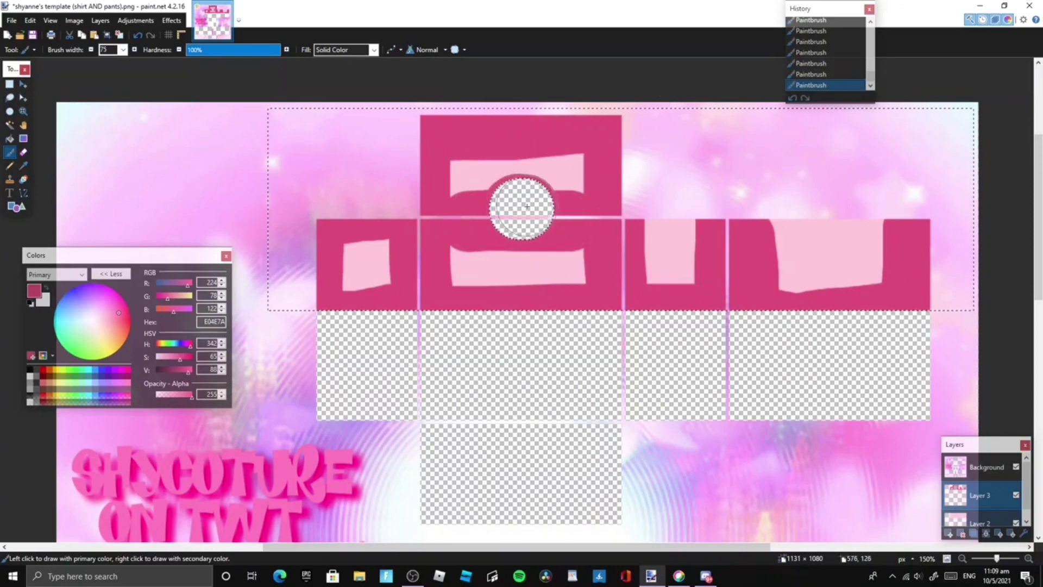
drag(630, 213, 859, 220)
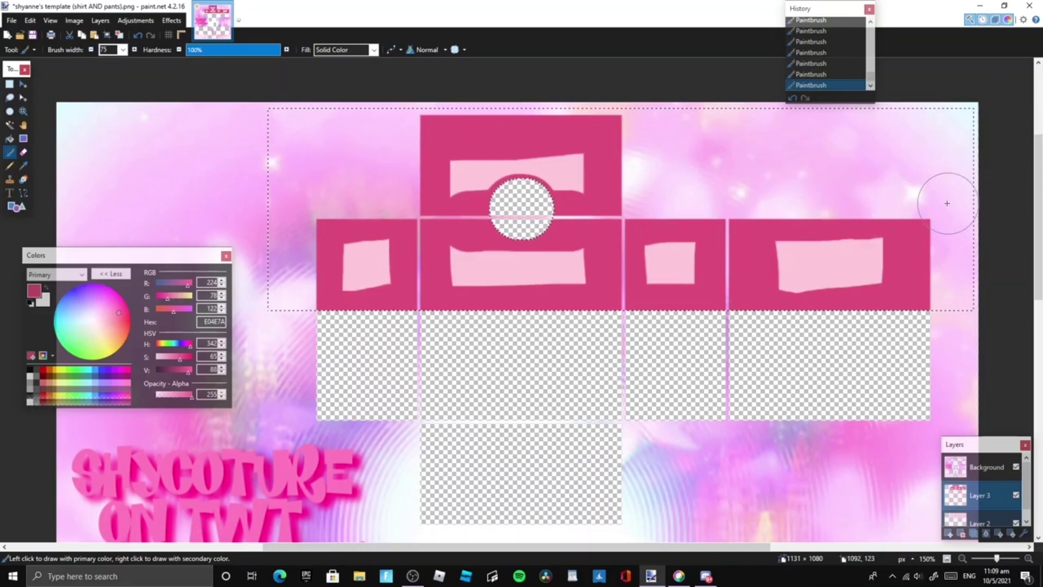
- Soften the dark pink shading with a Gaussian Blur of radius about 25
click(171, 21)
mouse_move(185, 64)
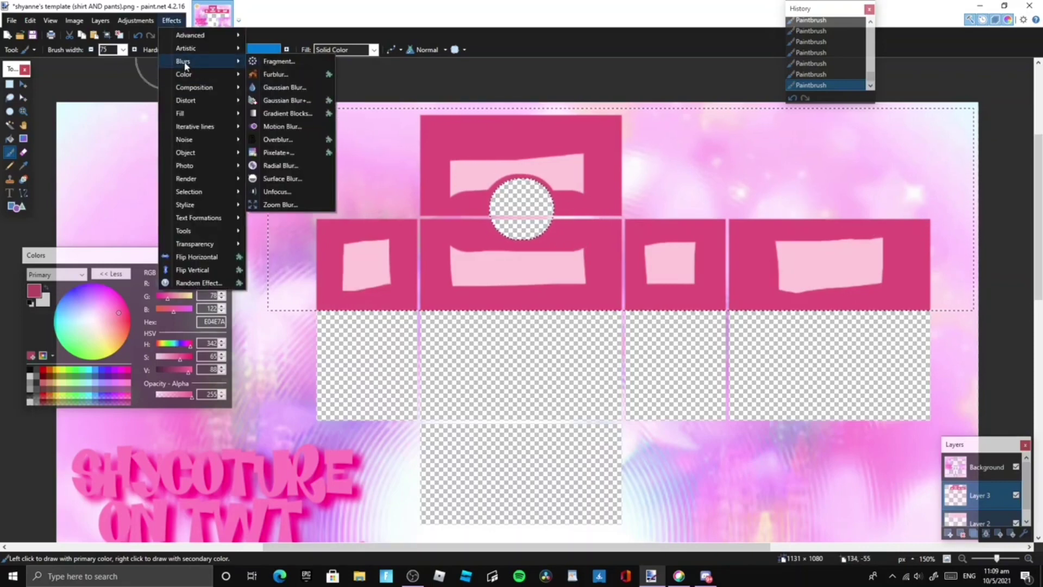
click(284, 87)
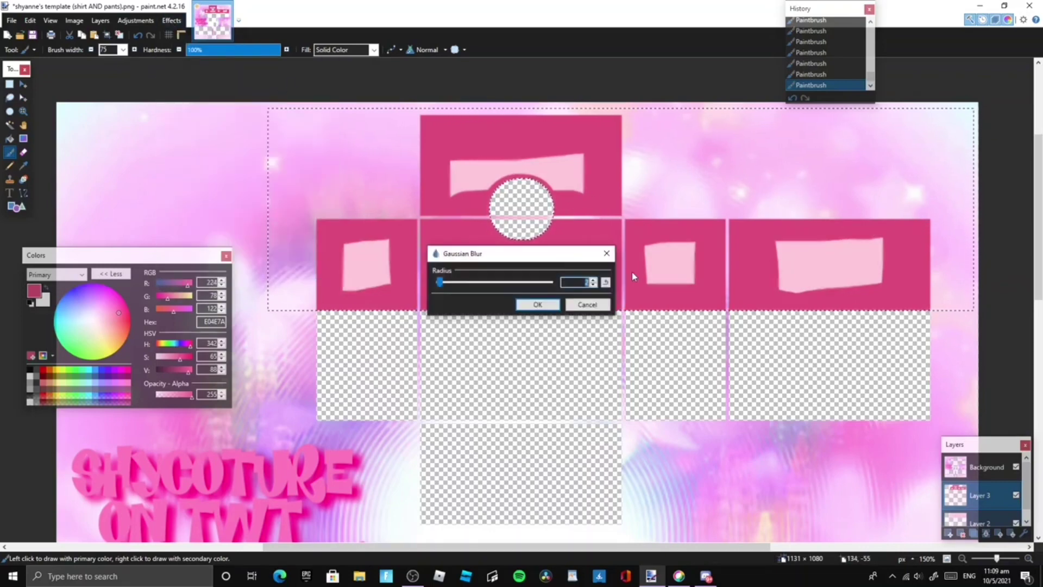
drag(440, 281, 453, 283)
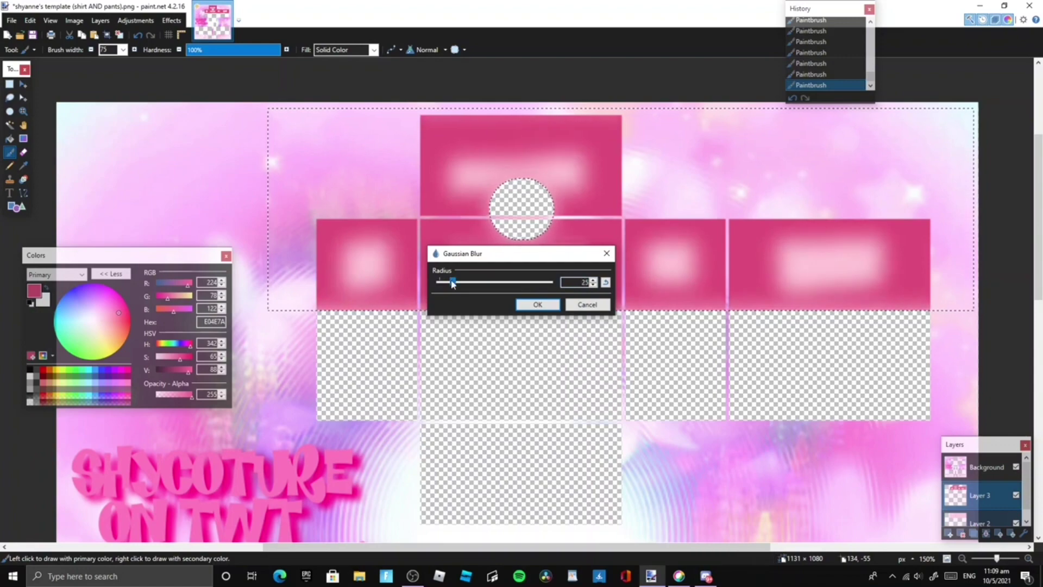
click(537, 304)
- Lower the opacity of the blurred shading layer, Layer 3
double_click(978, 496)
drag(553, 316, 487, 324)
click(526, 339)
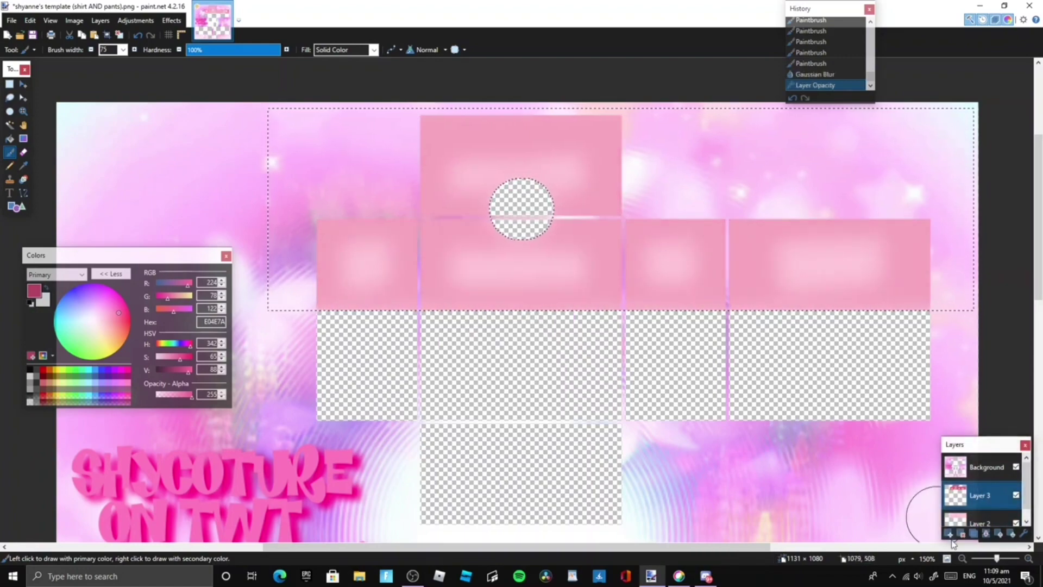
- Add another layer and paint dark pink bands along the torso panels' side edges and the top panel's upper edge with a 30-pixel brush
drag(957, 457, 956, 412)
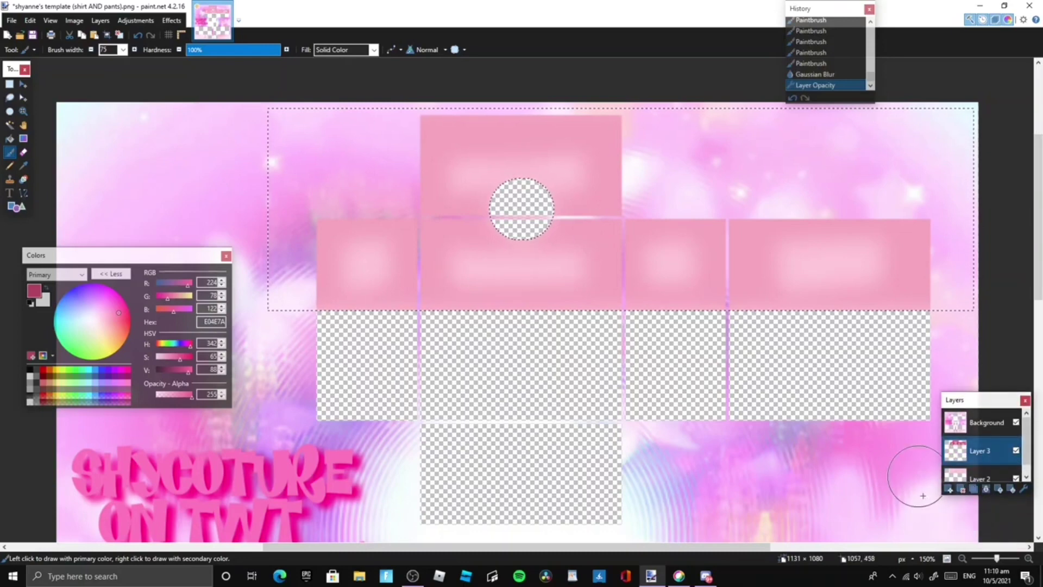
click(948, 489)
double_click(106, 49)
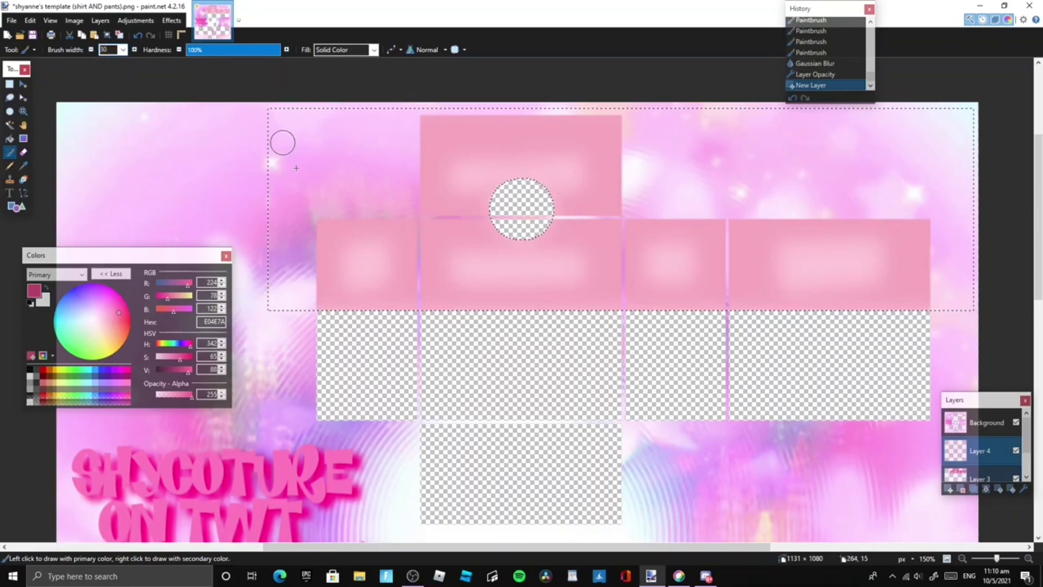
drag(431, 326, 432, 328)
drag(410, 216, 419, 321)
drag(321, 219, 328, 312)
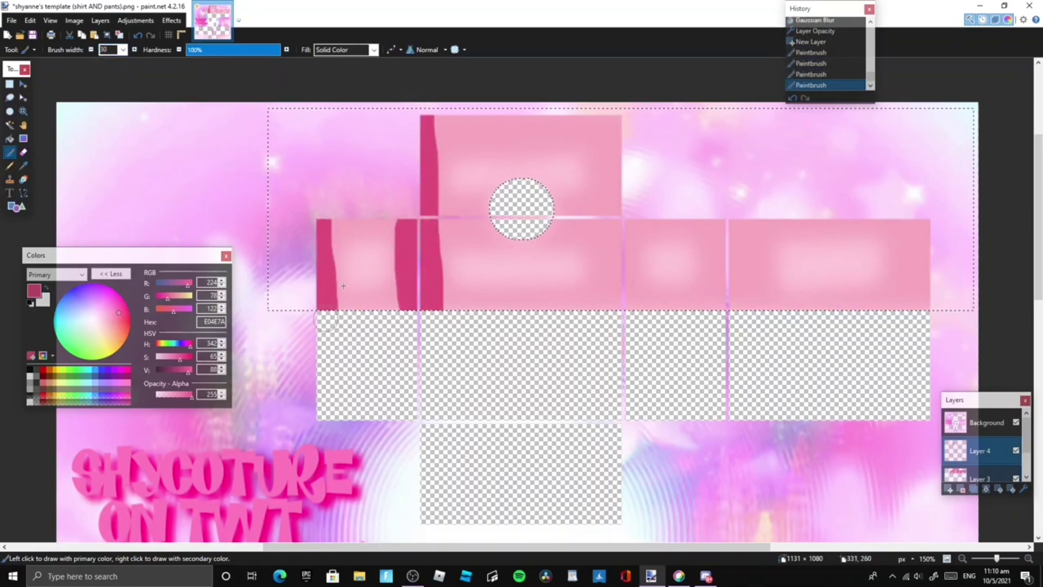
drag(468, 107, 443, 117)
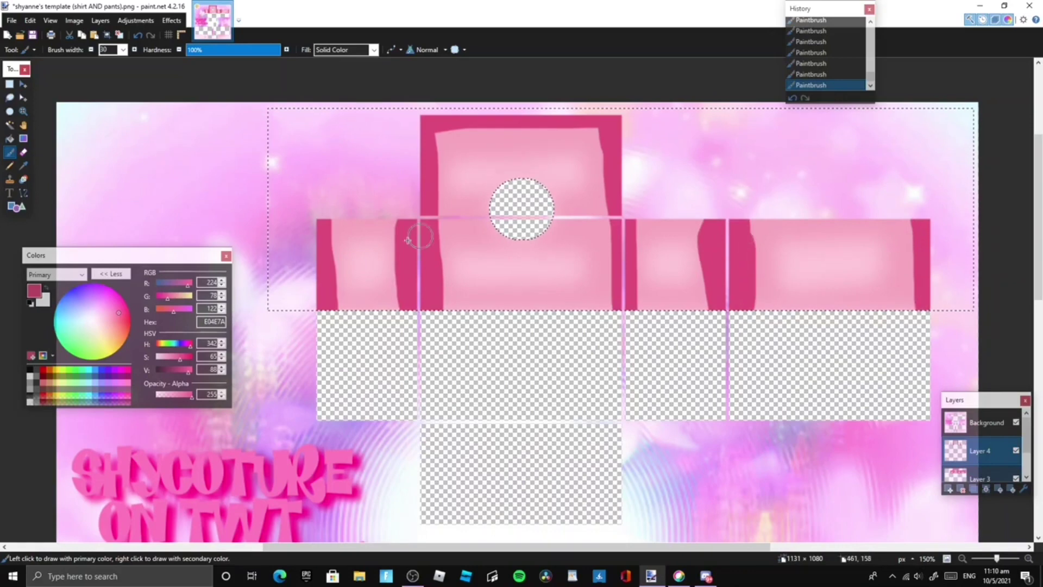
- Widen the dark pink bands along the side edges of the middle torso panel and the two narrow side panels
drag(612, 230, 602, 311)
key(ctrl+z)
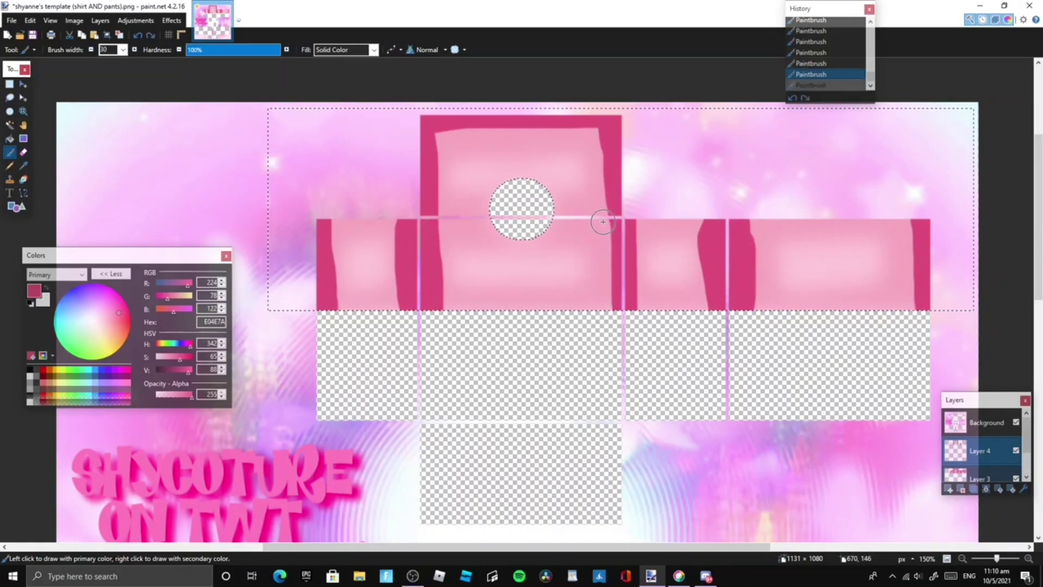
drag(612, 221, 612, 312)
drag(639, 224, 641, 308)
drag(331, 222, 326, 279)
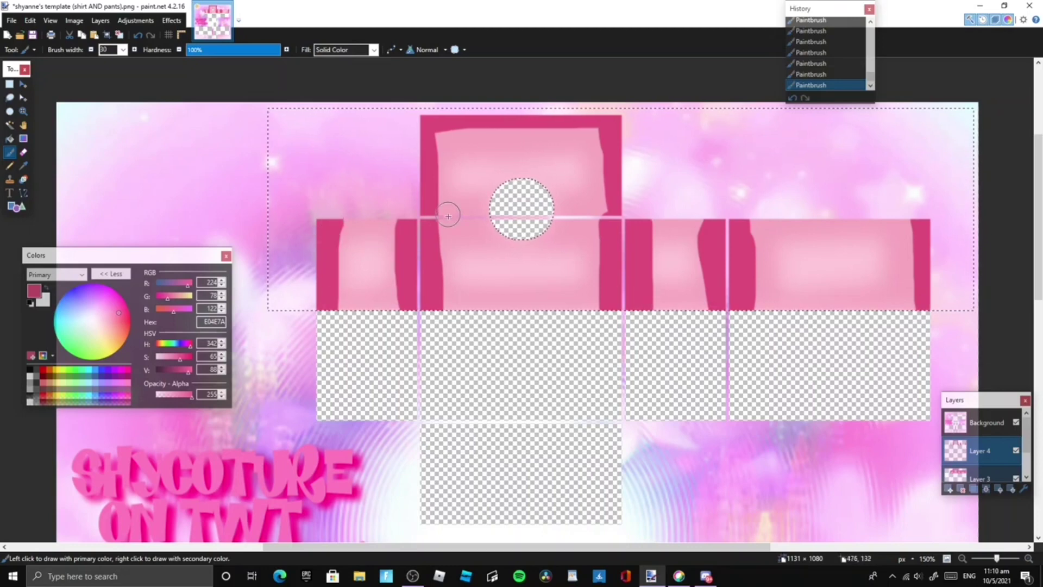
- Erase the dark pink band along the top panel's upper edge and repaint the upper ends of its side bands
click(22, 152)
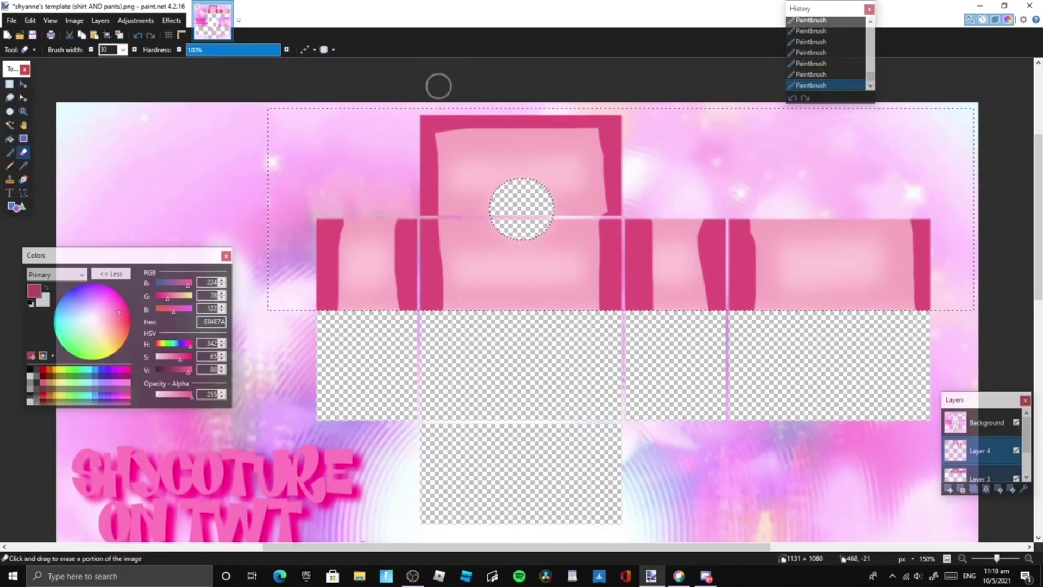
mouse_move(438, 136)
mouse_down()
mouse_move(505, 112)
mouse_move(540, 123)
mouse_move(495, 117)
mouse_up()
click(9, 152)
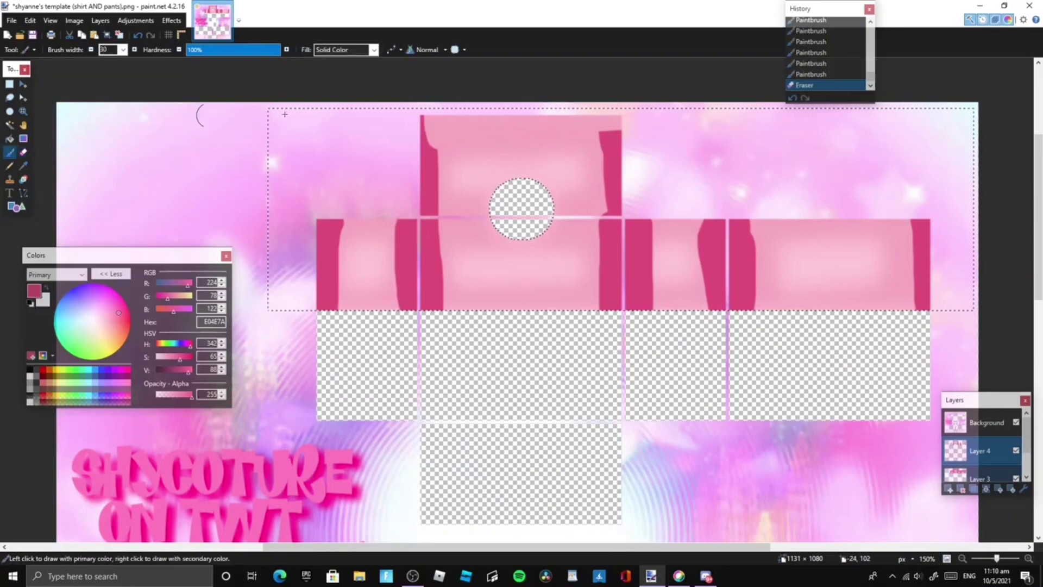
drag(429, 210, 429, 104)
drag(626, 123, 619, 117)
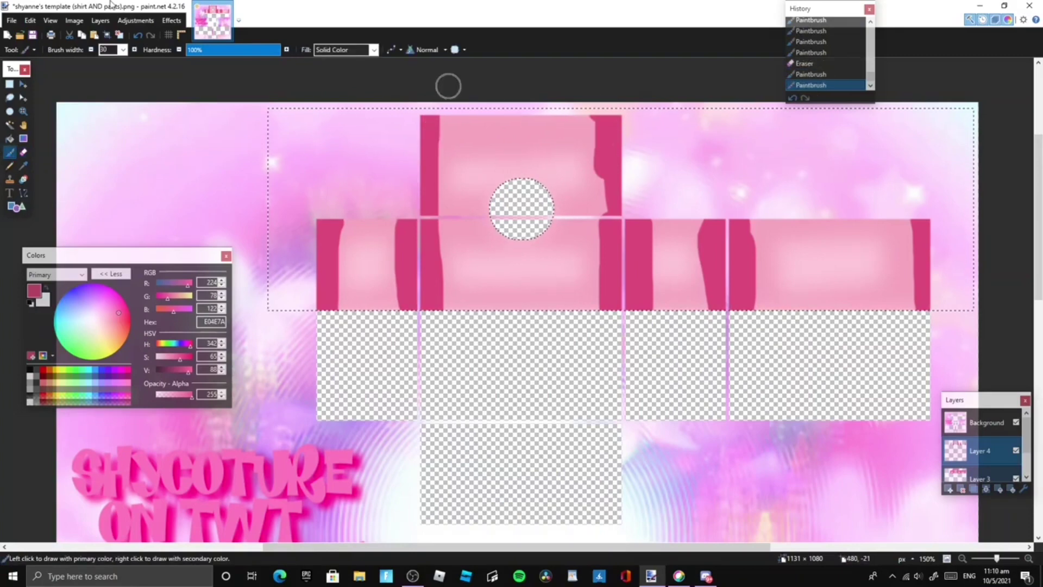
- Start the Smudge effect on the dark pink bands layer with a black preview background
click(172, 20)
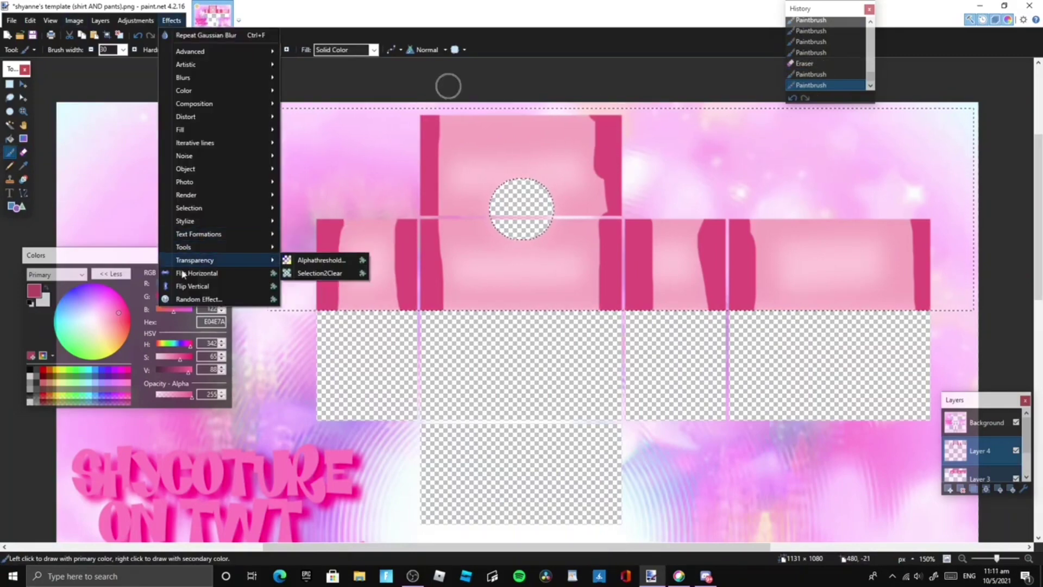
click(332, 293)
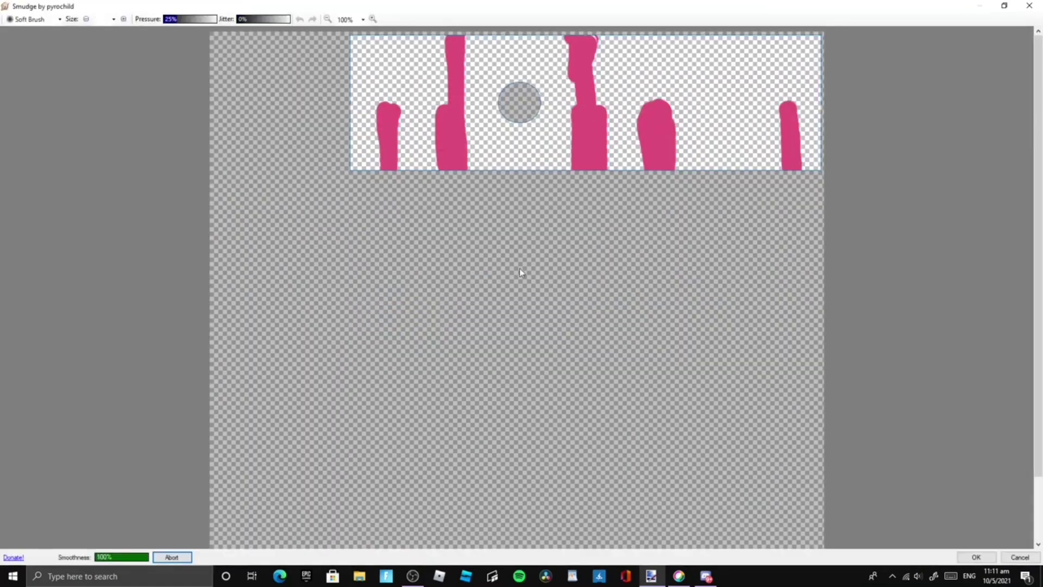
right_click(420, 266)
click(455, 296)
click(374, 20)
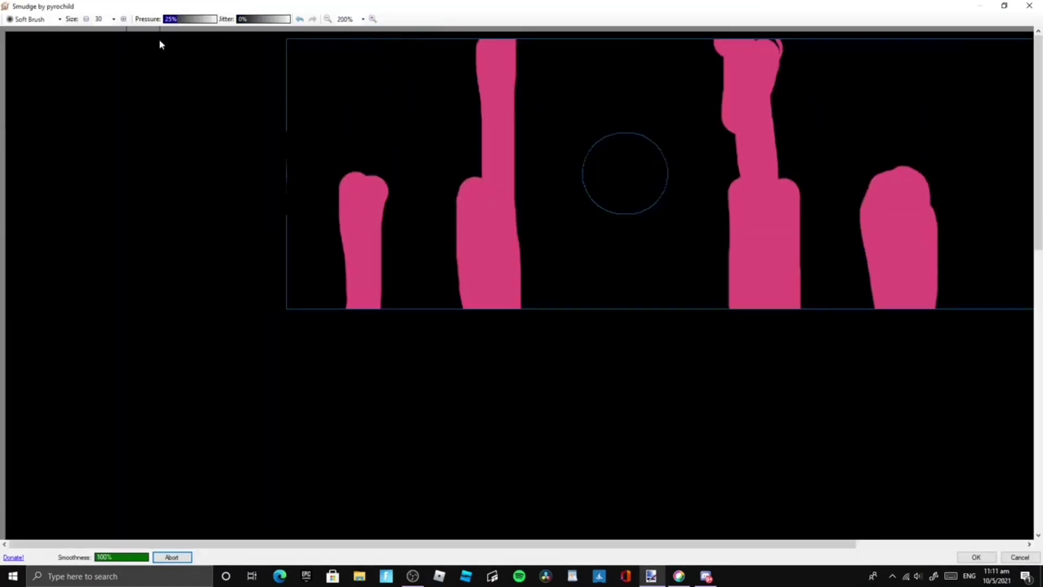
- Set the smudge brush to 33% pressure and size 15, and switch the preview background to white
click(181, 21)
click(103, 19)
key(BackSpace)
key(BackSpace)
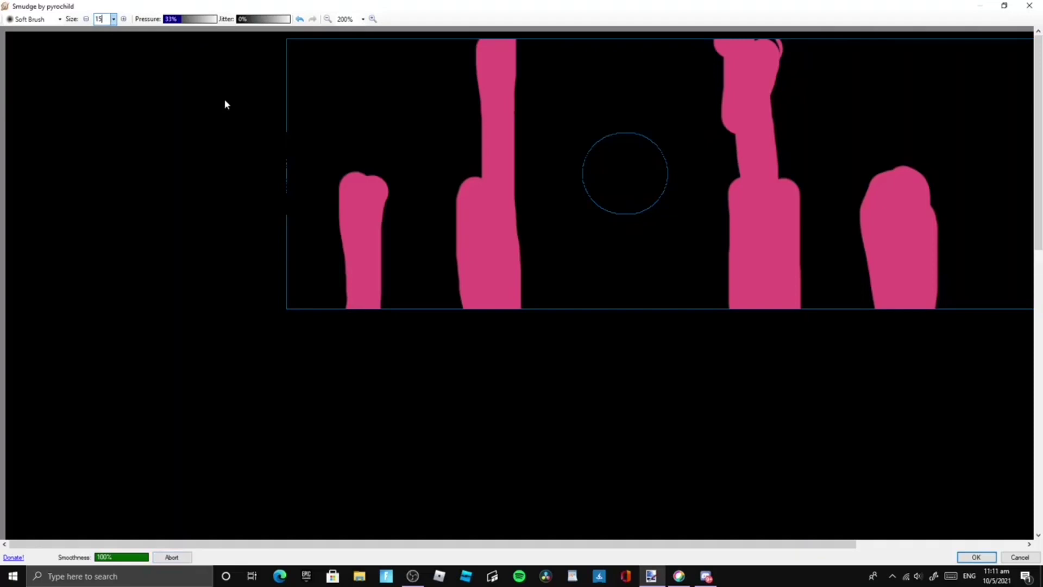
click(225, 100)
drag(611, 543, 690, 543)
right_click(481, 143)
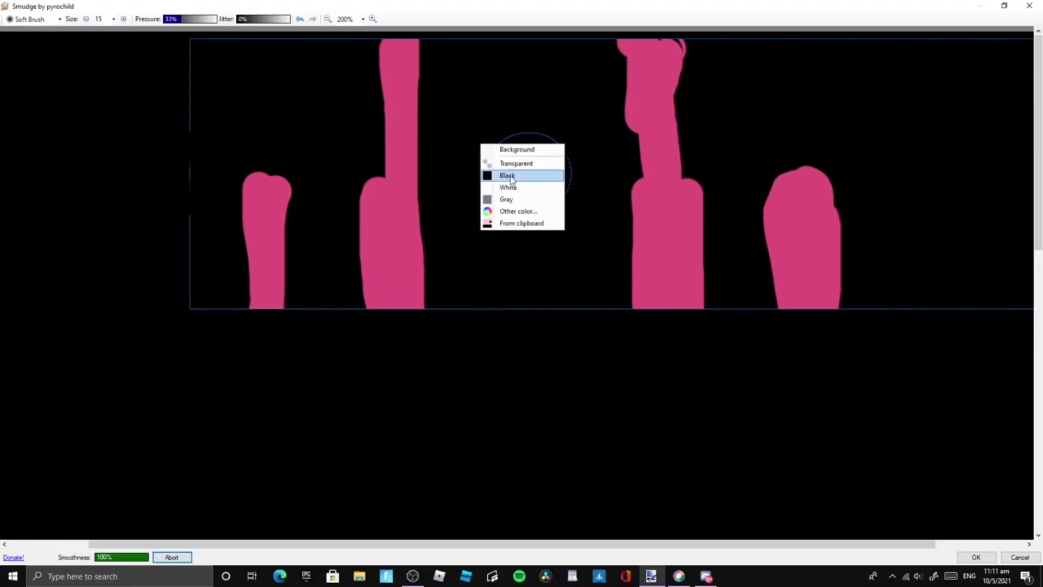
click(498, 185)
- Smudge the inner edges of both dark pink bands beneath the neckline into streaks toward the middle torso panel's centre
mouse_move(401, 191)
mouse_down()
mouse_move(422, 214)
mouse_move(458, 226)
mouse_move(456, 260)
mouse_move(529, 291)
mouse_up()
drag(416, 298, 484, 300)
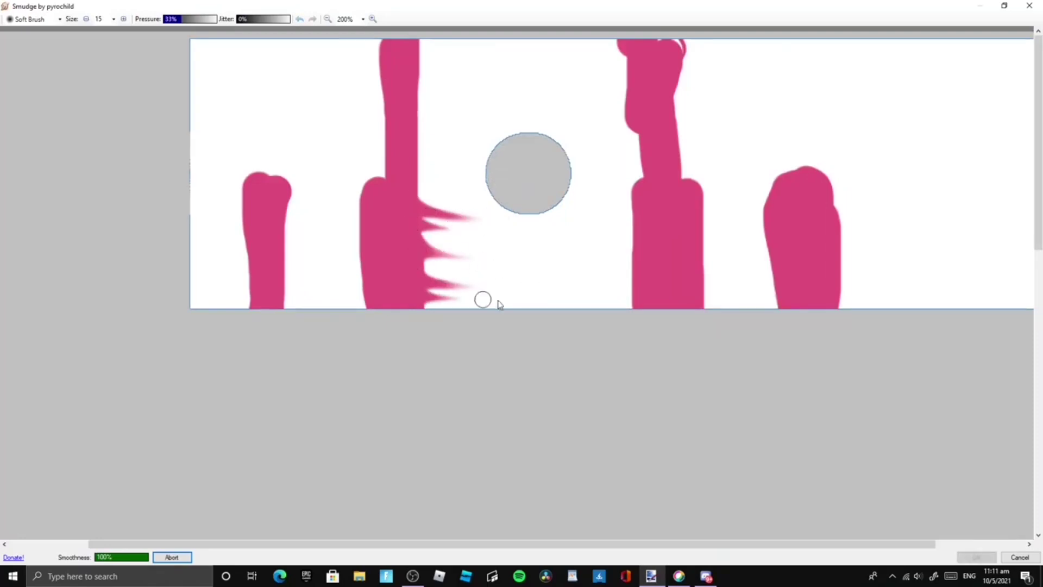
drag(419, 279, 582, 268)
drag(443, 264, 506, 254)
mouse_move(617, 229)
mouse_down()
mouse_move(578, 220)
mouse_move(644, 201)
mouse_move(596, 214)
mouse_move(648, 222)
mouse_move(541, 239)
mouse_up()
mouse_move(632, 247)
mouse_down()
mouse_move(542, 255)
mouse_move(627, 263)
mouse_move(533, 242)
mouse_up()
drag(628, 265, 540, 247)
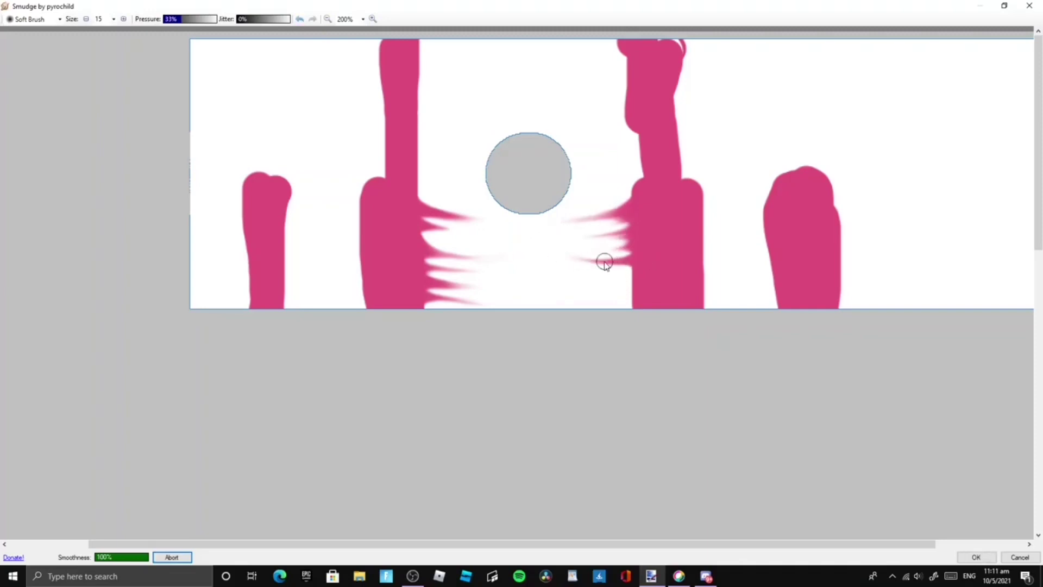
drag(655, 276, 561, 286)
drag(642, 294, 589, 305)
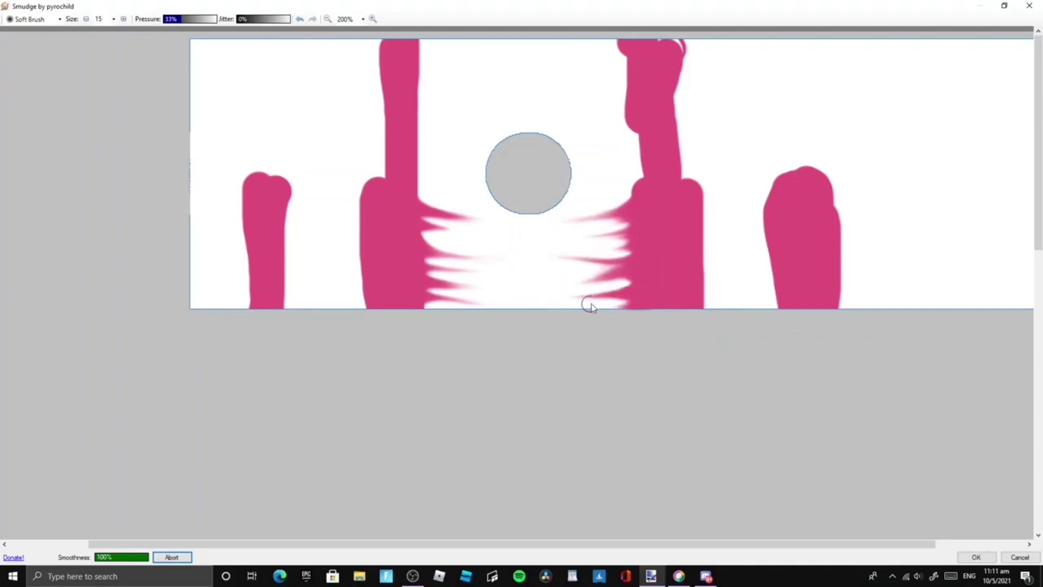
drag(395, 233, 463, 252)
drag(402, 266, 464, 284)
drag(412, 283, 465, 309)
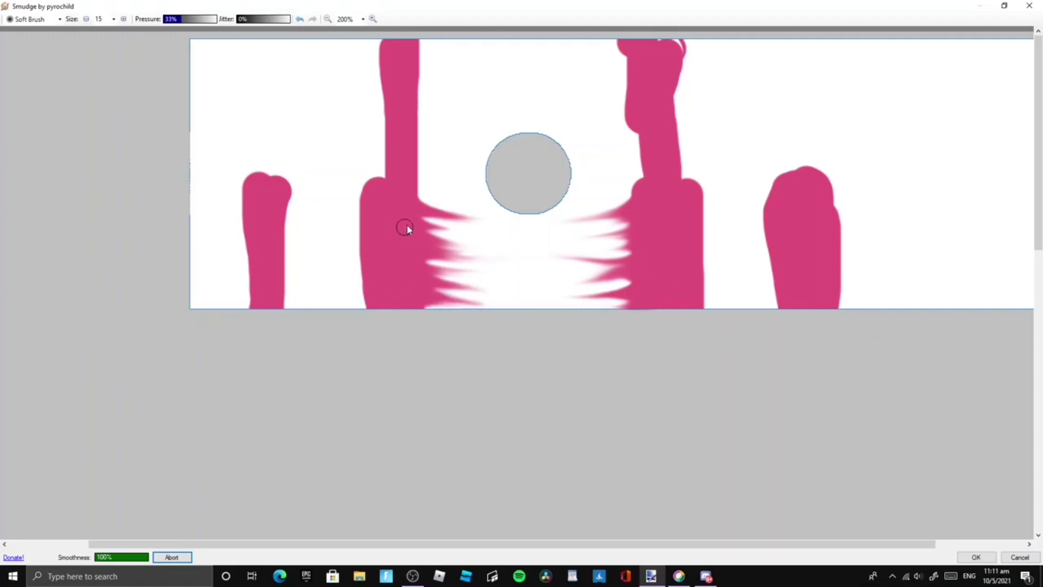
- Smudge the inner edges of both top-panel bands, from the upper edge down past the neckline, into streaks toward the centre
drag(407, 177, 448, 193)
drag(401, 51, 481, 52)
drag(643, 44, 552, 58)
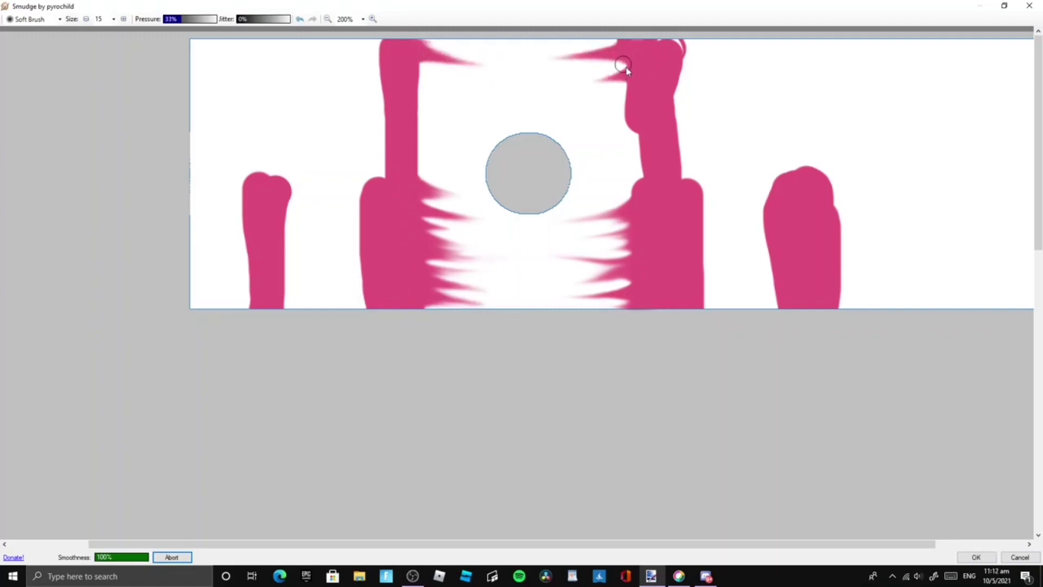
drag(624, 67, 587, 80)
mouse_move(630, 88)
mouse_down()
mouse_move(513, 114)
mouse_move(585, 108)
mouse_up()
drag(637, 128, 526, 131)
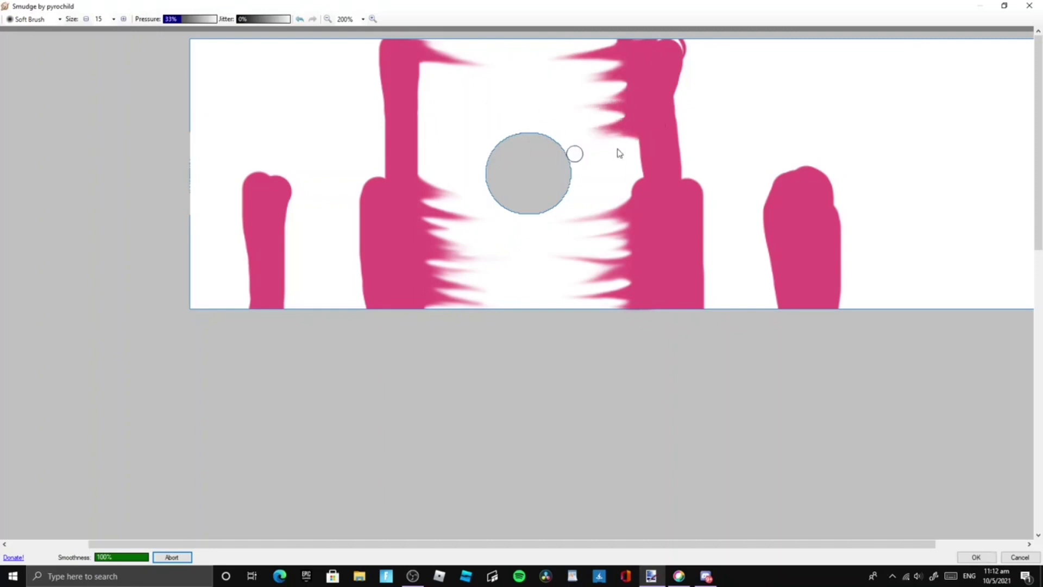
drag(636, 153, 569, 167)
drag(637, 173, 547, 174)
mouse_move(419, 102)
mouse_down()
mouse_move(480, 116)
mouse_move(463, 98)
mouse_move(480, 99)
mouse_up()
drag(419, 67, 520, 109)
drag(420, 93, 484, 116)
drag(411, 117, 523, 152)
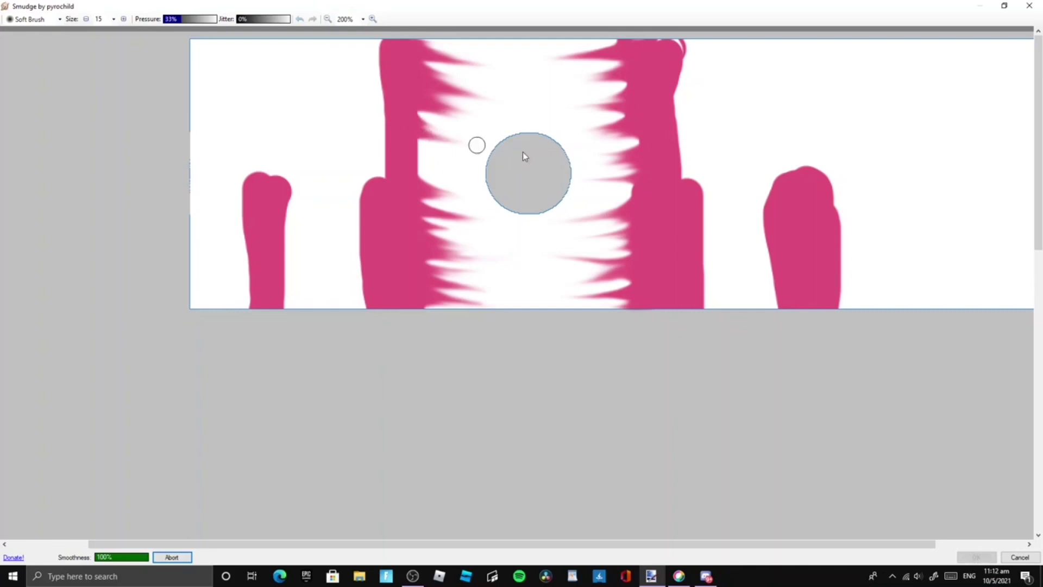
mouse_move(421, 143)
mouse_down()
mouse_move(412, 152)
mouse_move(443, 164)
mouse_up()
drag(384, 139, 493, 190)
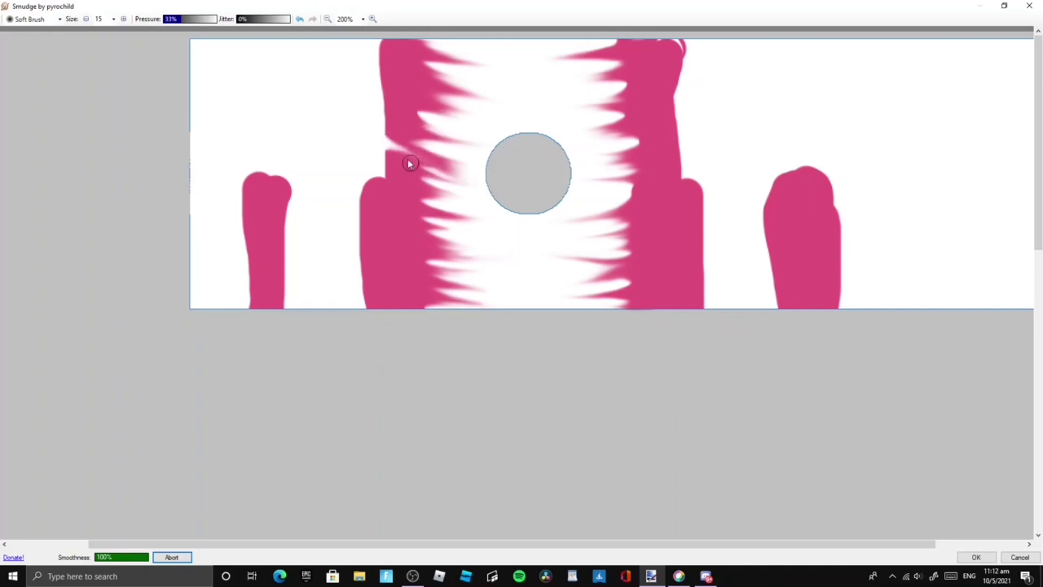
- Smudge the facing dark pink bands on both narrow side panels into streaks toward each panel's centre
drag(391, 169, 279, 214)
drag(370, 221, 311, 230)
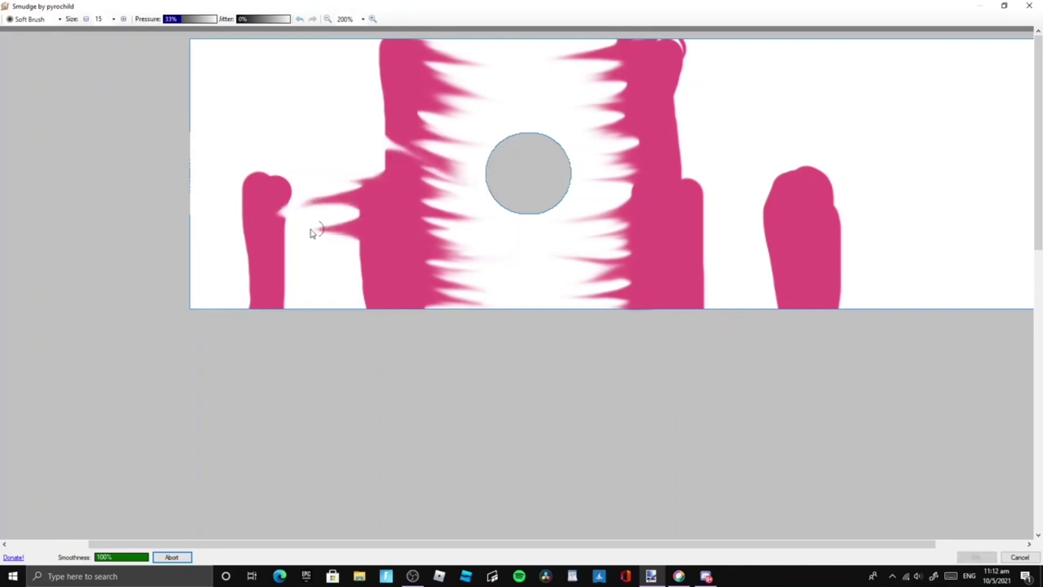
mouse_move(375, 255)
mouse_down()
mouse_move(334, 259)
mouse_move(349, 288)
mouse_move(321, 289)
mouse_up()
drag(280, 302, 318, 305)
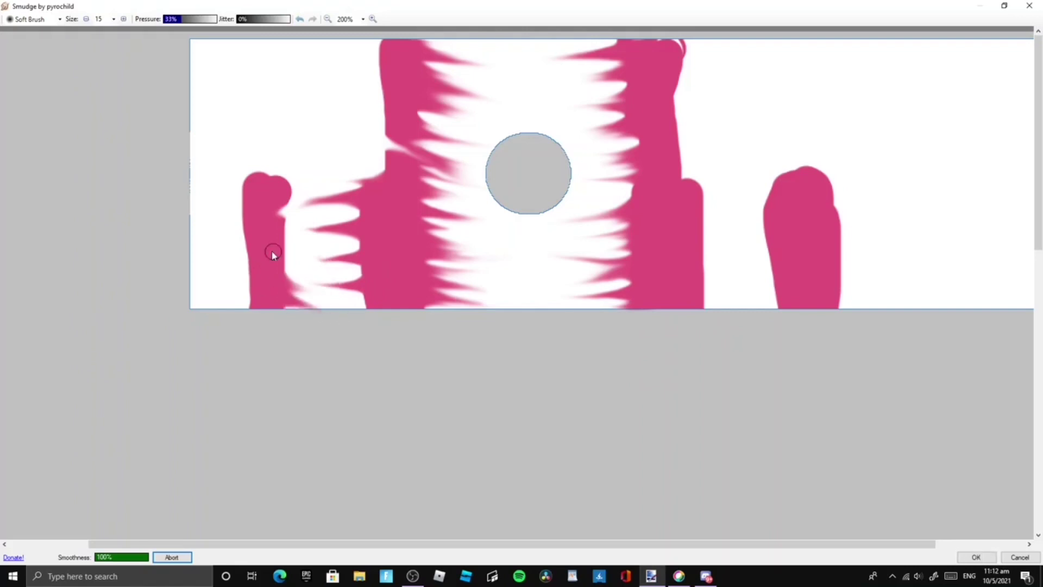
mouse_move(273, 251)
mouse_down()
mouse_move(323, 282)
mouse_move(291, 187)
mouse_move(263, 206)
mouse_move(282, 233)
mouse_move(358, 242)
mouse_move(305, 212)
mouse_move(375, 276)
mouse_move(342, 288)
mouse_up()
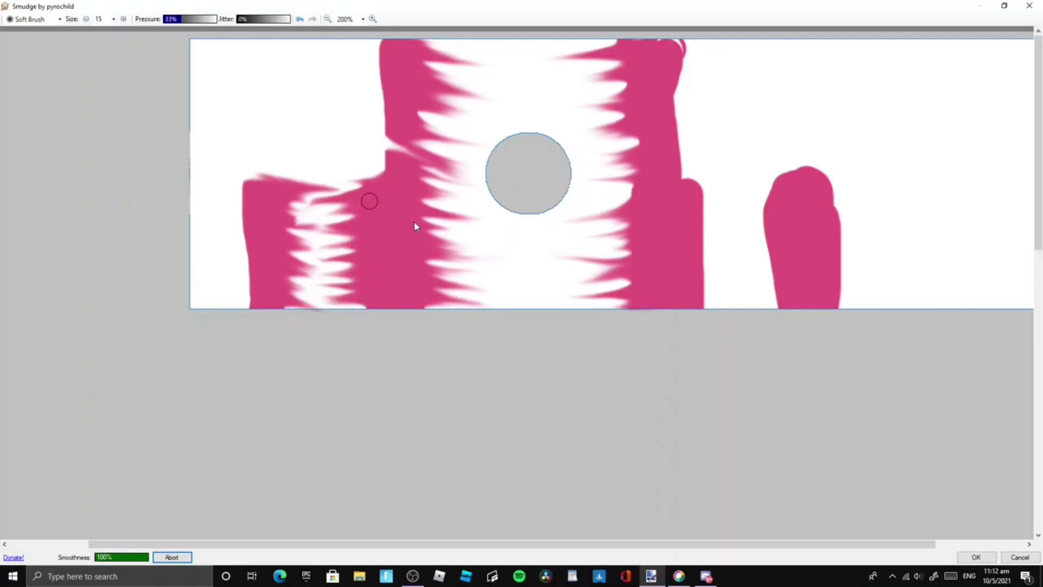
mouse_move(685, 187)
mouse_down()
mouse_move(669, 184)
mouse_move(683, 179)
mouse_move(726, 226)
mouse_move(772, 204)
mouse_move(734, 236)
mouse_move(682, 250)
mouse_move(685, 284)
mouse_move(790, 266)
mouse_move(806, 288)
mouse_up()
mouse_move(789, 253)
mouse_down()
mouse_move(776, 231)
mouse_move(789, 214)
mouse_move(736, 177)
mouse_move(874, 198)
mouse_up()
- Smudge the band beside the narrow side panel into streaks reaching into the wide outer panel
drag(756, 542, 851, 543)
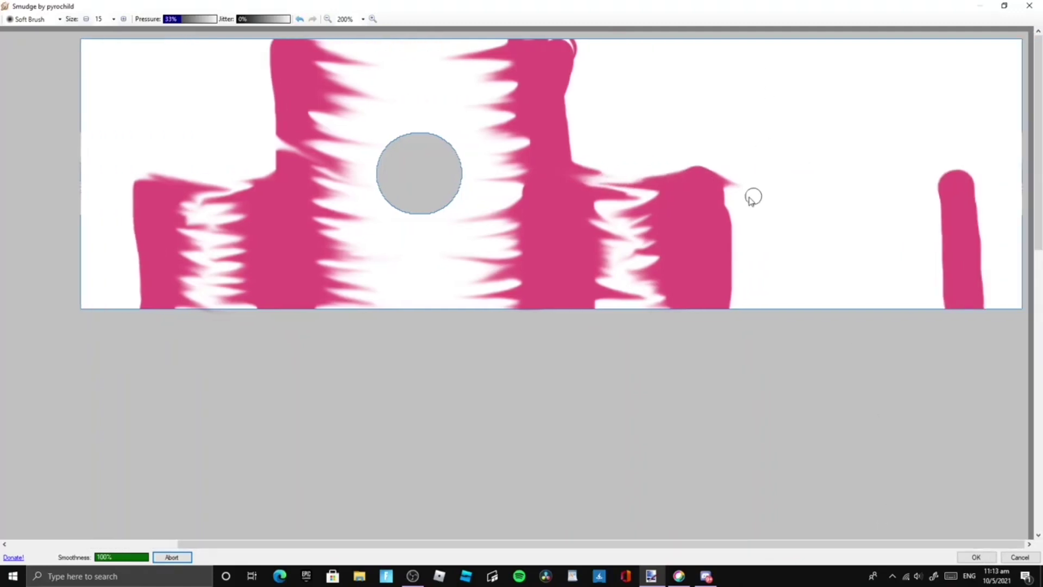
mouse_move(701, 178)
mouse_down()
mouse_move(825, 211)
mouse_move(756, 188)
mouse_up()
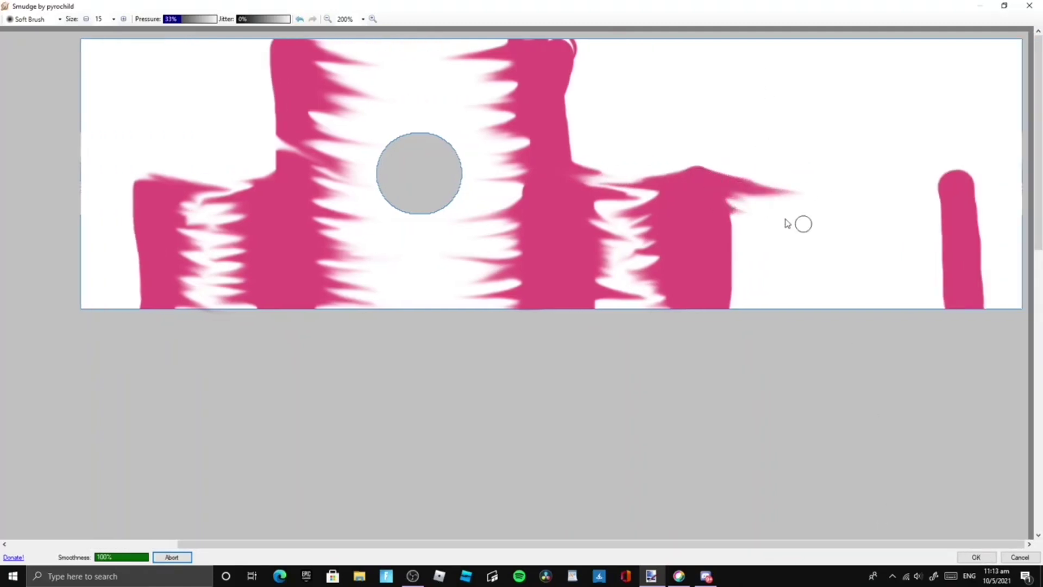
mouse_move(728, 207)
mouse_down()
mouse_move(782, 211)
mouse_move(815, 258)
mouse_up()
drag(729, 240, 810, 256)
drag(729, 261, 824, 282)
drag(712, 288, 778, 293)
drag(745, 245, 846, 264)
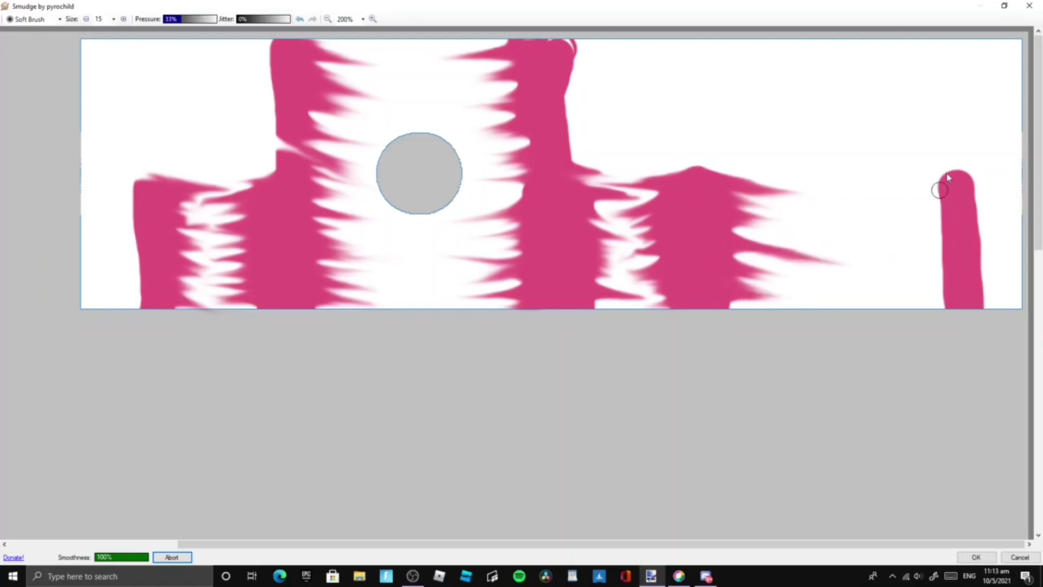
- Smudge the wide panel's outermost band inward, touch up the streaks on its opposite band, and apply the Smudge effect
drag(955, 203, 817, 210)
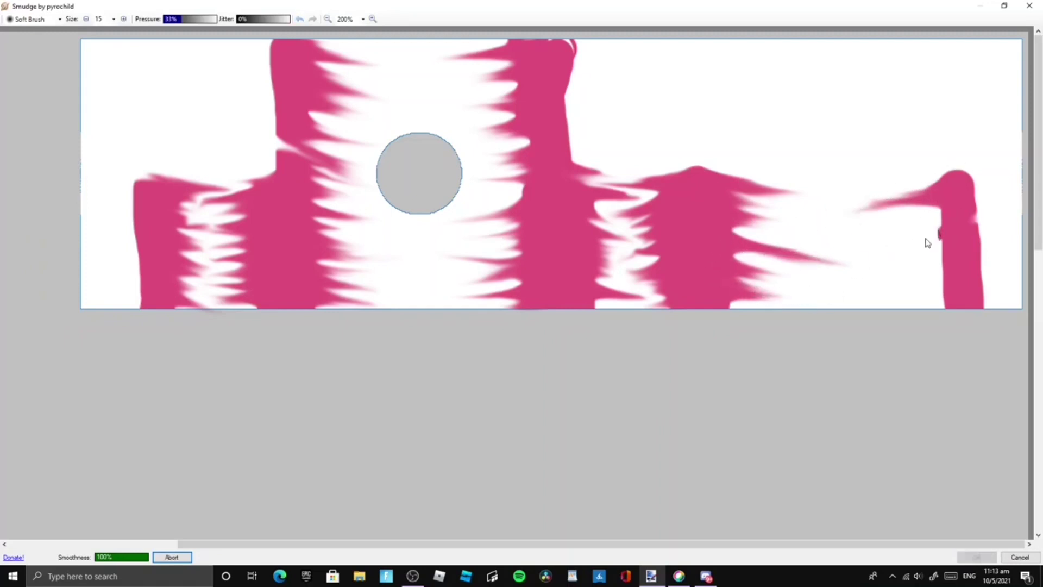
drag(927, 240, 849, 237)
mouse_move(936, 214)
mouse_down()
mouse_move(891, 215)
mouse_move(925, 229)
mouse_move(840, 242)
mouse_up()
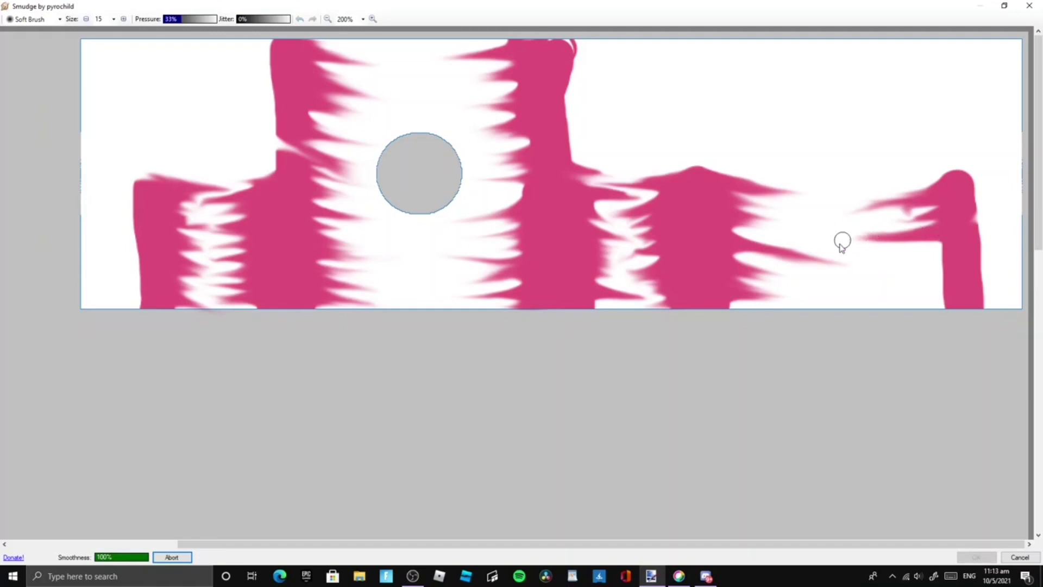
mouse_move(936, 248)
mouse_down()
mouse_move(880, 256)
mouse_move(868, 275)
mouse_up()
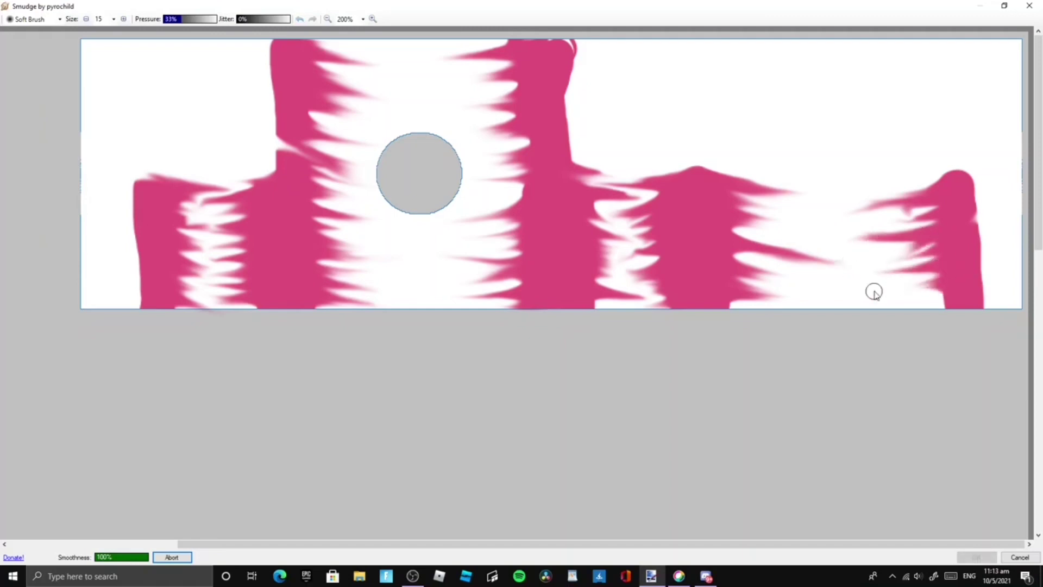
mouse_move(939, 291)
mouse_down()
mouse_move(878, 294)
mouse_move(902, 308)
mouse_up()
drag(705, 303, 774, 311)
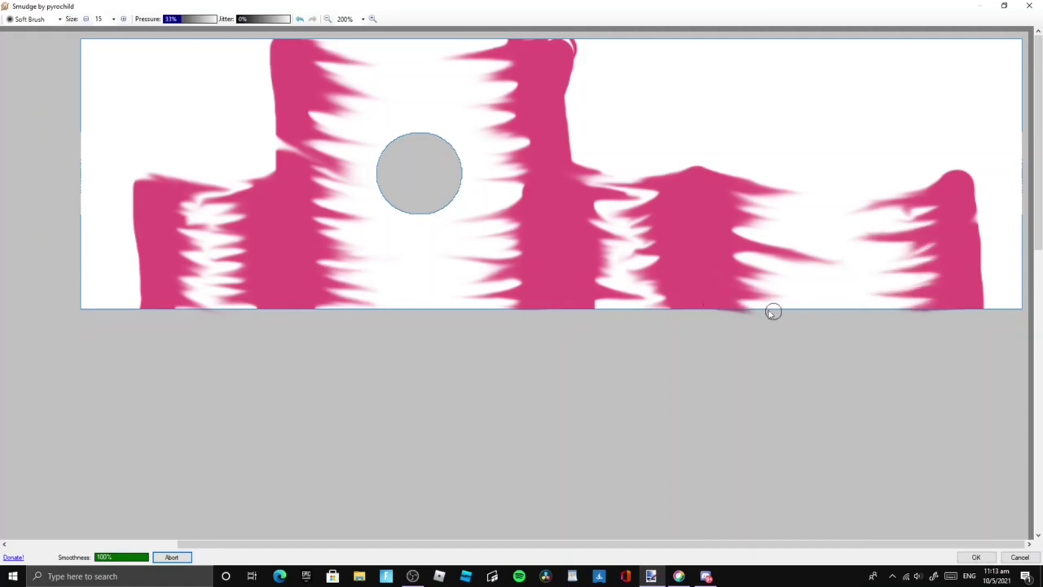
drag(726, 228, 808, 247)
drag(731, 253, 800, 266)
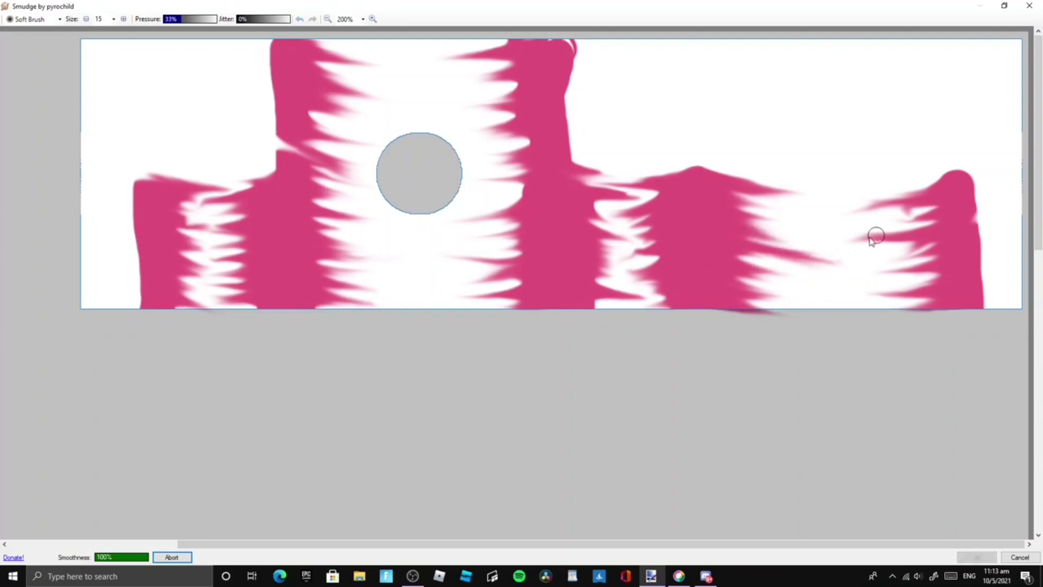
click(976, 557)
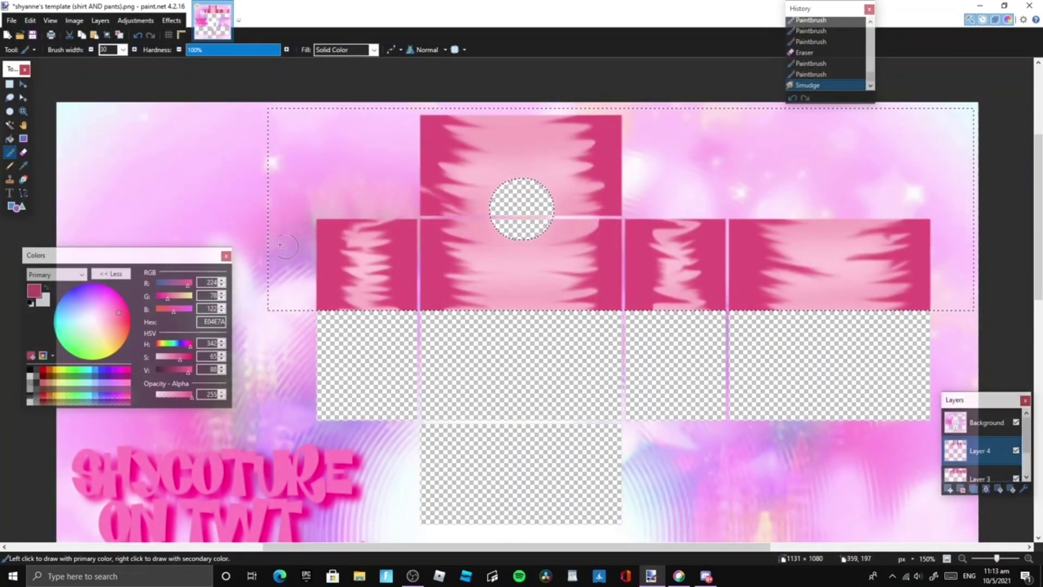
- Soften the smudged streaks on Layer 4 with a small-radius Gaussian Blur
click(171, 20)
mouse_move(228, 77)
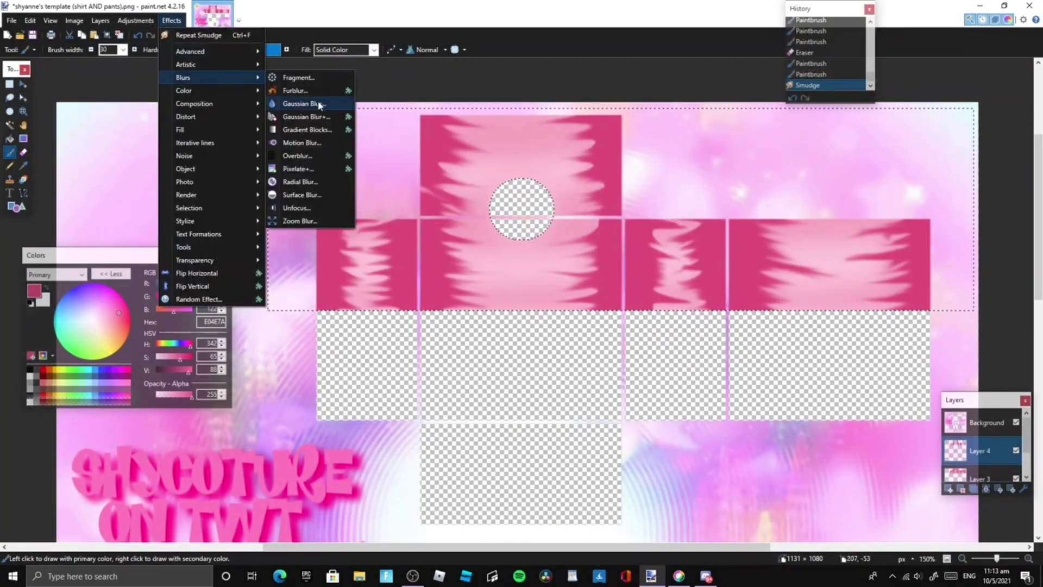
click(302, 103)
drag(440, 283, 443, 285)
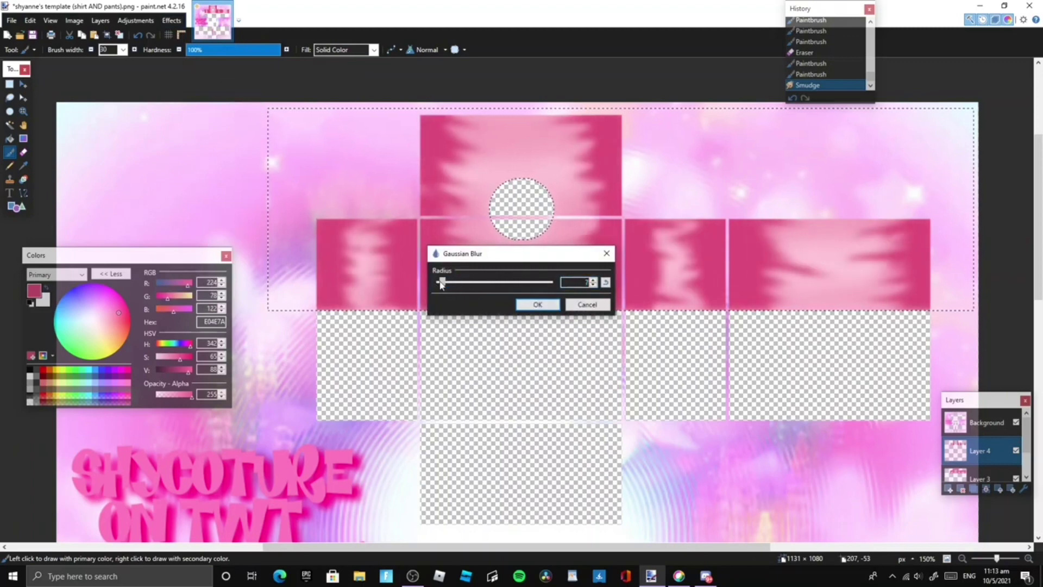
click(594, 285)
click(538, 304)
- Lower the opacity of Layer 4 to about 48
double_click(981, 450)
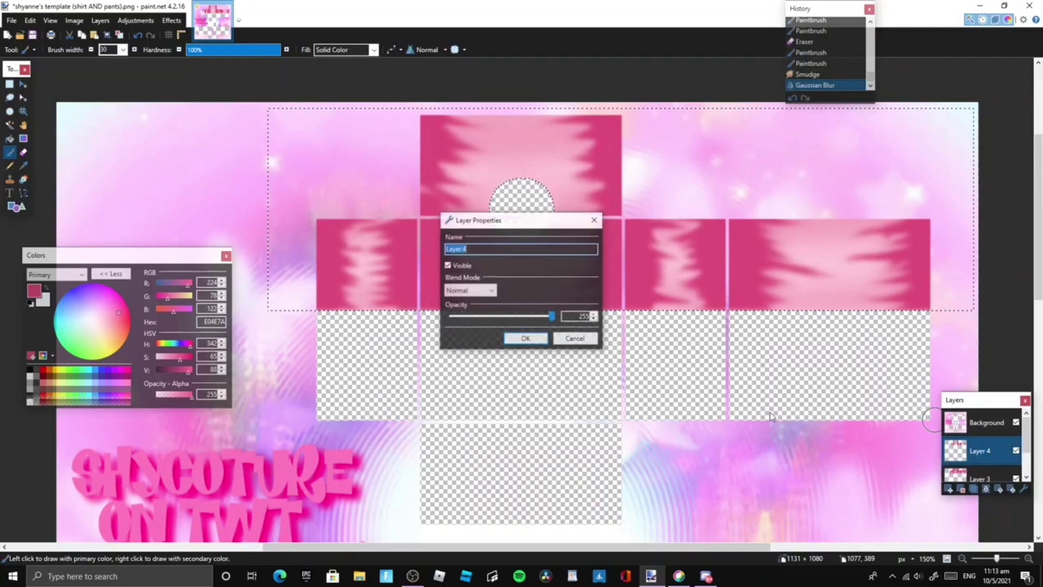
drag(551, 318, 478, 330)
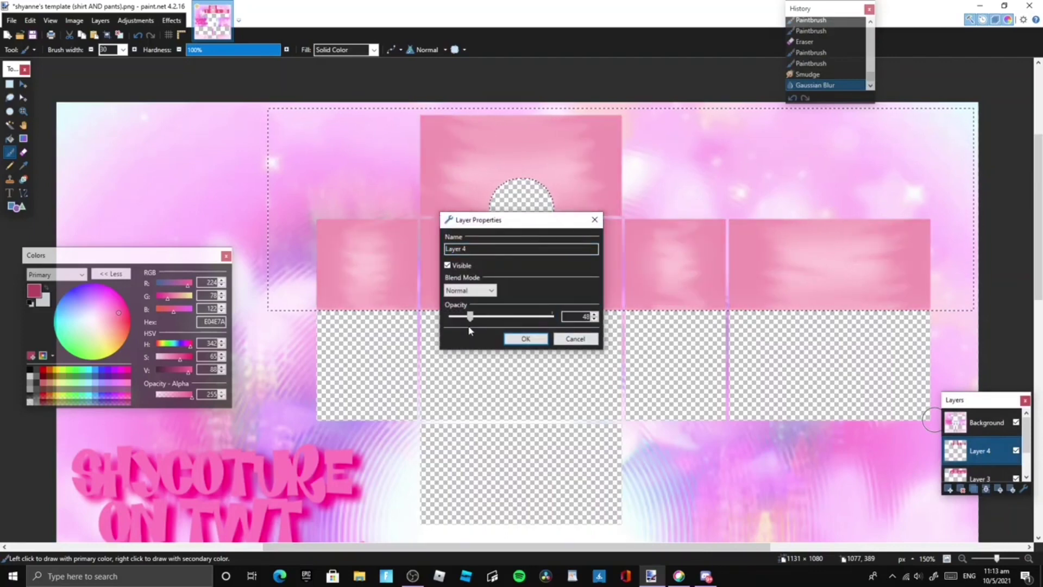
click(524, 338)
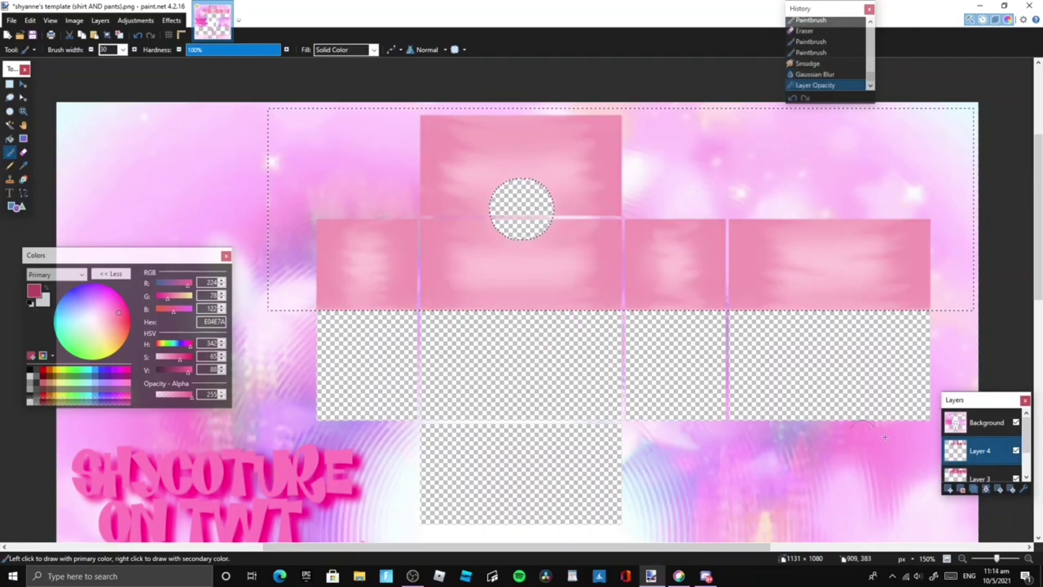
- Paint five thin, curved dark pink fold lines across the front panel on a new layer, using a brush with 0% hardness
click(950, 490)
text(2)
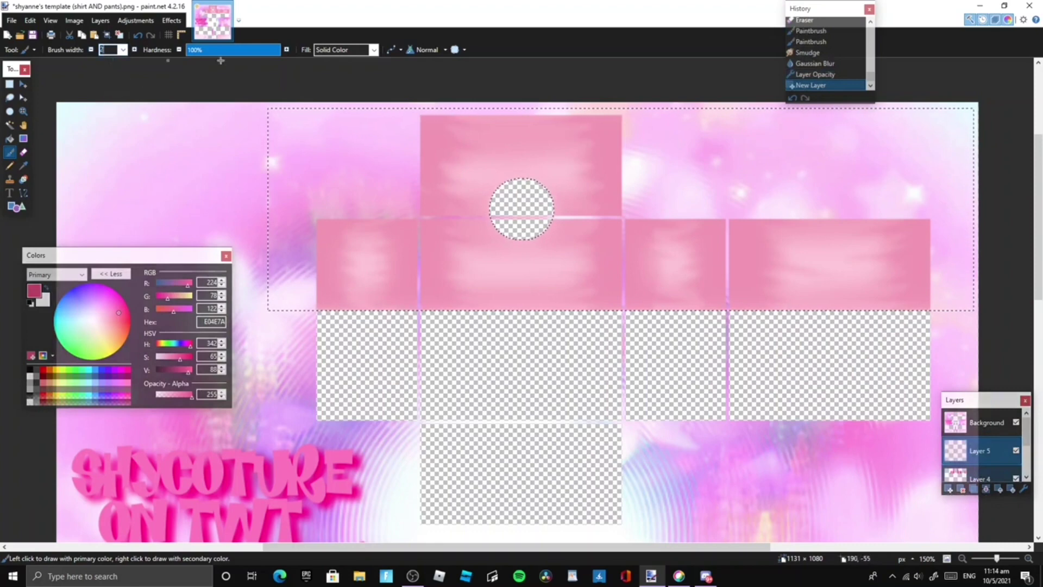
drag(221, 61, 168, 50)
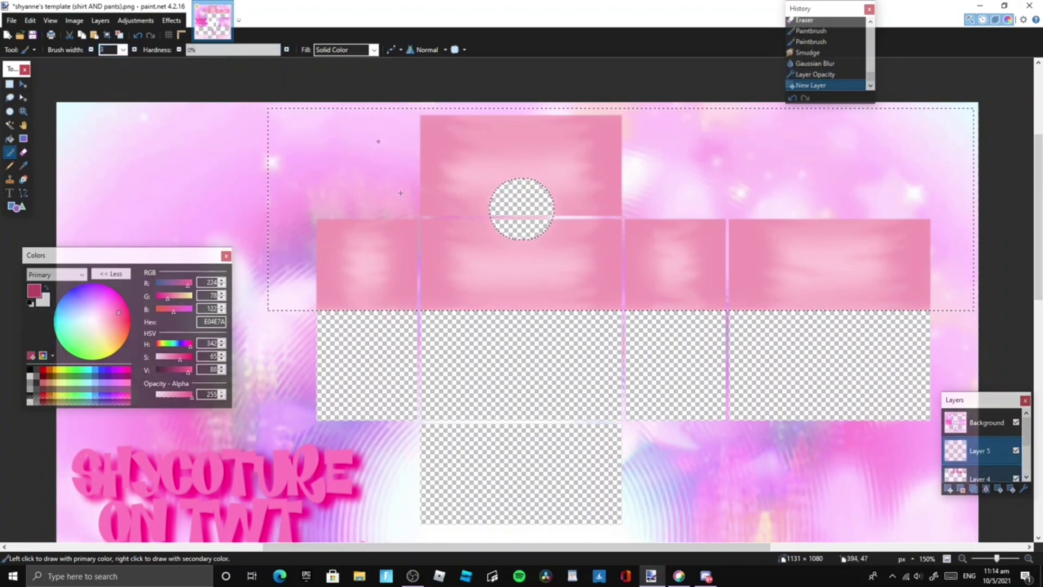
mouse_move(451, 252)
mouse_down()
mouse_move(566, 252)
mouse_move(591, 255)
mouse_up()
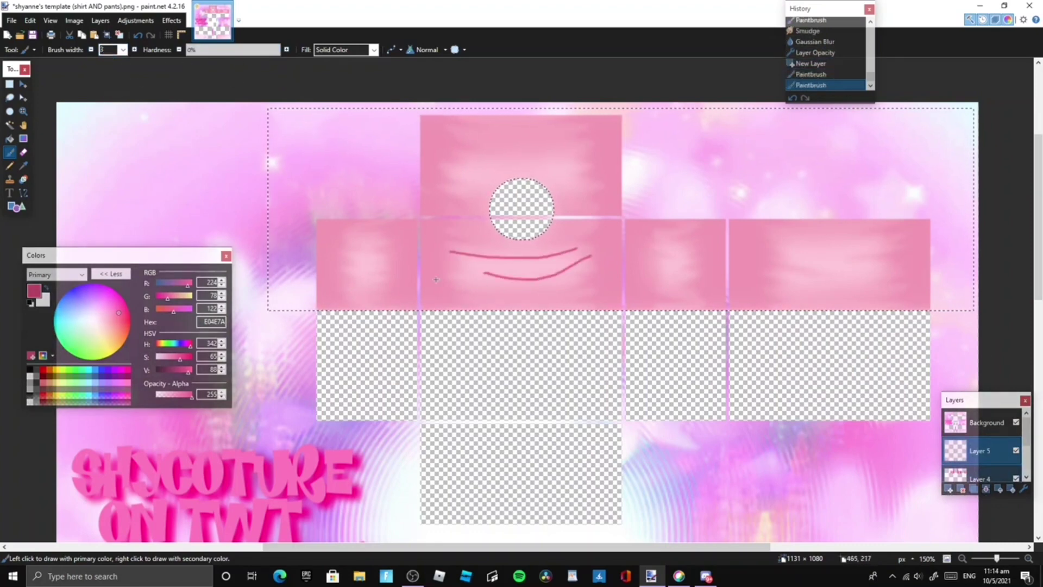
drag(436, 280, 549, 289)
drag(566, 235, 609, 228)
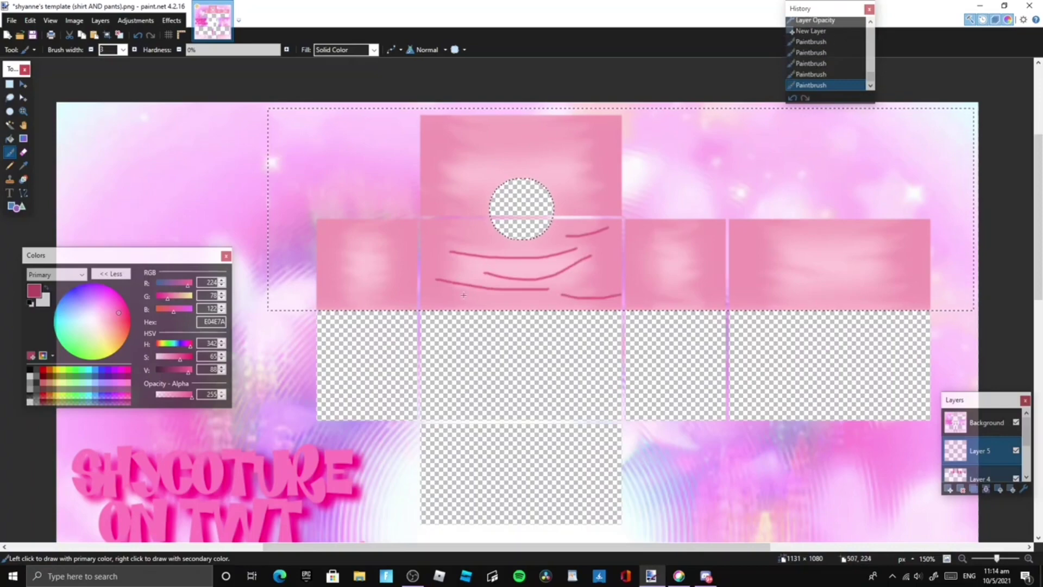
- Open the fold lines in the Liquify effect and display them against a white background
click(171, 20)
mouse_move(194, 250)
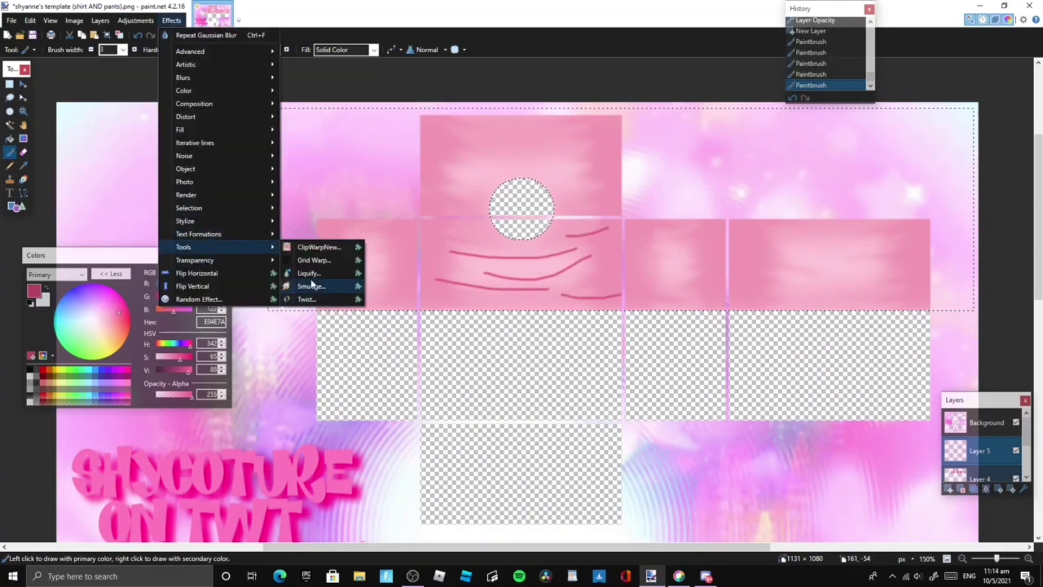
click(310, 247)
click(320, 19)
right_click(711, 170)
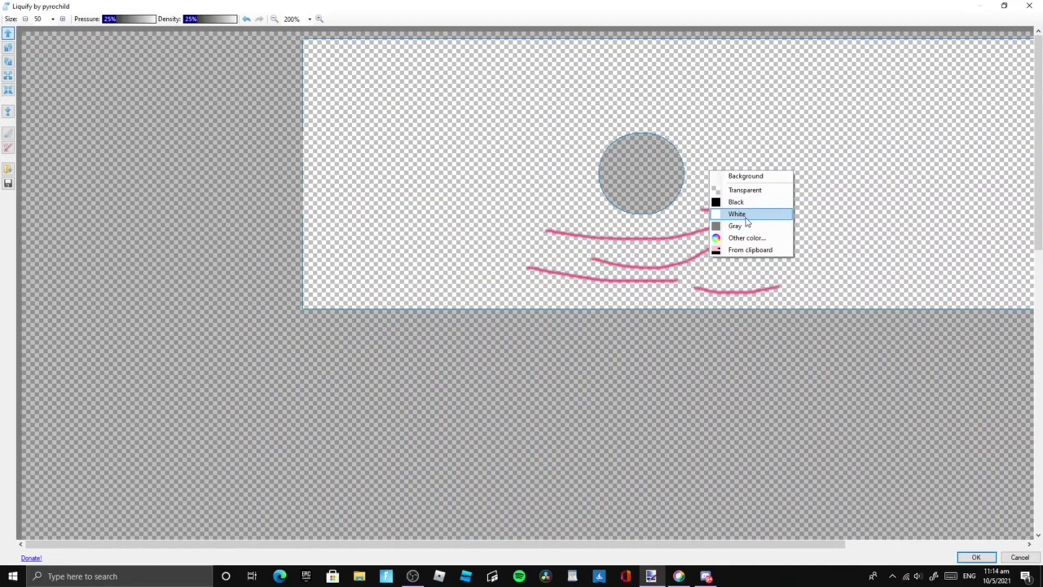
click(731, 213)
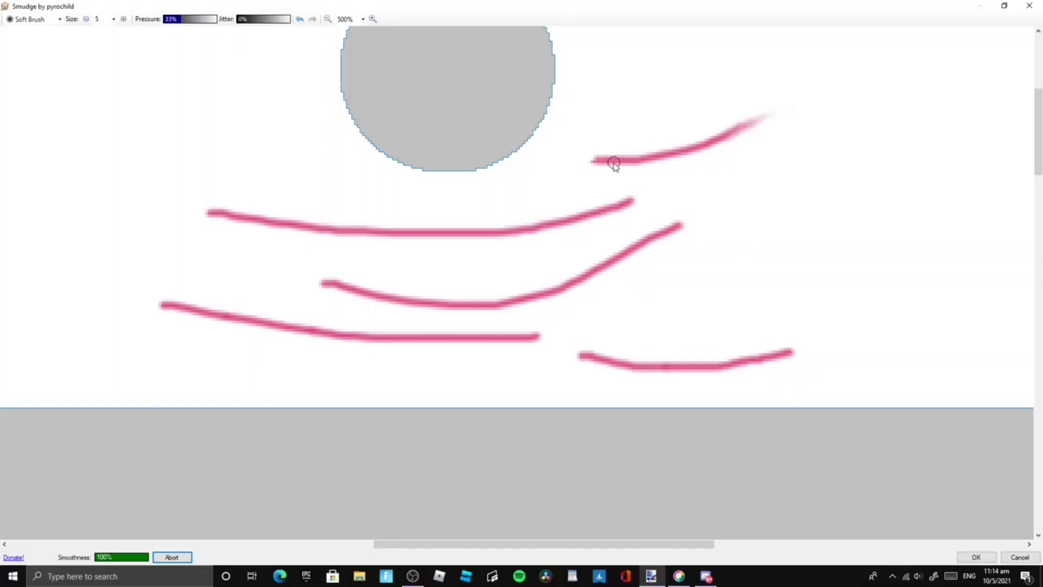
- Smudge the three upper fold lines outward with the size 5 soft brush so their ends taper and fade
mouse_move(606, 161)
mouse_down()
mouse_move(538, 170)
mouse_move(590, 161)
mouse_up()
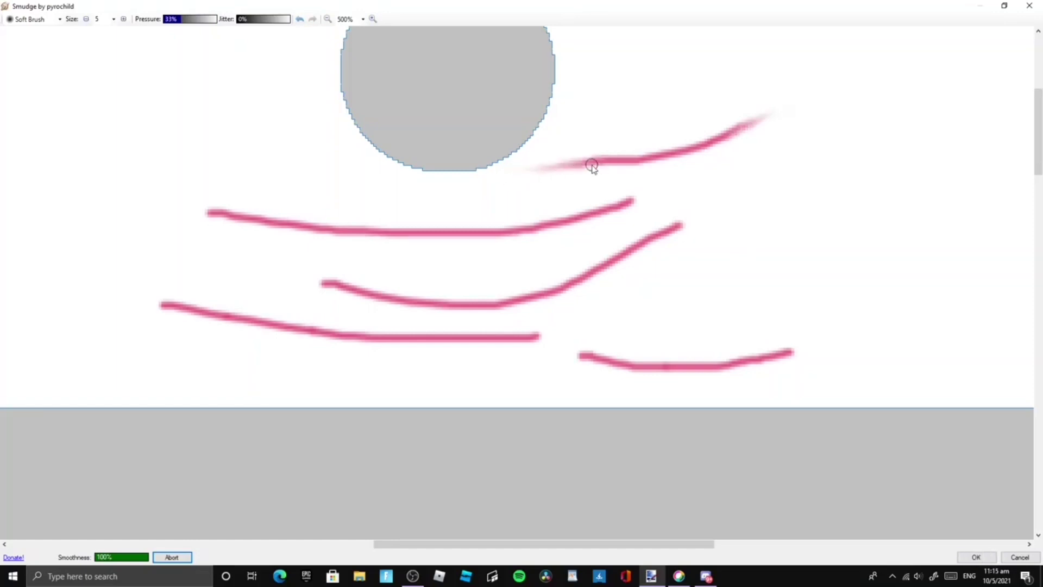
mouse_move(611, 205)
mouse_down()
mouse_move(704, 202)
mouse_move(683, 199)
mouse_up()
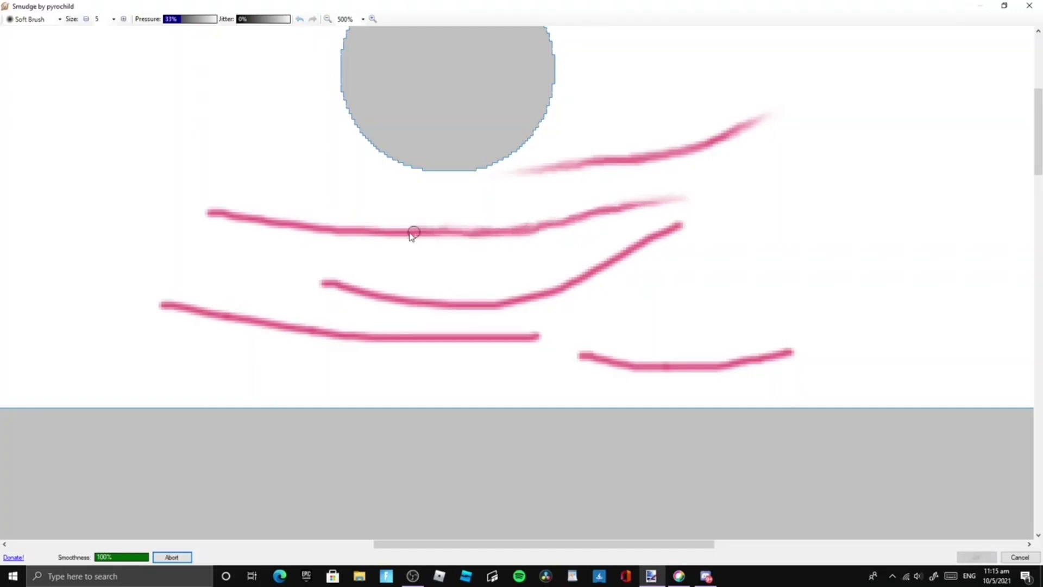
drag(400, 234, 141, 205)
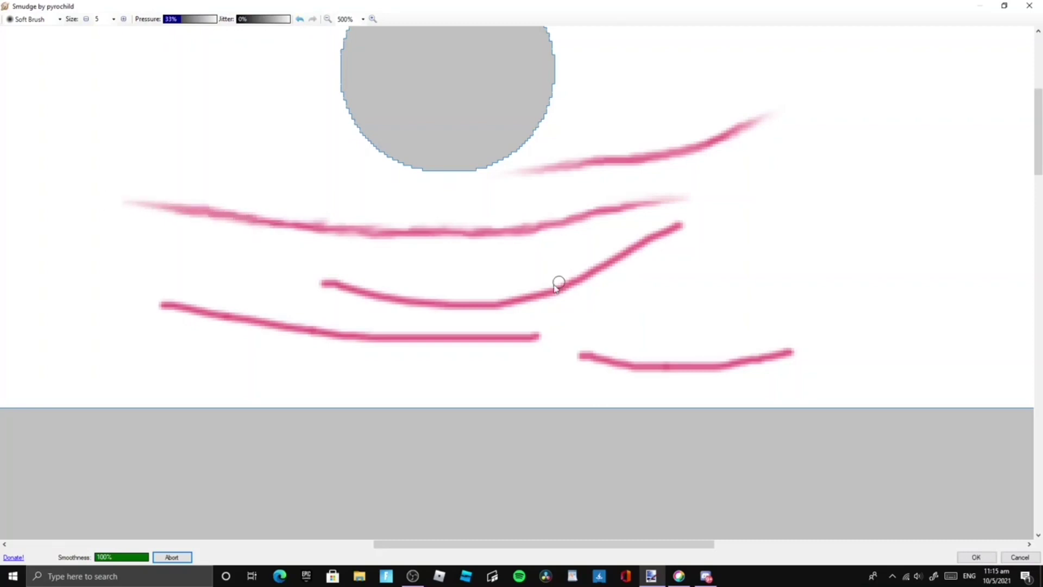
mouse_move(556, 285)
mouse_down()
mouse_move(706, 221)
mouse_move(687, 226)
mouse_up()
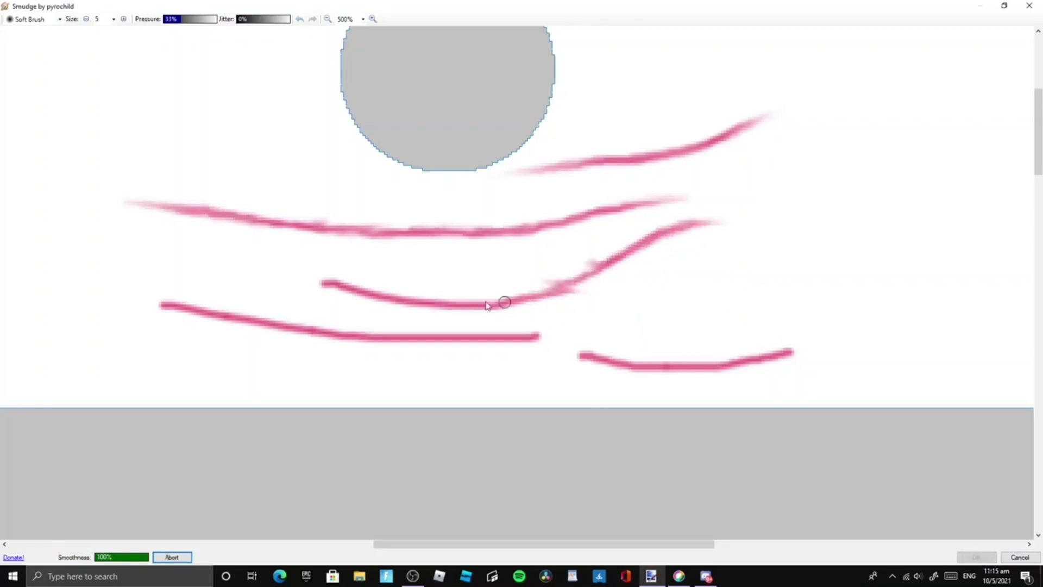
drag(486, 302, 449, 298)
mouse_move(367, 294)
mouse_down()
mouse_move(266, 273)
mouse_move(326, 280)
mouse_move(279, 279)
mouse_up()
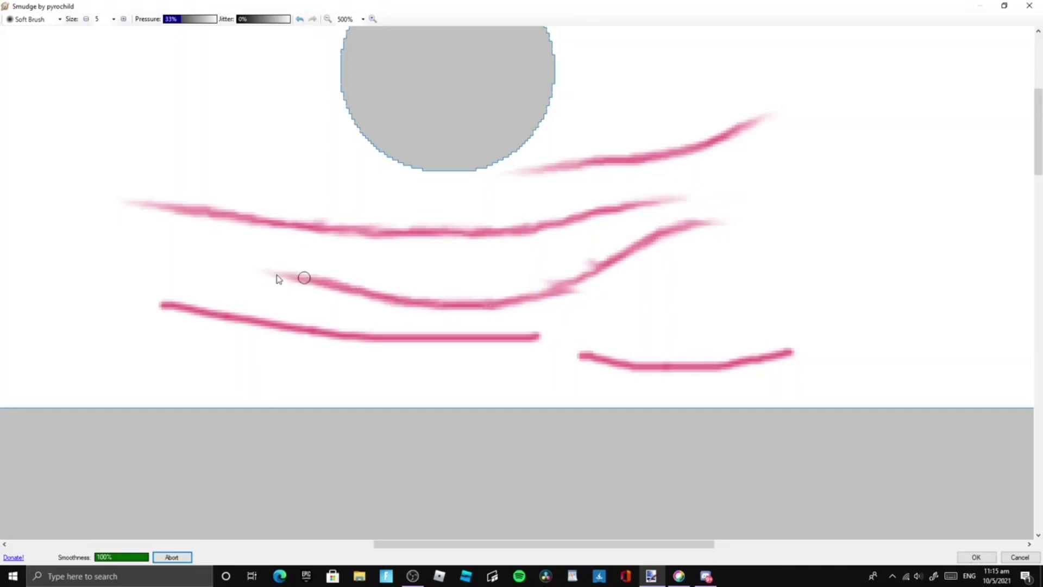
- Smudge the ends of the two lowest fold lines into faded tips and apply the Smudge effect
drag(489, 324, 611, 344)
mouse_move(412, 335)
mouse_down()
mouse_move(424, 345)
mouse_move(353, 339)
mouse_up()
drag(161, 305, 89, 296)
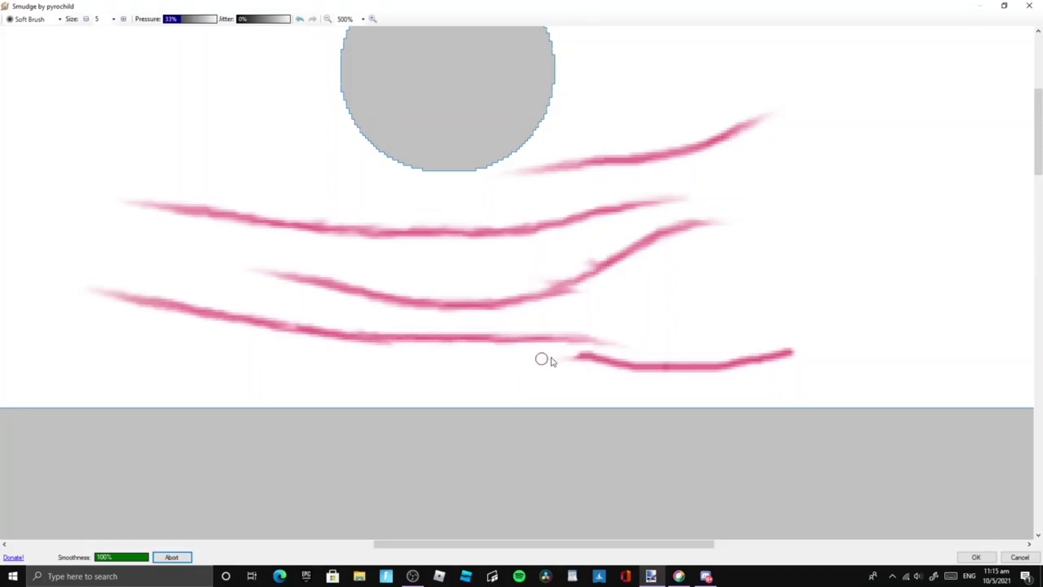
drag(580, 357, 544, 358)
mouse_move(718, 376)
mouse_down()
mouse_move(832, 349)
mouse_move(859, 364)
mouse_move(822, 363)
mouse_up()
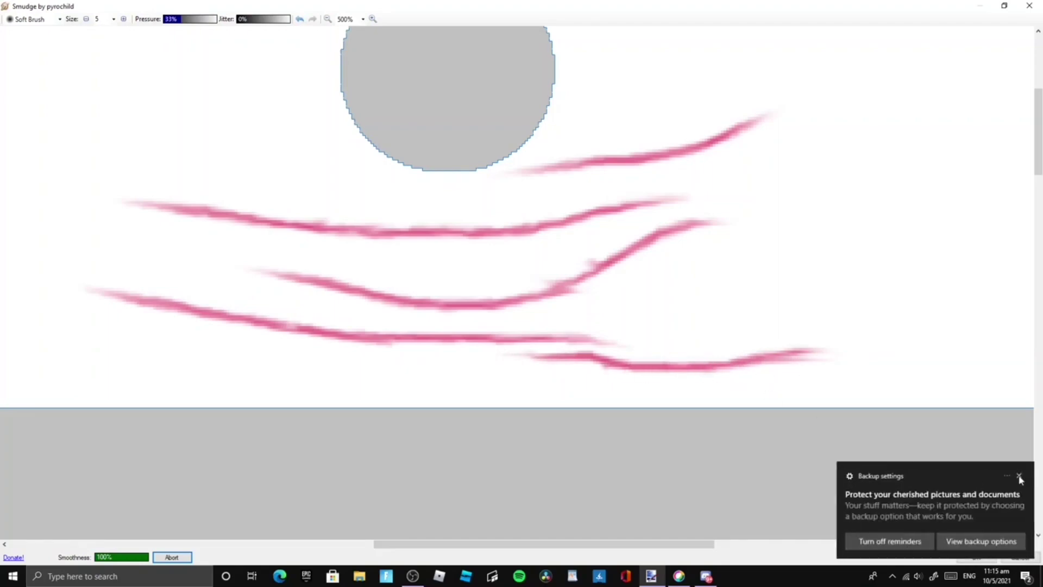
click(1021, 478)
click(977, 557)
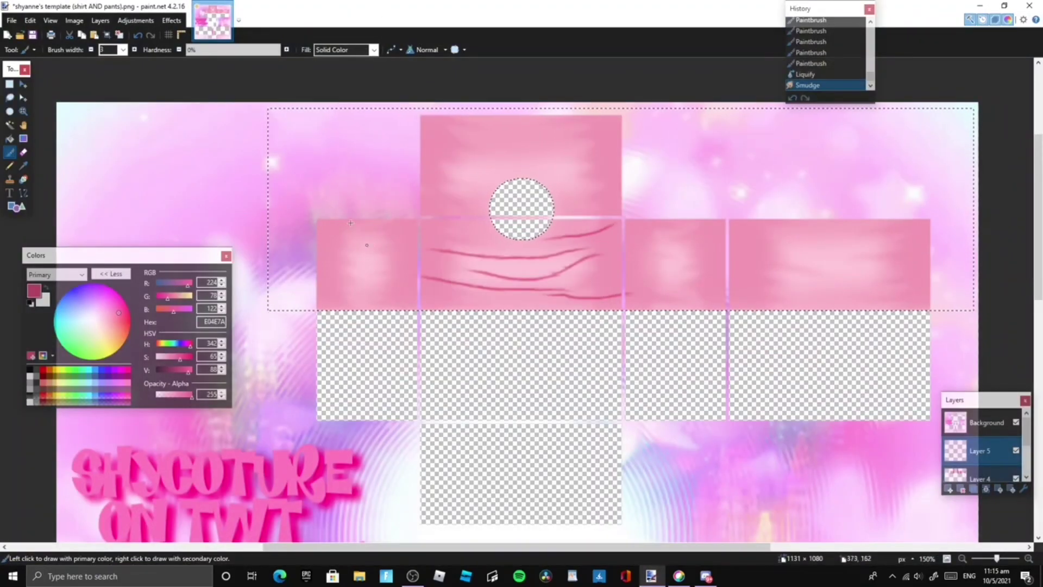
- Soften the smudged fold lines on Layer 5 with a small-radius Gaussian Blur
click(172, 20)
mouse_move(190, 77)
click(284, 105)
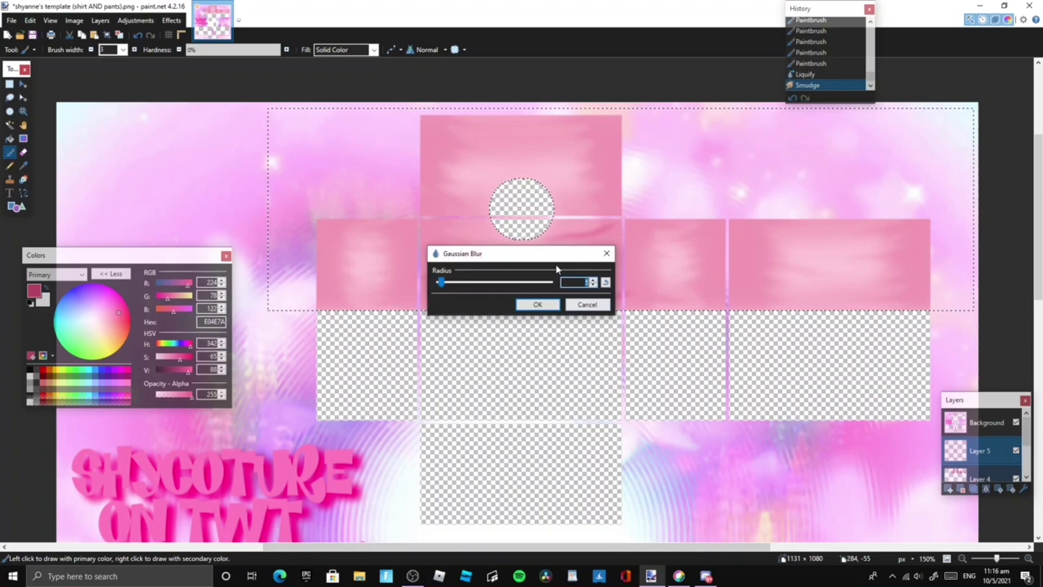
drag(557, 256, 542, 374)
click(577, 404)
click(522, 423)
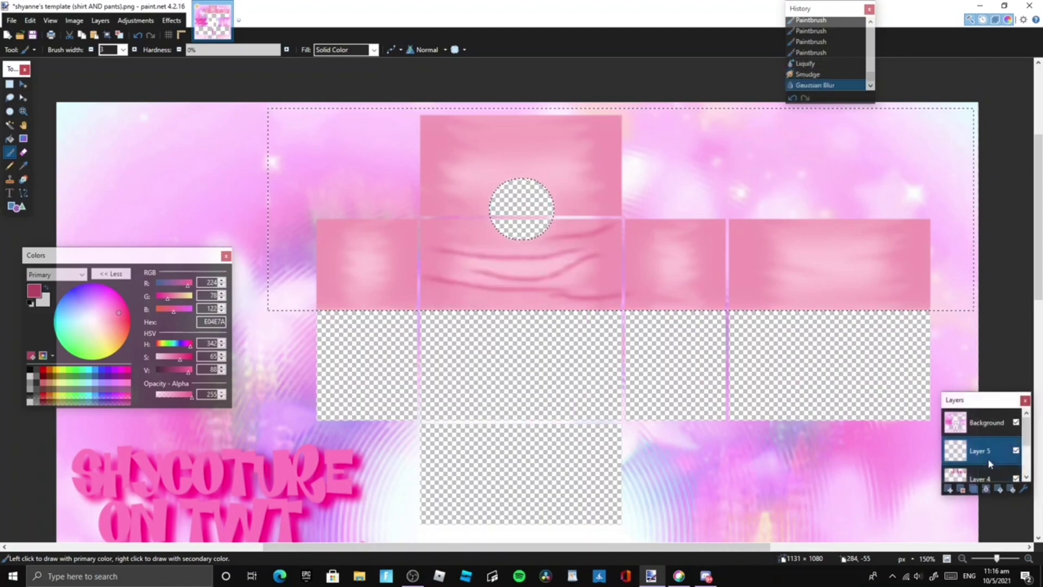
- Lower the opacity of Layer 5 so the fold lines blend into the pink shirt
double_click(985, 451)
drag(551, 441, 490, 441)
click(523, 465)
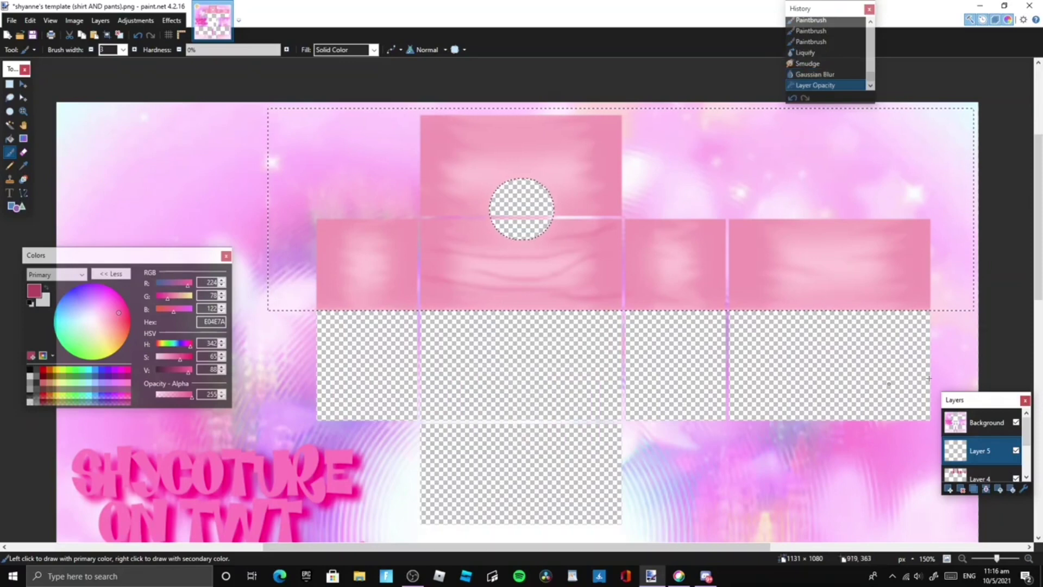
- Copy the front panel's fold lines in a 248 × 110 px selection and paste them onto the top panel and the wide outer panel
click(10, 85)
click(429, 223)
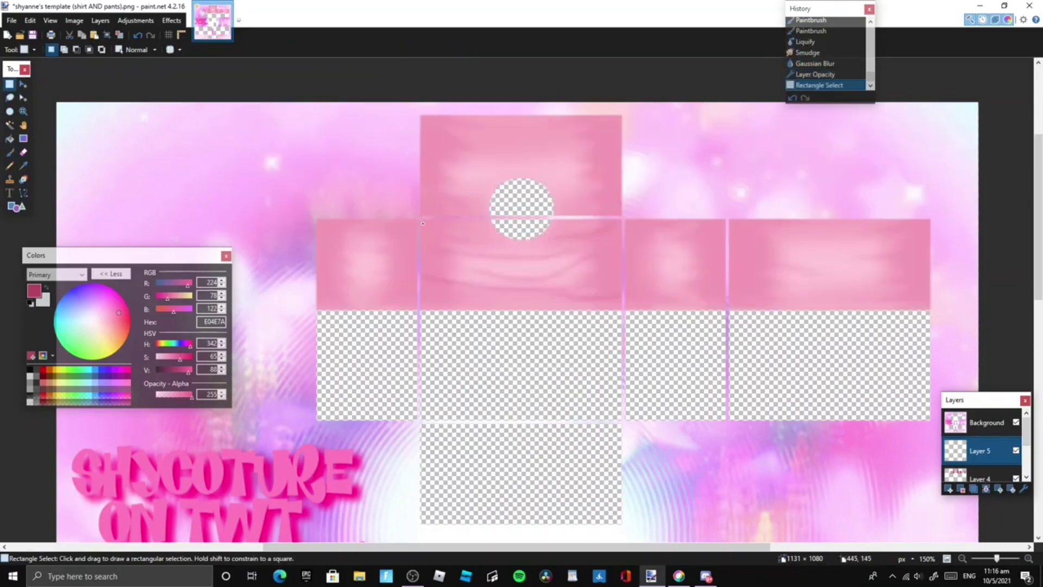
drag(423, 223, 584, 176)
key(ctrl+c)
key(ctrl+v)
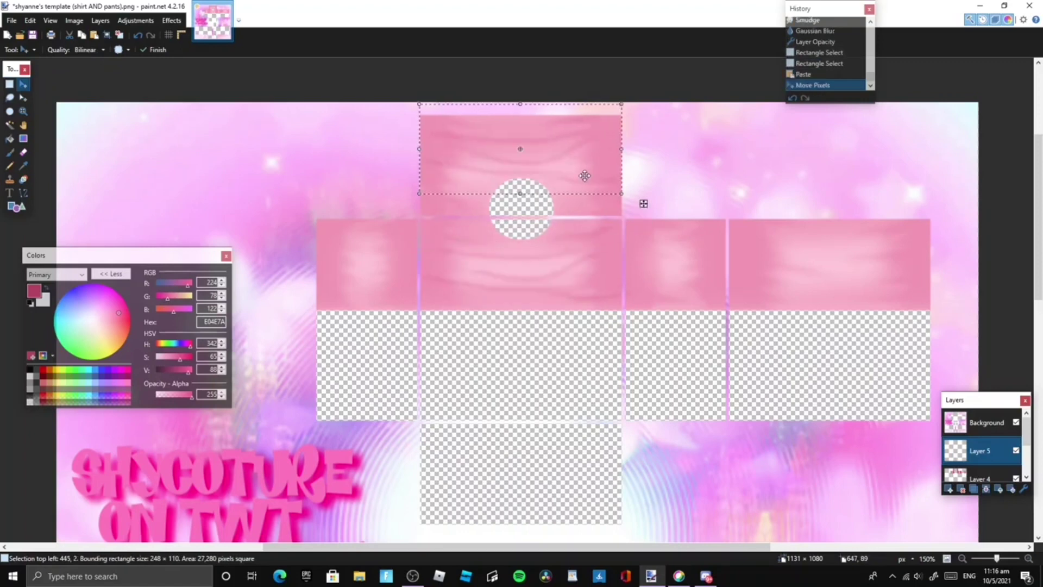
key(ctrl+v)
mouse_move(578, 269)
mouse_down()
mouse_move(892, 270)
mouse_move(817, 277)
mouse_move(877, 280)
mouse_up()
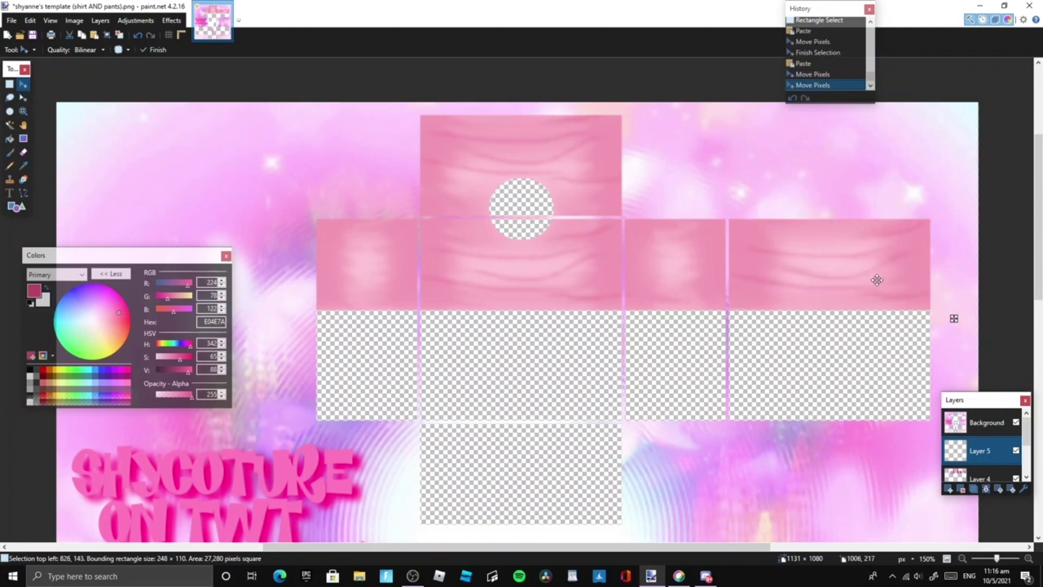
- Copy a 124 × 150 px section of the wide panel's folds onto both narrow side panels, fit the last copy to 121 px wide, and deselect
key(s)
drag(729, 208, 830, 329)
key(ctrl+c)
key(ctrl+v)
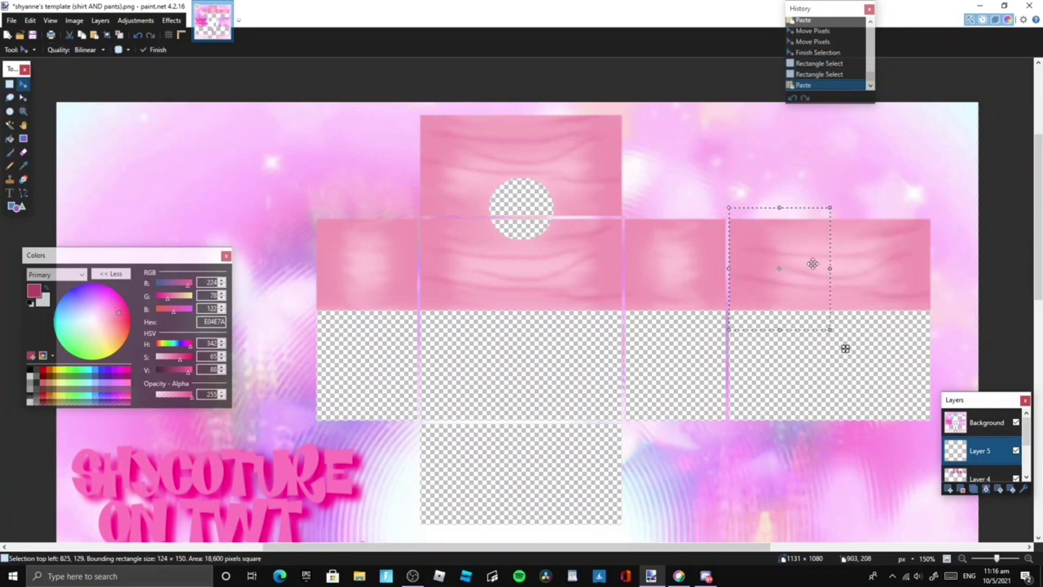
drag(790, 245, 239, 313)
key(ctrl+v)
drag(306, 303, 366, 243)
drag(408, 270, 417, 274)
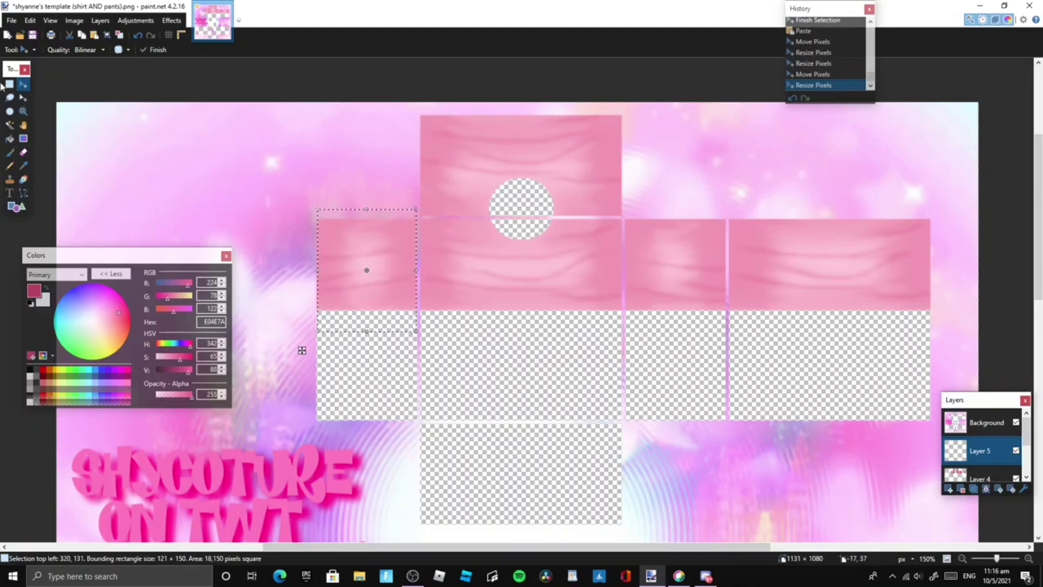
click(10, 84)
click(378, 185)
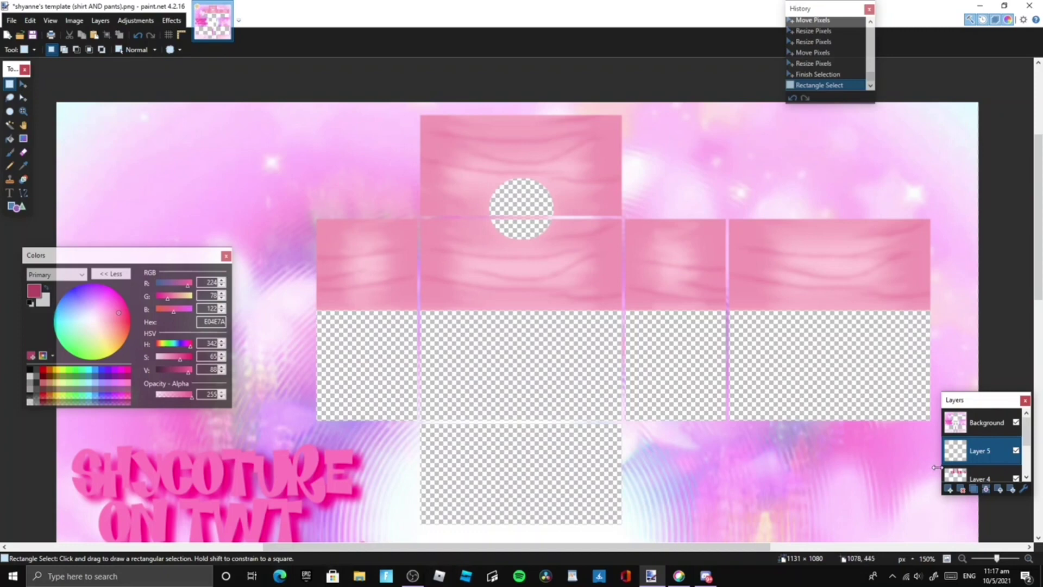
- Paint five short white highlight strokes between the front panel's folds on a new layer with the soft Paintbrush
click(949, 488)
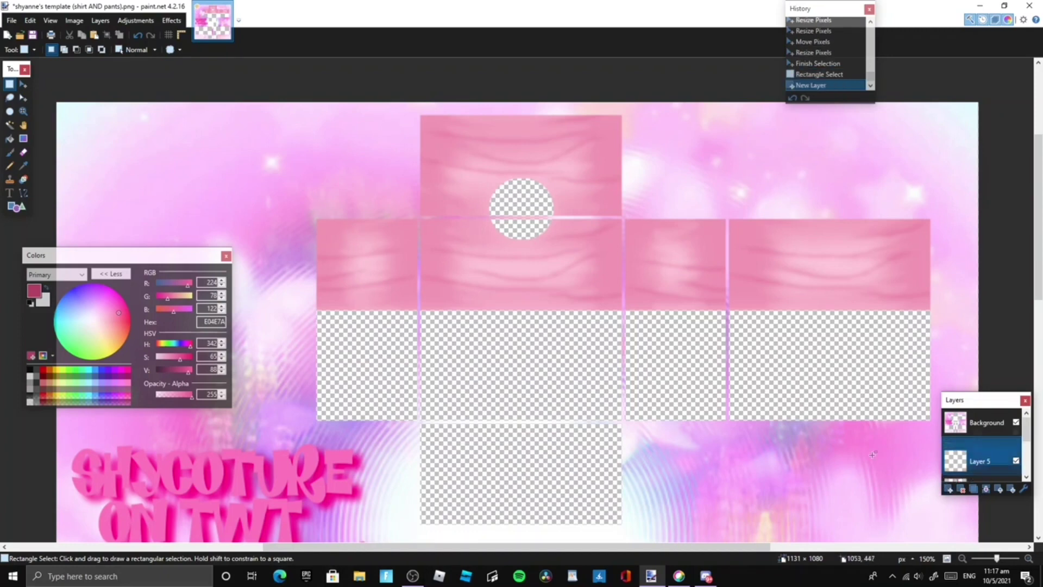
click(47, 289)
key(b)
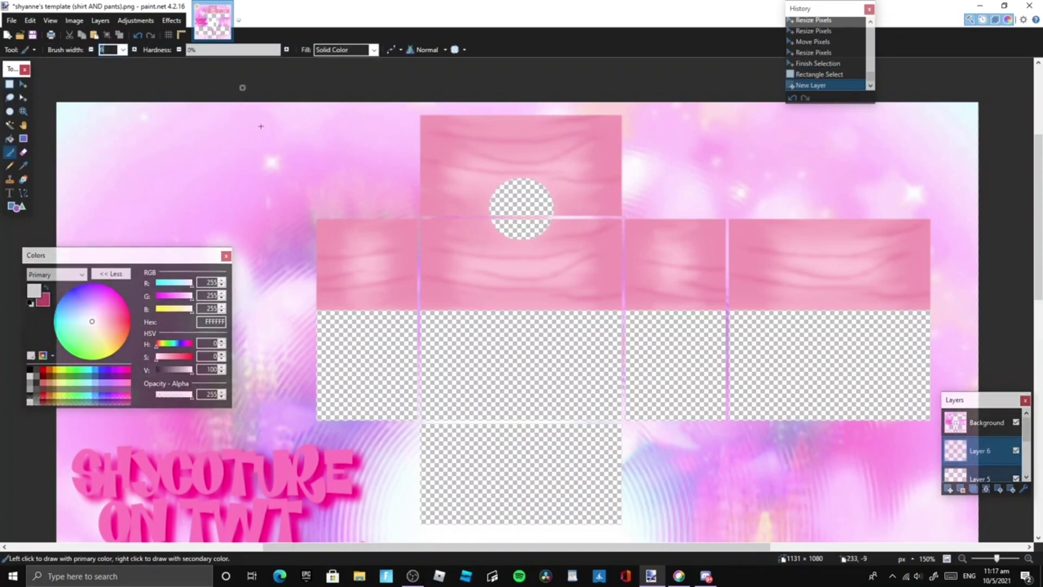
drag(457, 232, 554, 247)
drag(499, 271, 563, 258)
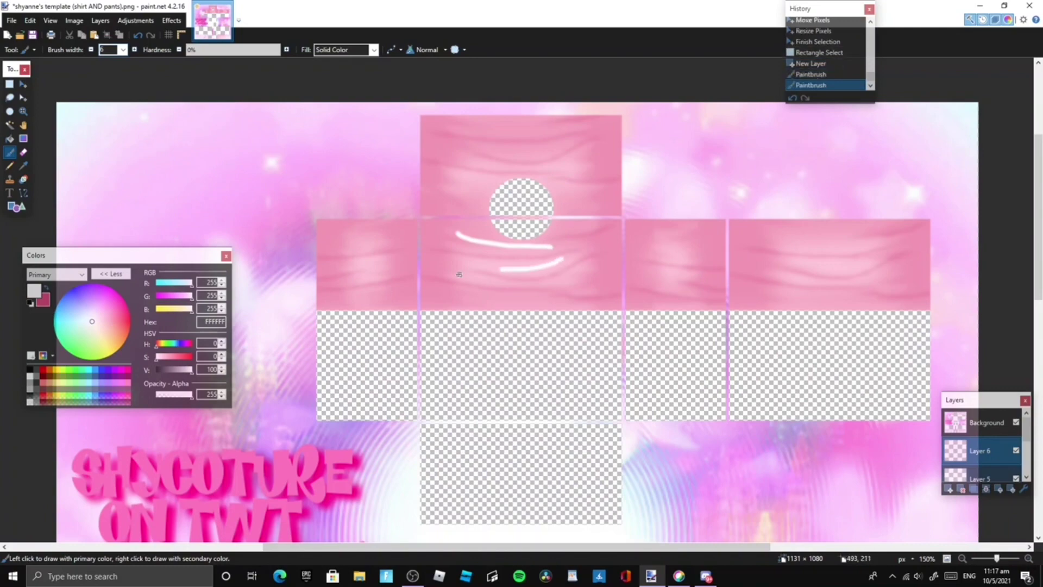
drag(455, 274, 492, 273)
drag(438, 292, 532, 302)
- Open the highlights in the Smudge effect against a black background and taper the uppermost stroke's ends, raising the brush size to 10
click(171, 20)
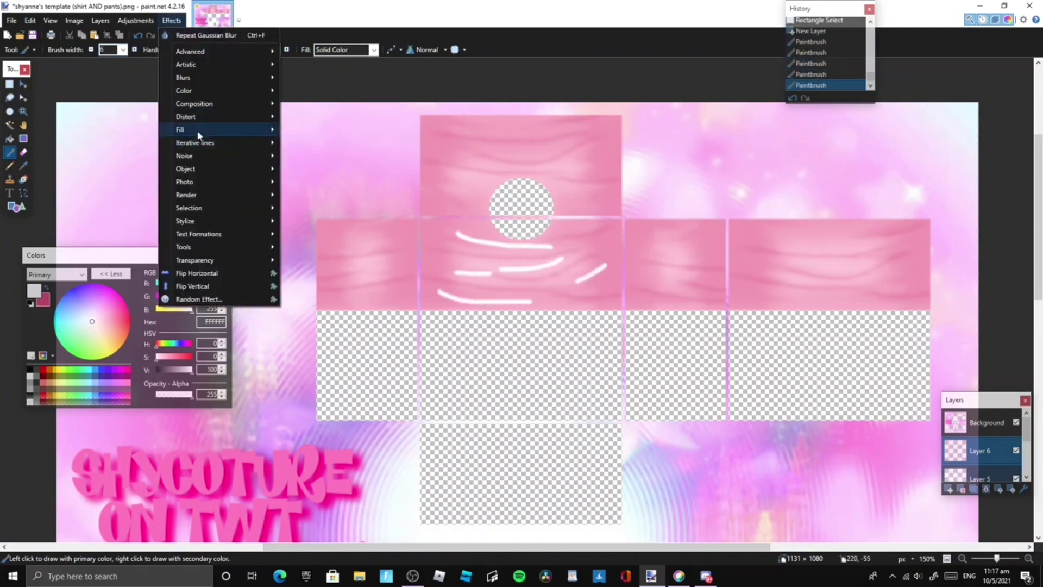
mouse_move(239, 247)
click(308, 286)
click(373, 18)
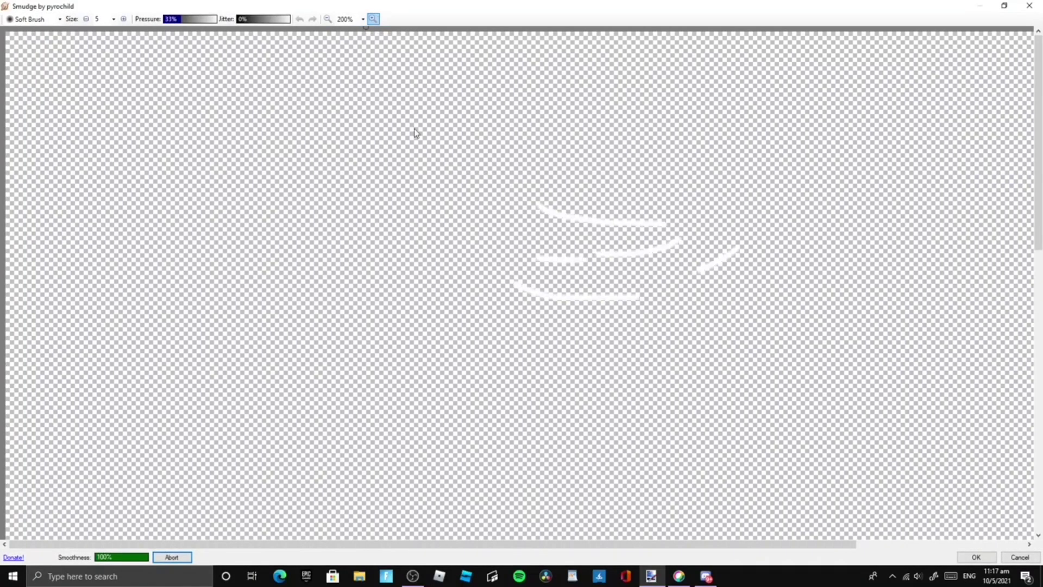
right_click(511, 150)
click(544, 180)
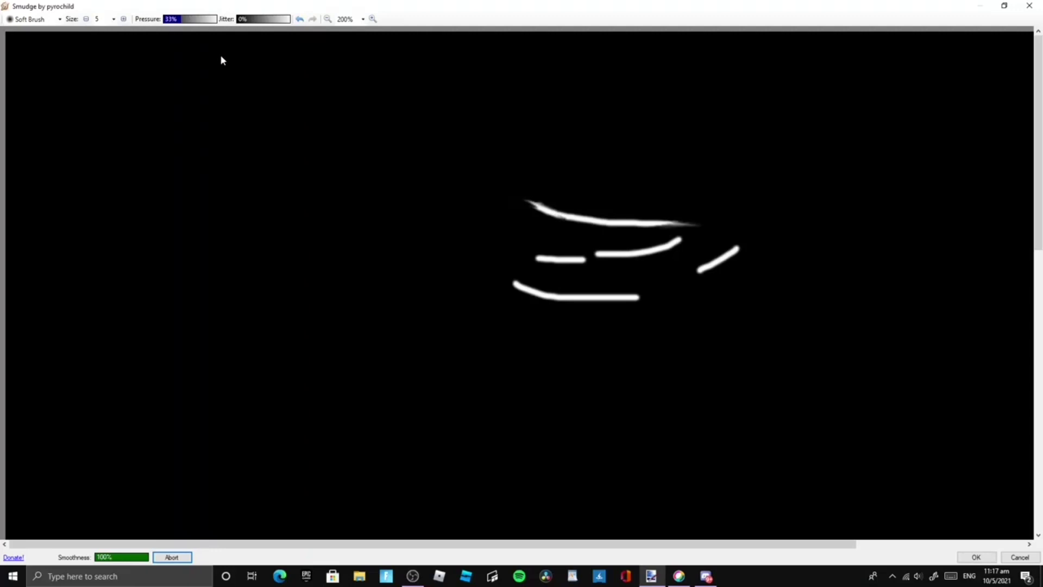
click(97, 19)
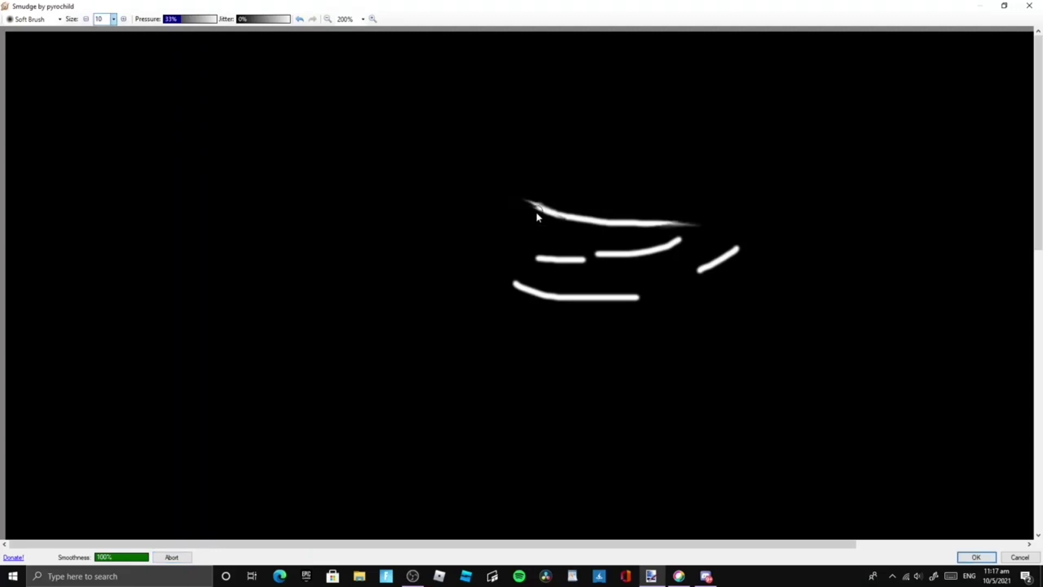
drag(536, 213, 551, 212)
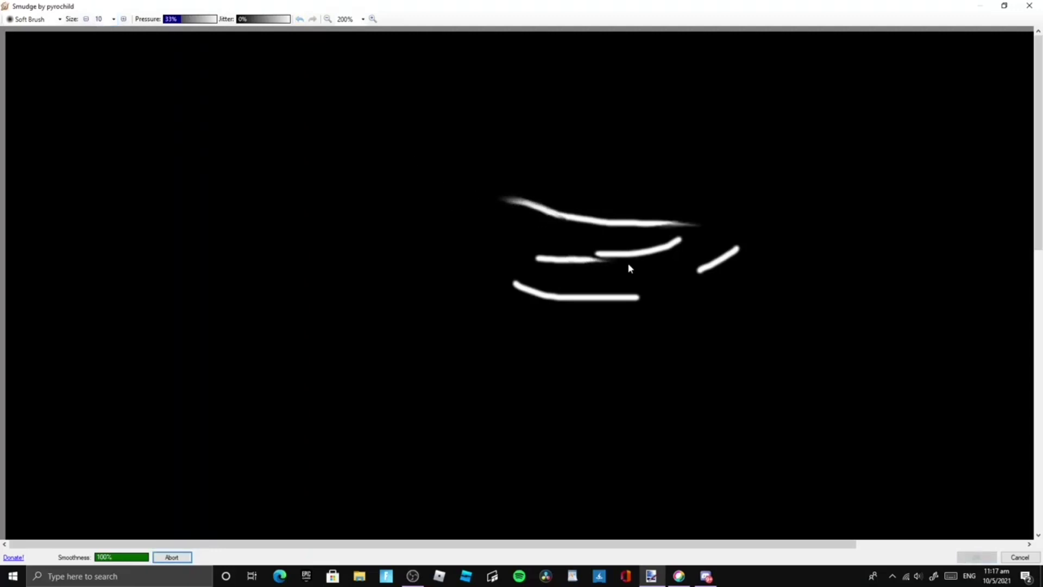
- Smudge the ends of the remaining four white strokes into faded tips and apply the Smudge effect
drag(550, 260, 478, 254)
drag(616, 254, 584, 255)
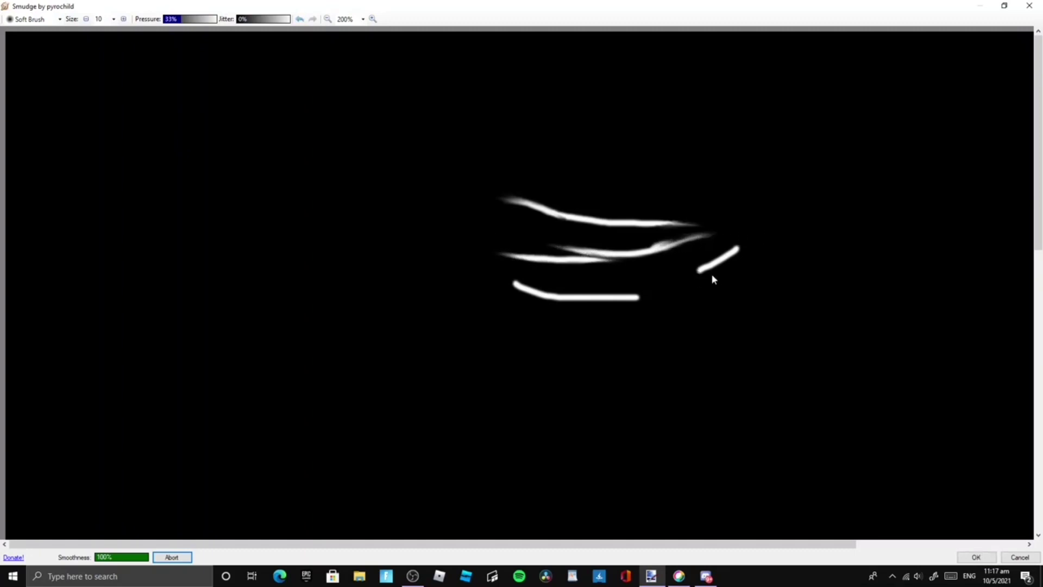
mouse_move(688, 272)
mouse_down()
mouse_move(652, 273)
mouse_move(744, 249)
mouse_up()
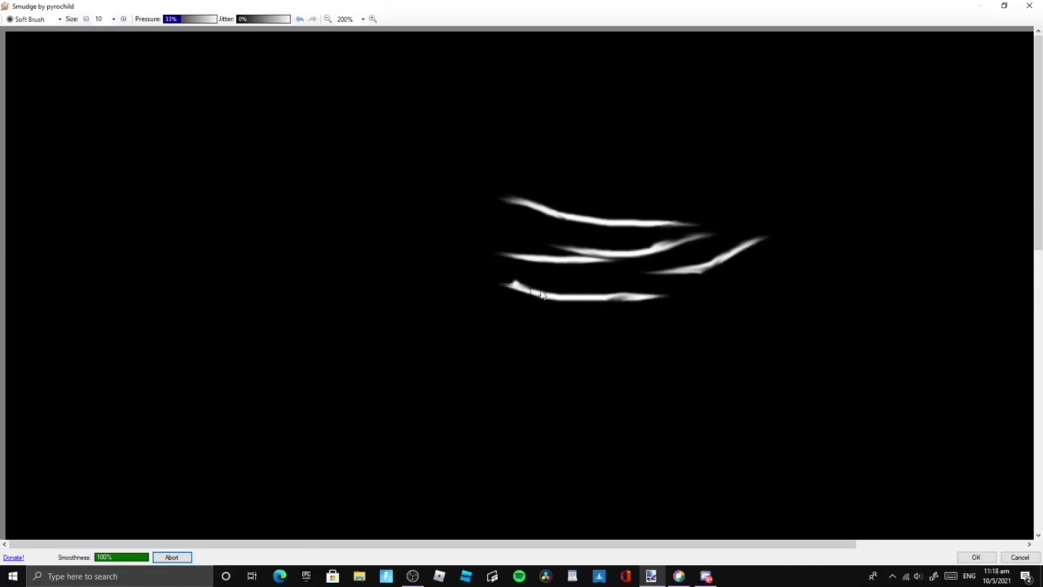
drag(542, 300, 497, 287)
click(977, 557)
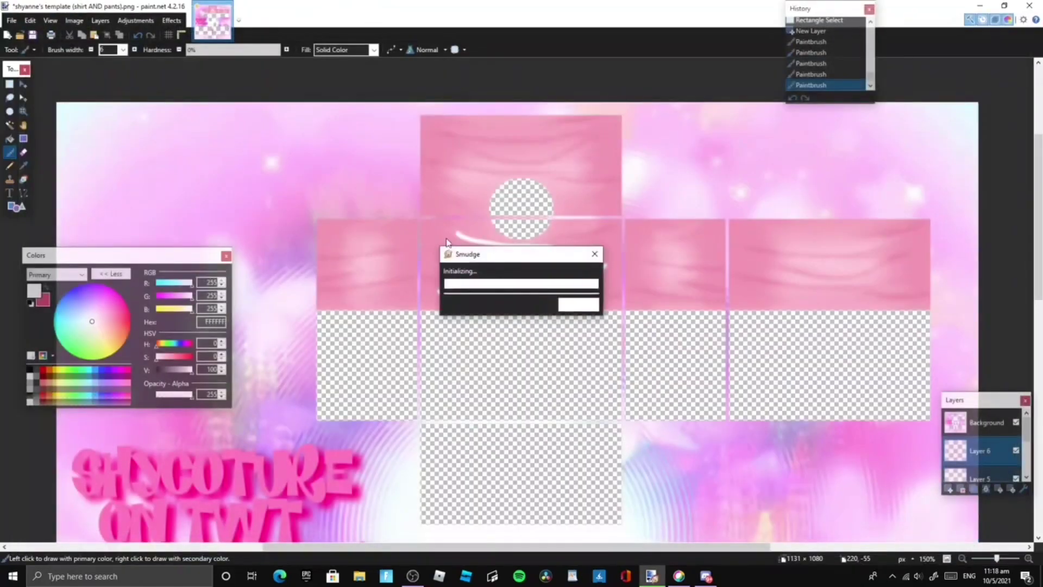
- Soften the smudged white highlights on Layer 6 with a Gaussian Blur
click(172, 20)
mouse_move(229, 103)
click(309, 113)
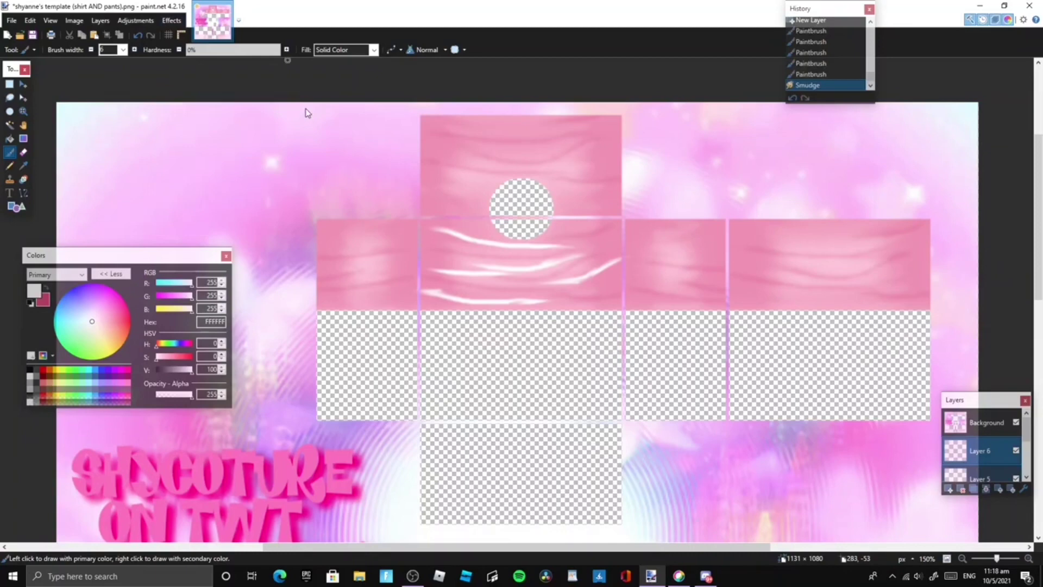
drag(506, 253, 499, 337)
click(531, 392)
- Set Layer 6 to the Overlay blend mode with an opacity of 47
click(1023, 489)
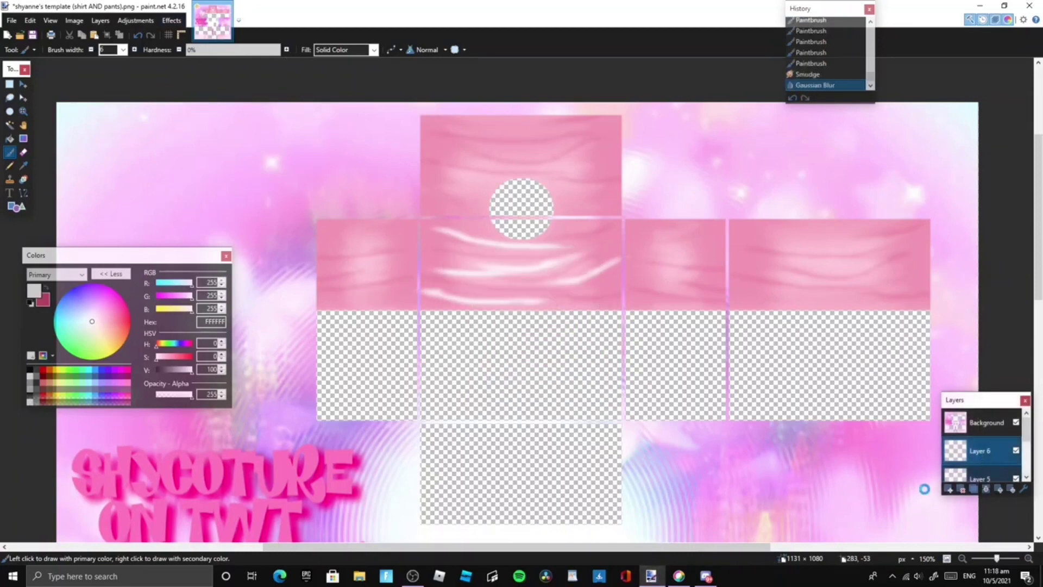
drag(549, 227, 767, 273)
click(688, 337)
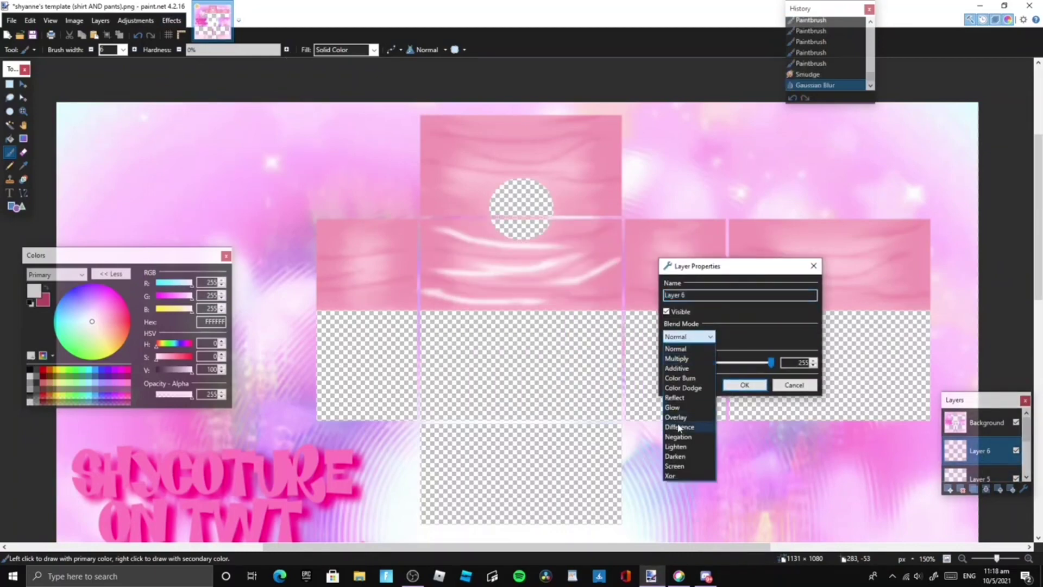
click(677, 418)
drag(771, 363, 690, 363)
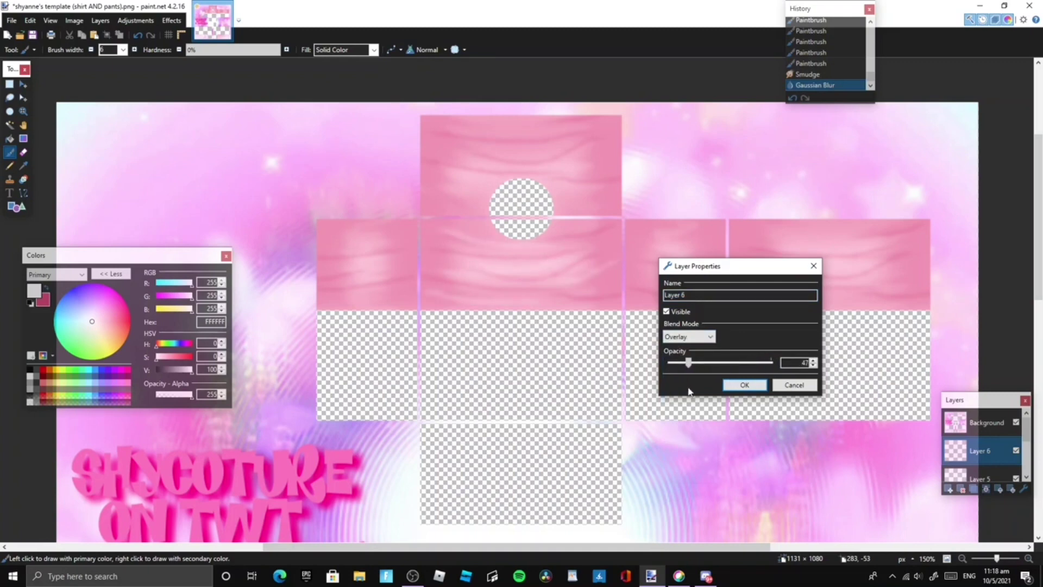
click(744, 385)
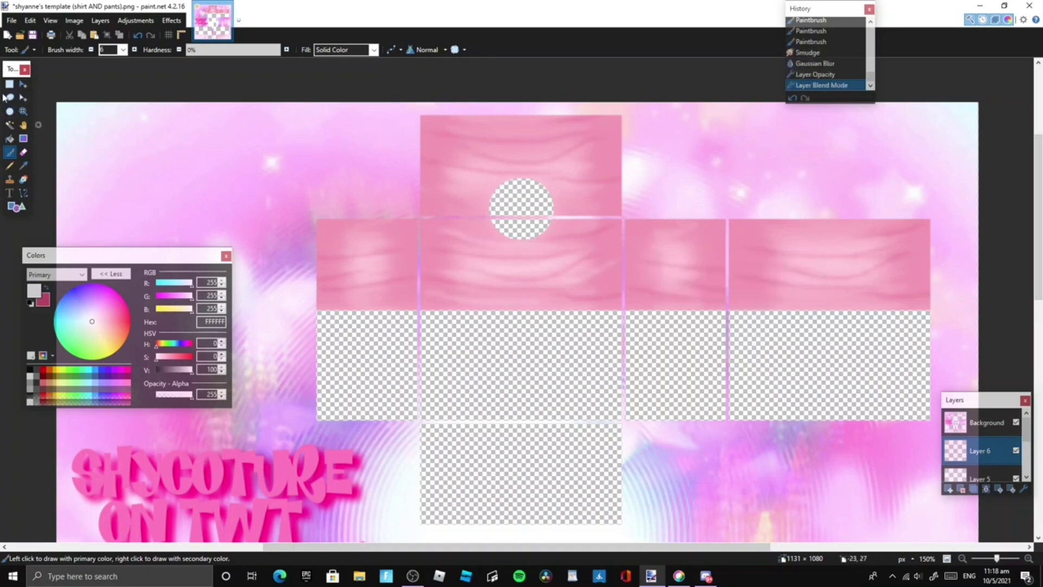
- Copy the front panel's 250 × 130 px highlight area onto the panel above, the left narrow panel and the far-right wide panel
click(9, 84)
mouse_move(416, 216)
mouse_down()
mouse_move(568, 323)
mouse_move(438, 230)
mouse_move(547, 302)
mouse_move(623, 323)
mouse_up()
click(422, 215)
key(ctrl+v)
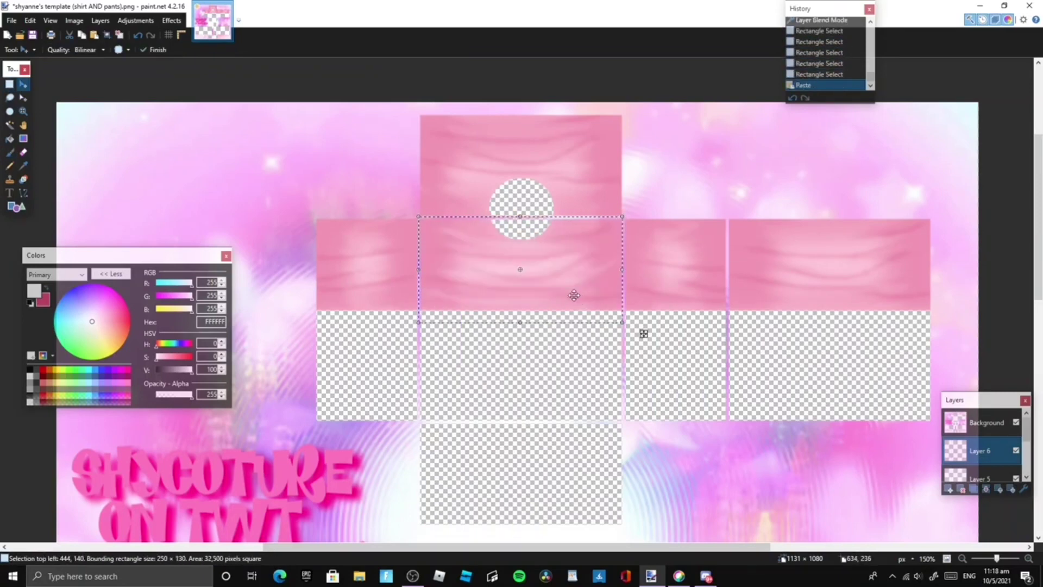
drag(574, 295, 574, 179)
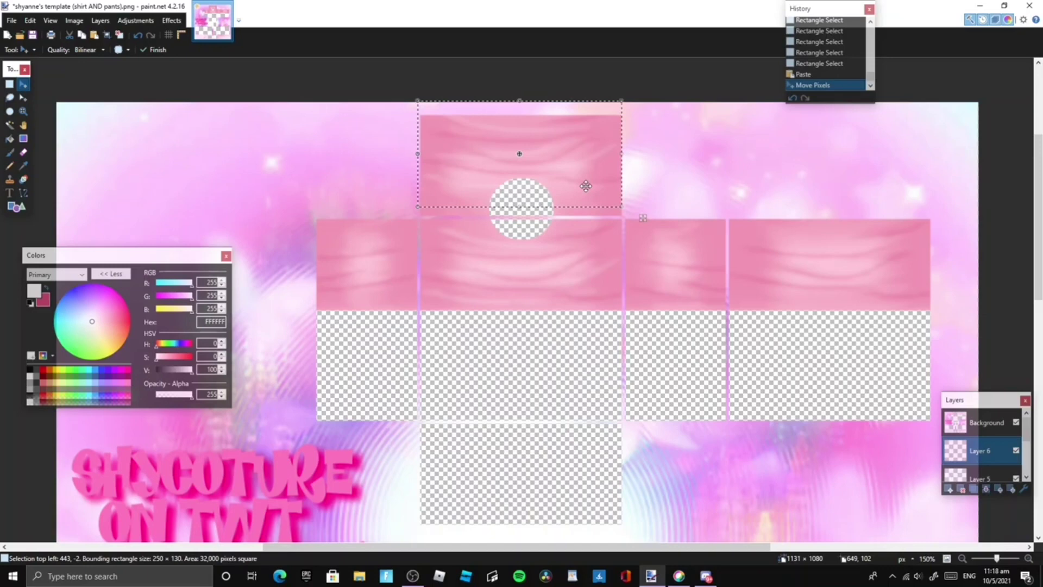
key(ctrl+v)
drag(390, 296, 894, 299)
key(ctrl+v)
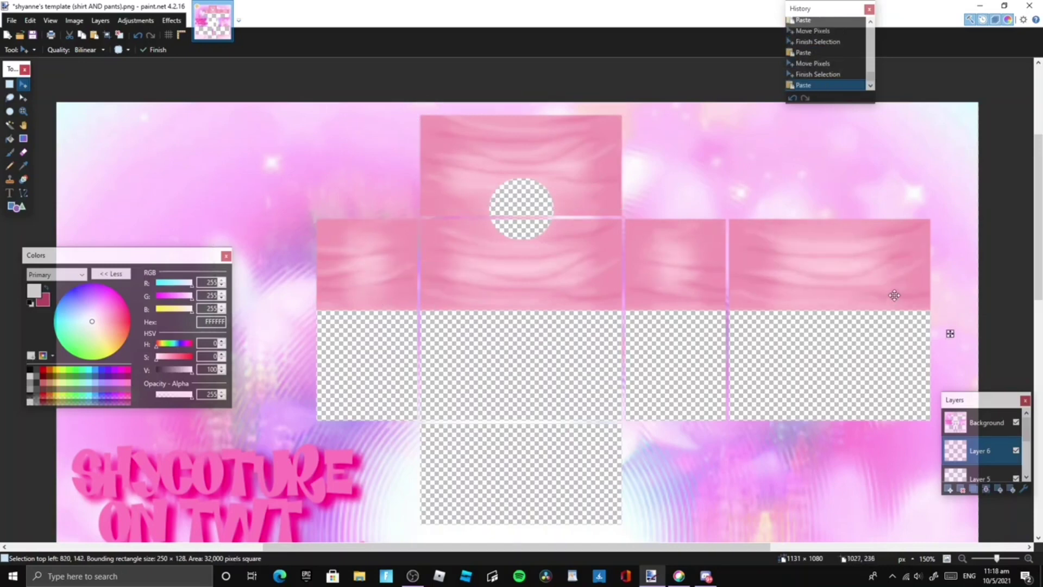
- Copy the left narrow panel's highlights onto the right narrow panel, fit the copy to 125 × 133 px, and deselect
click(9, 84)
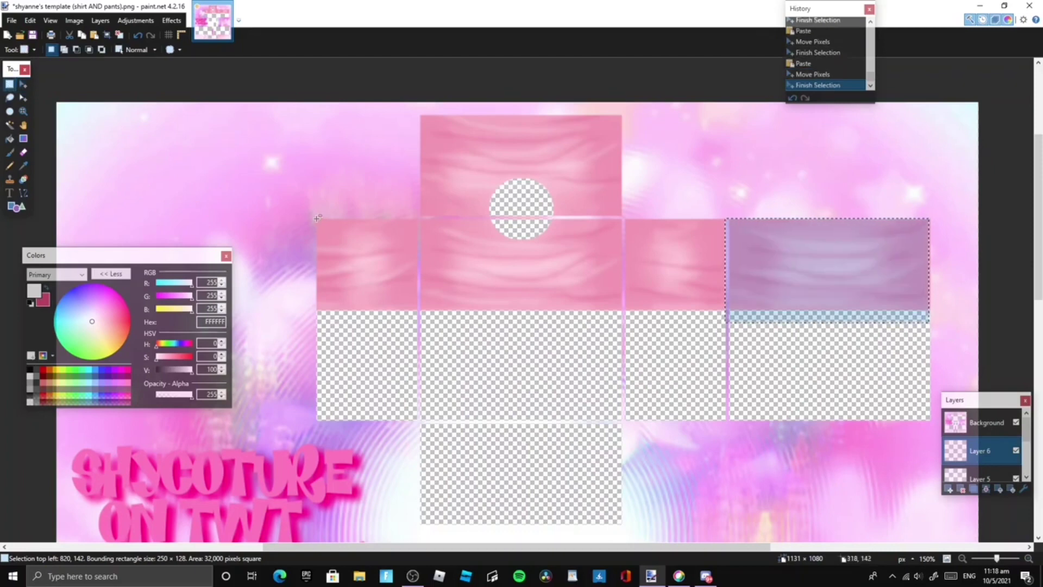
drag(317, 218, 420, 327)
key(ctrl+c)
key(ctrl+v)
mouse_move(391, 288)
mouse_down()
mouse_move(702, 292)
mouse_move(535, 271)
mouse_up()
drag(592, 294, 726, 274)
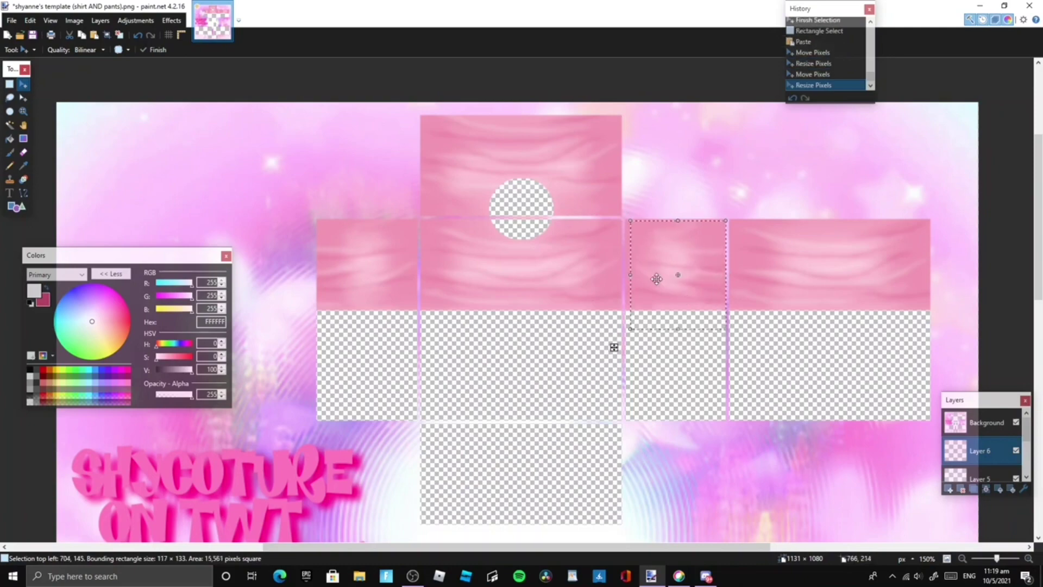
drag(626, 278, 626, 277)
drag(674, 290, 675, 292)
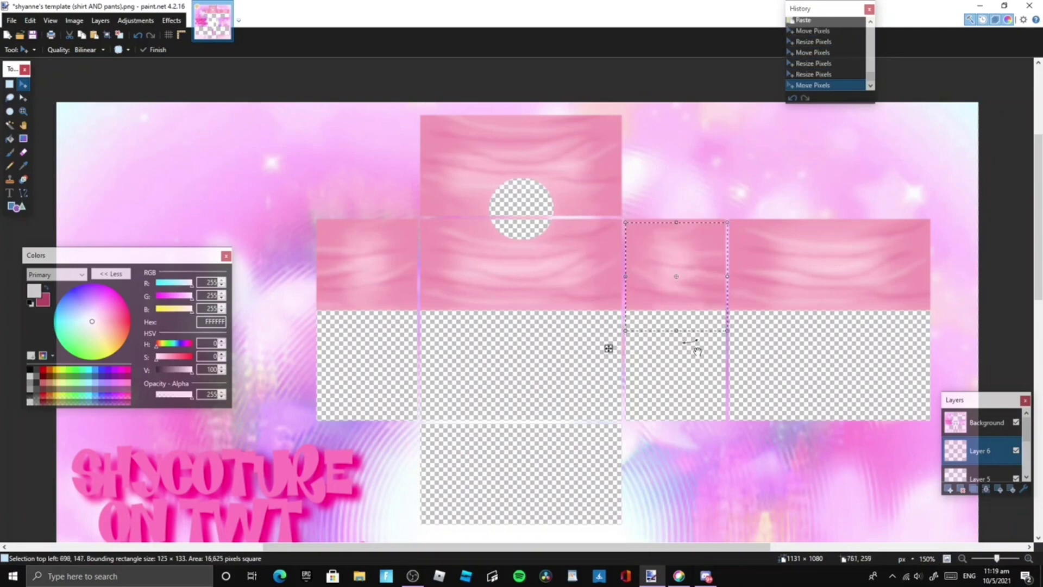
click(9, 85)
click(731, 360)
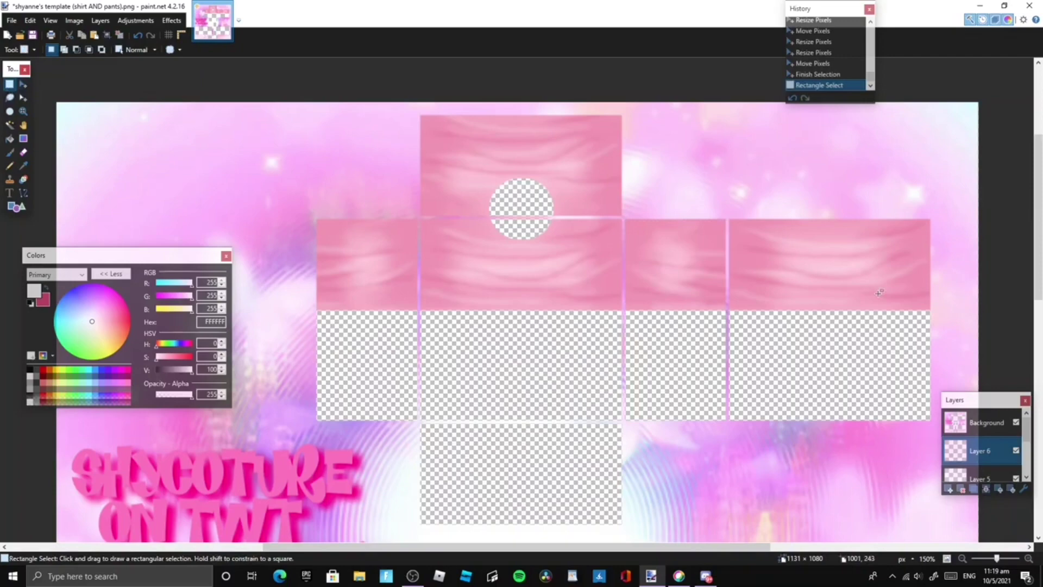
- Draw a dark pink (E04E7A) curve around the upper half of the neckline hole on a new layer with the Line/Curve tool
mouse_move(1039, 177)
mouse_down()
mouse_move(1040, 159)
mouse_move(1041, 196)
mouse_move(1039, 175)
mouse_up()
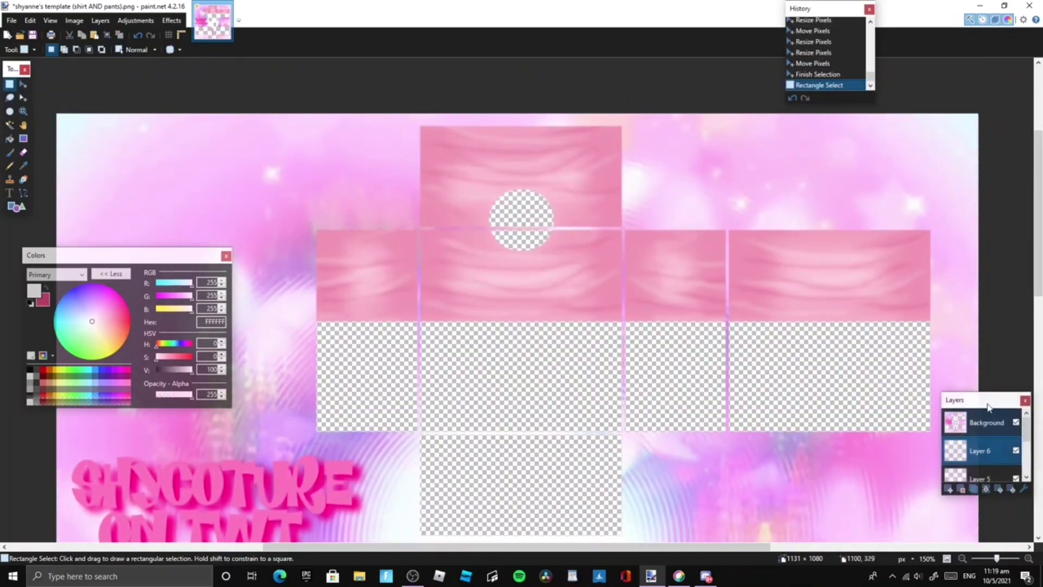
click(950, 490)
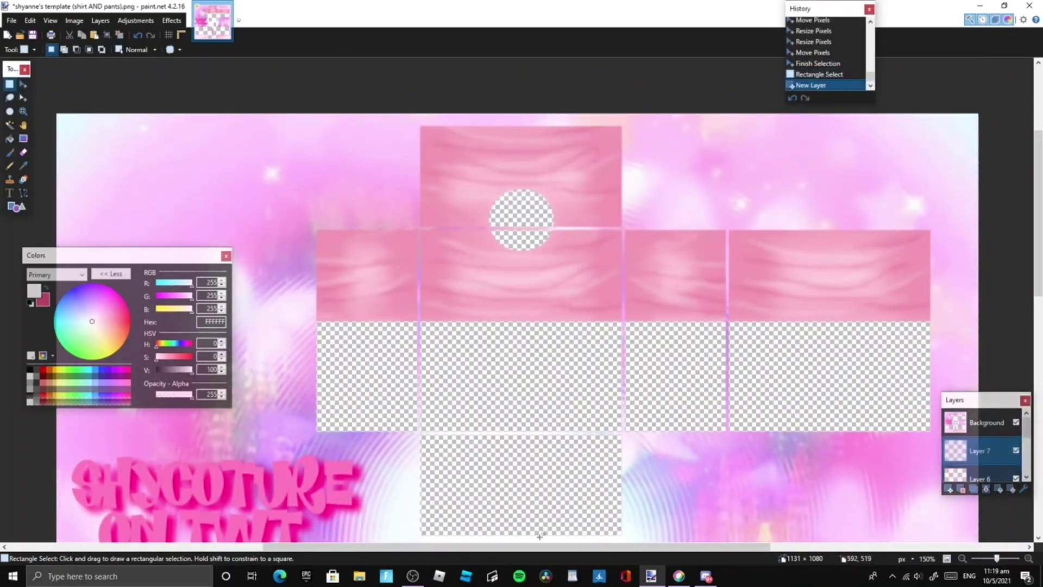
click(44, 287)
click(24, 193)
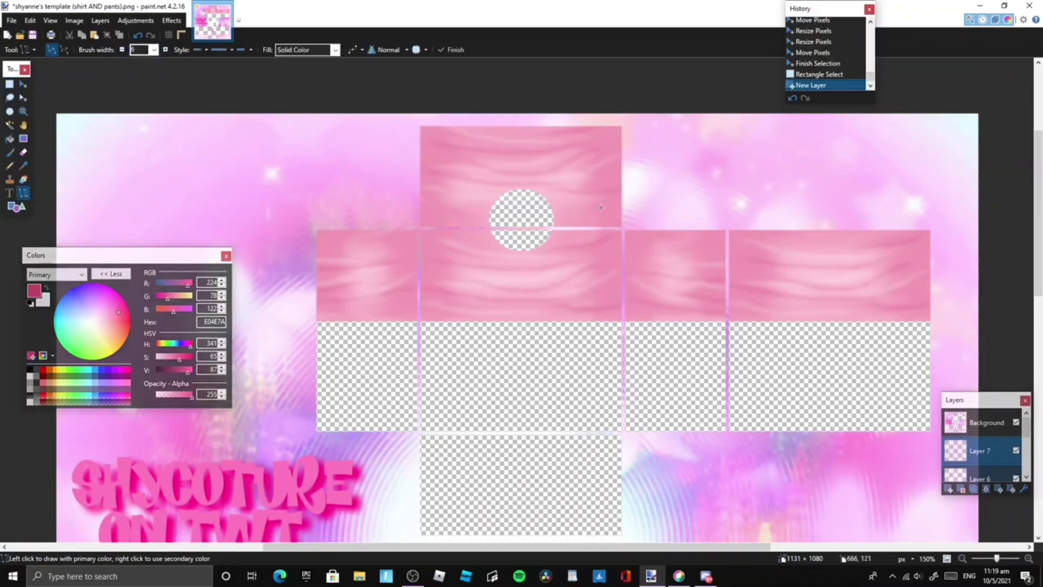
click(1030, 559)
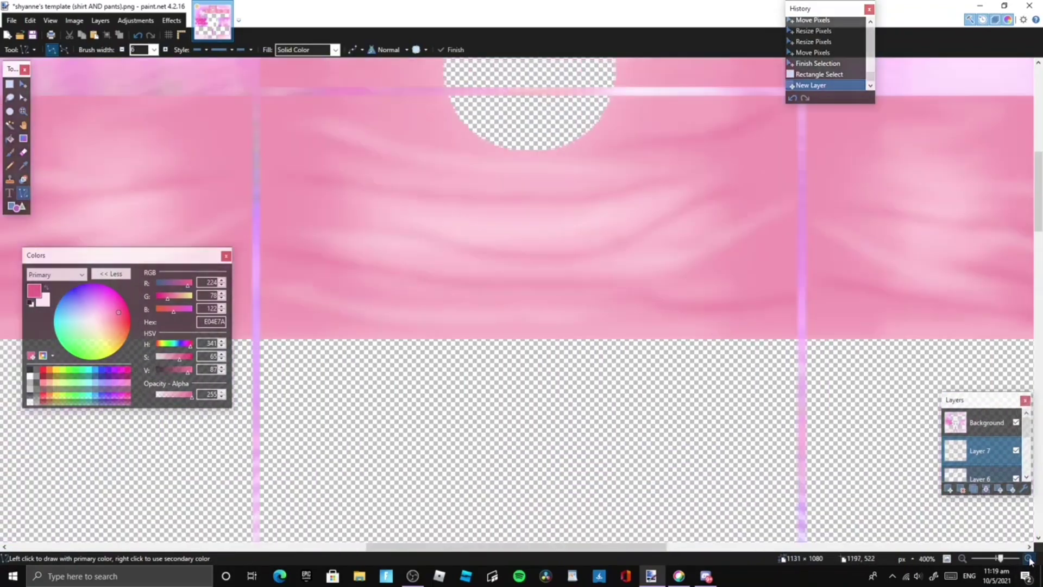
scroll(763, 283, up, 3)
scroll(763, 283, down, 1)
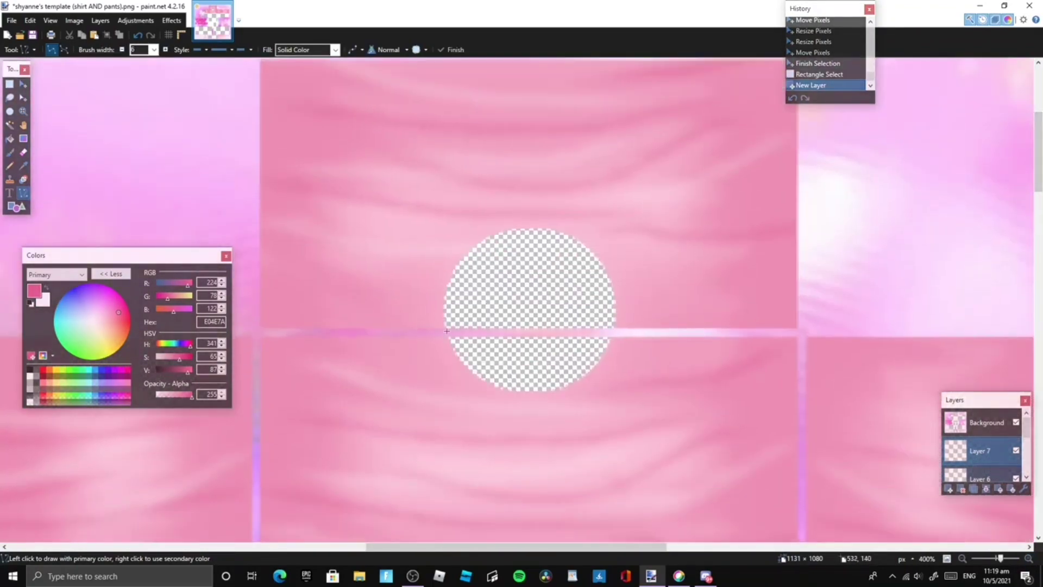
mouse_move(434, 327)
mouse_down()
mouse_move(629, 318)
mouse_move(630, 328)
mouse_up()
drag(500, 327, 455, 253)
drag(565, 328, 579, 227)
drag(458, 250, 465, 238)
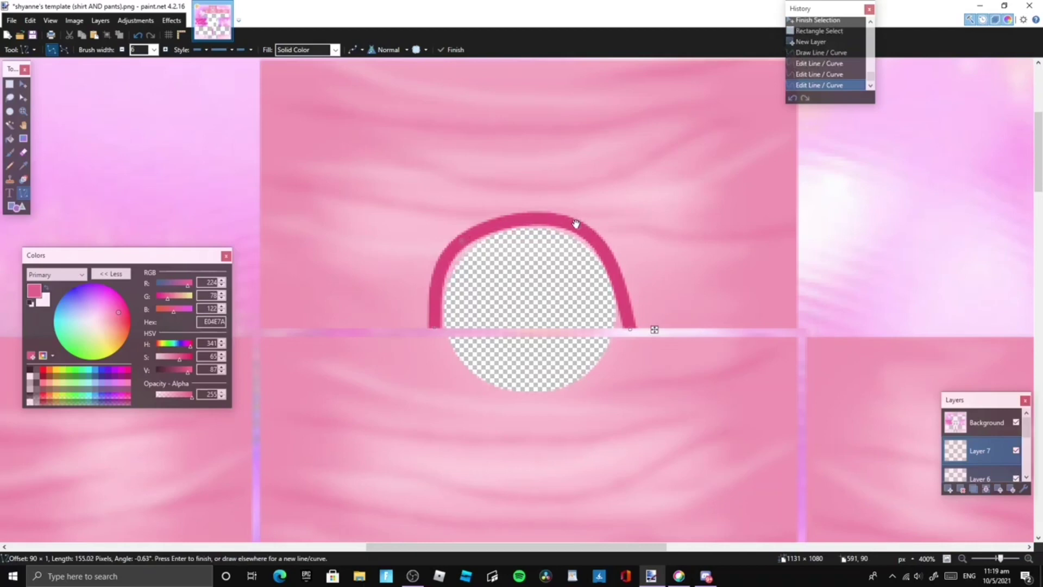
- Refine the neckline curve's bend points and left end so the arch follows the hole's upper edge evenly
drag(576, 224, 594, 237)
drag(464, 243, 465, 234)
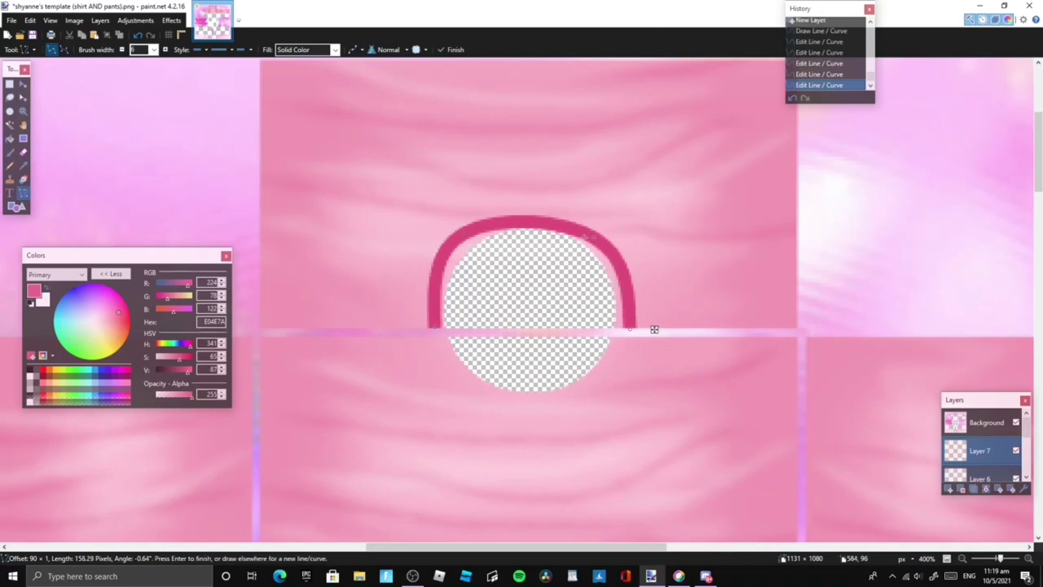
drag(587, 237, 592, 231)
drag(433, 328, 430, 332)
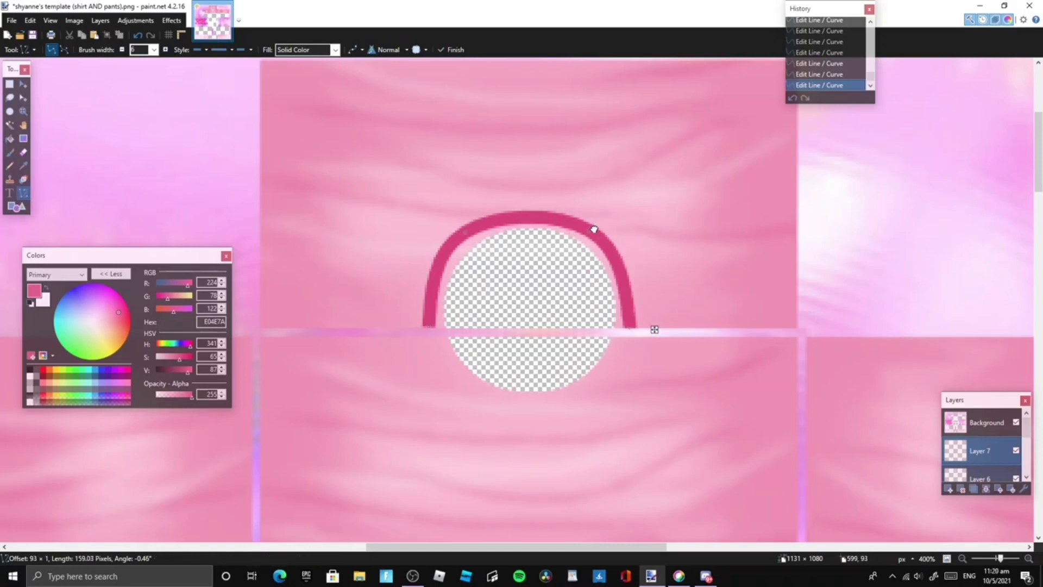
drag(466, 234, 473, 237)
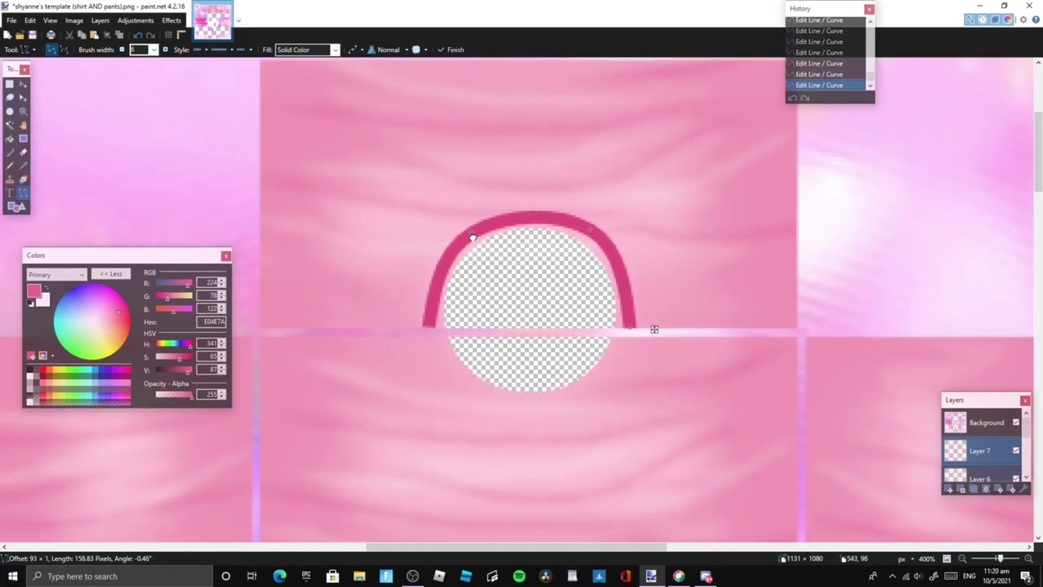
drag(429, 328, 429, 327)
drag(593, 235, 589, 236)
drag(473, 234, 476, 232)
drag(591, 239, 594, 231)
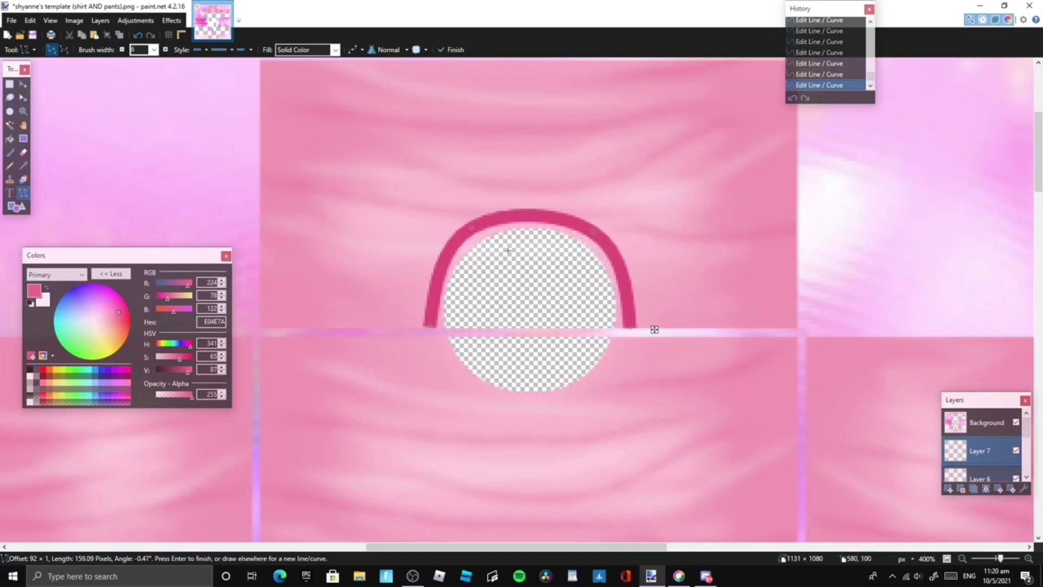
drag(431, 328, 439, 330)
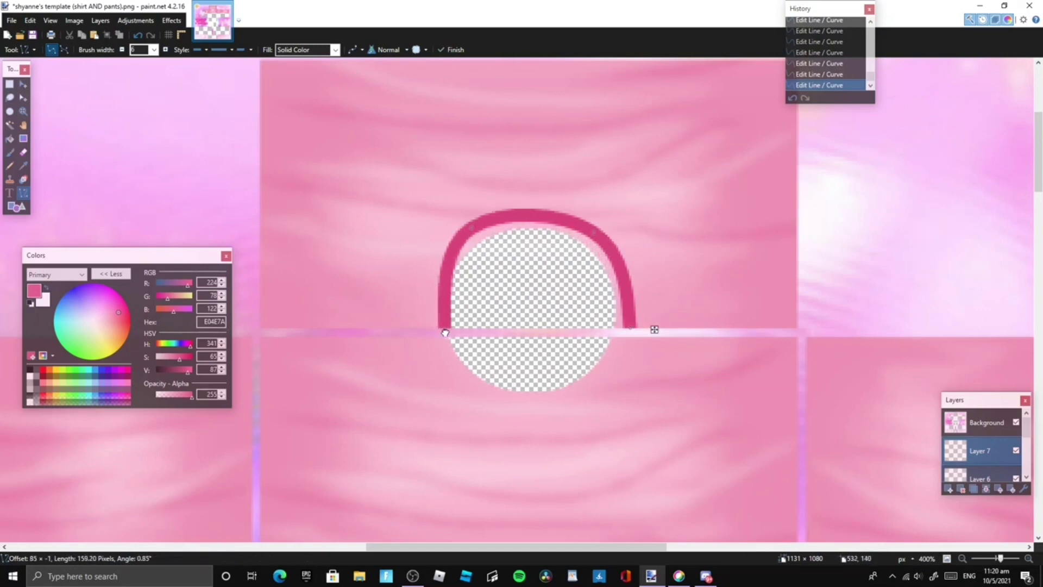
mouse_move(471, 228)
mouse_down()
mouse_move(460, 242)
mouse_move(466, 229)
mouse_up()
drag(440, 330, 429, 330)
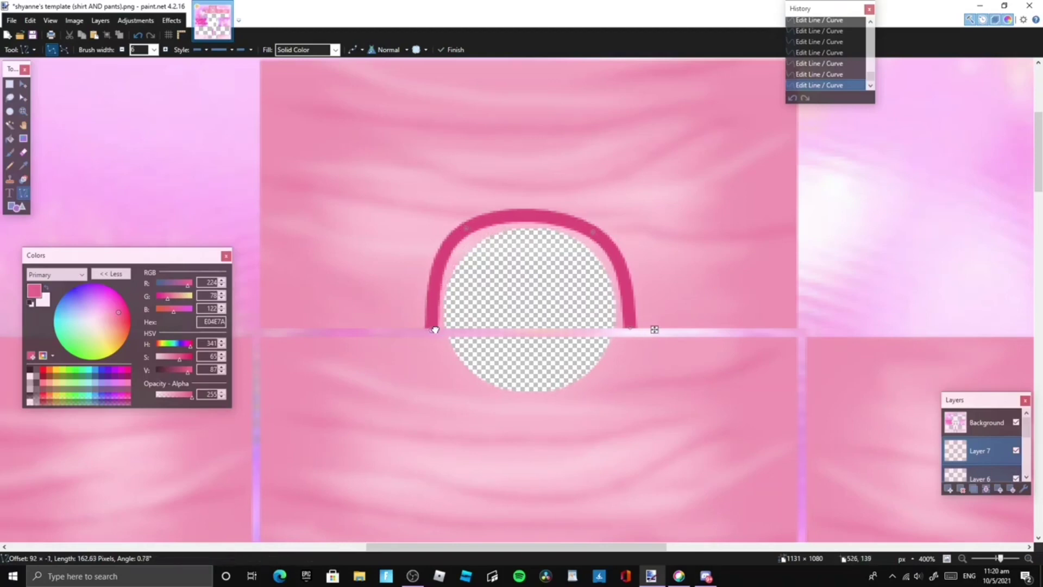
drag(467, 229, 471, 231)
drag(596, 235, 595, 233)
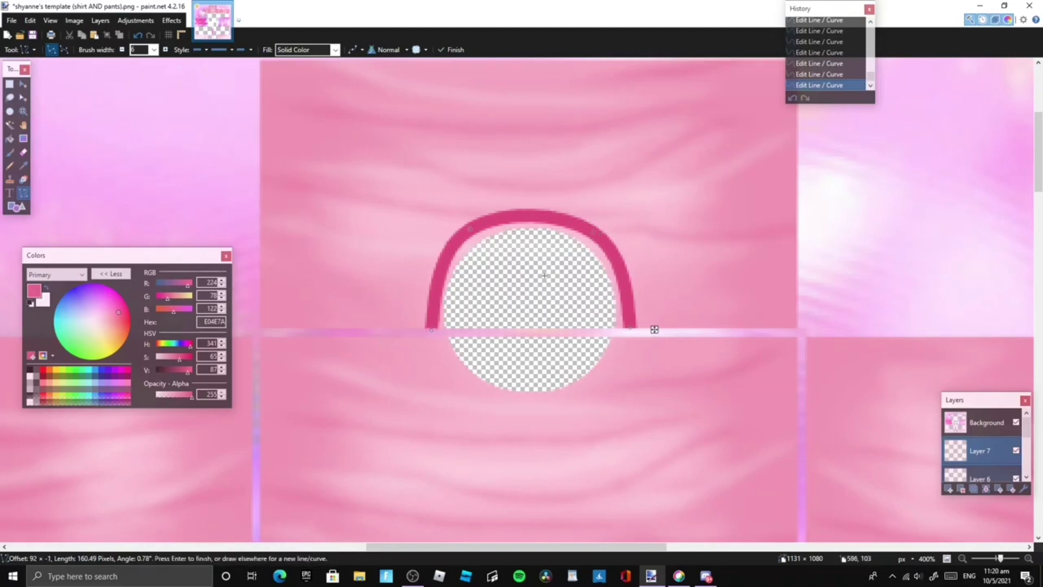
- Copy the pink arch, rotate it about 180°, fit it to 125 × 62 px around the hole's lower half, and deselect
click(9, 84)
drag(397, 174, 673, 329)
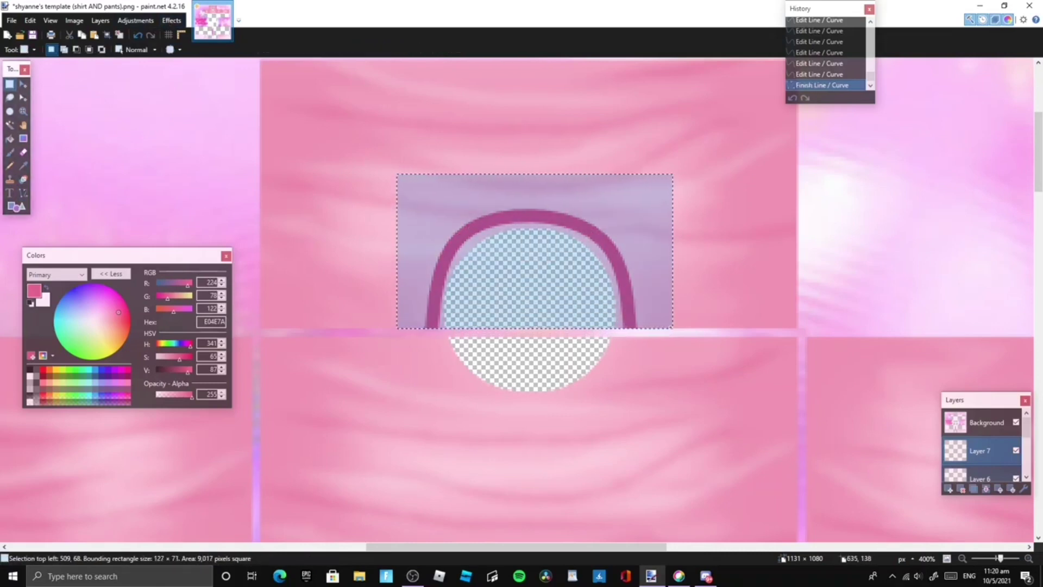
key(ctrl+v)
drag(683, 163, 382, 348)
drag(599, 233, 591, 394)
drag(533, 489, 537, 467)
drag(576, 425, 575, 394)
drag(666, 373, 666, 375)
drag(395, 375, 392, 375)
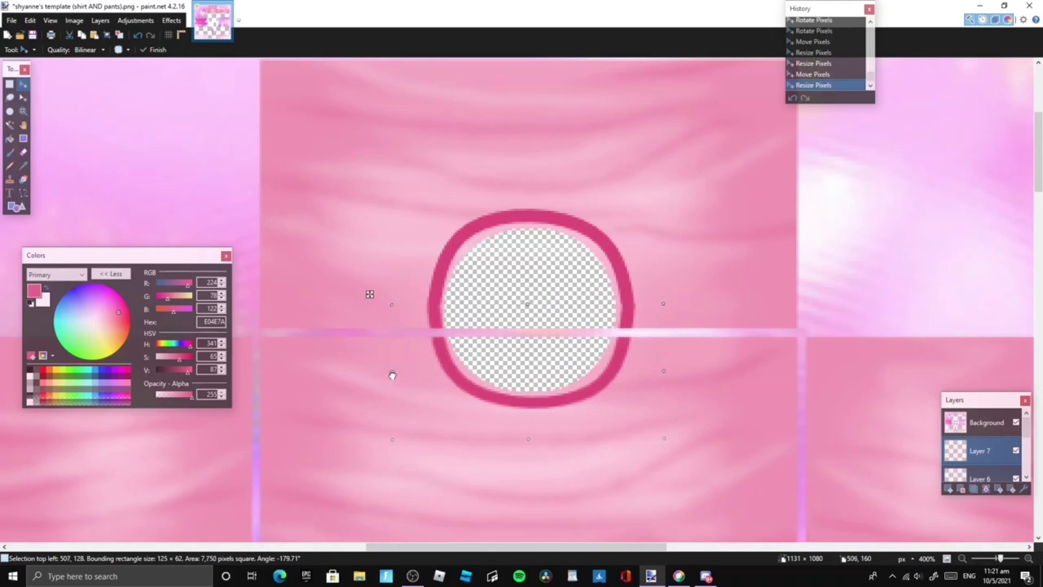
key(s)
key(ctrl+d)
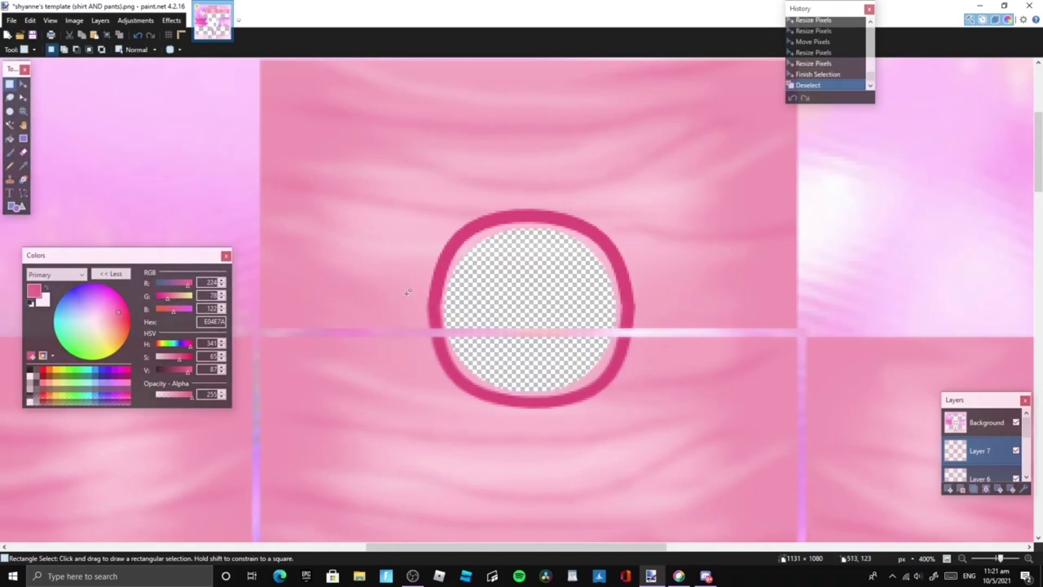
- Apply a Gaussian Blur to the dark pink ring around the neckline
click(172, 22)
mouse_move(207, 77)
click(318, 102)
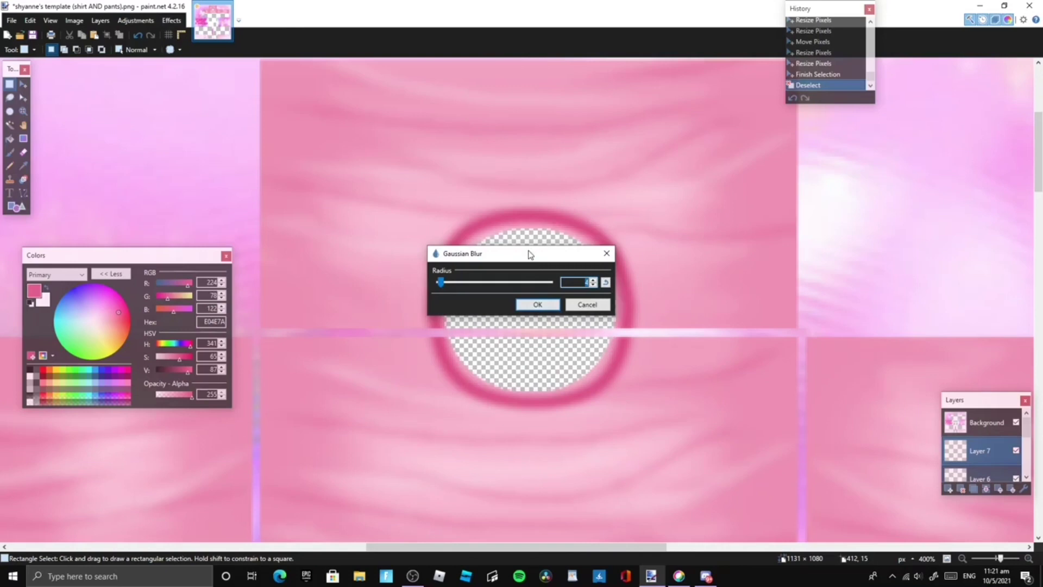
drag(530, 254, 440, 396)
click(448, 446)
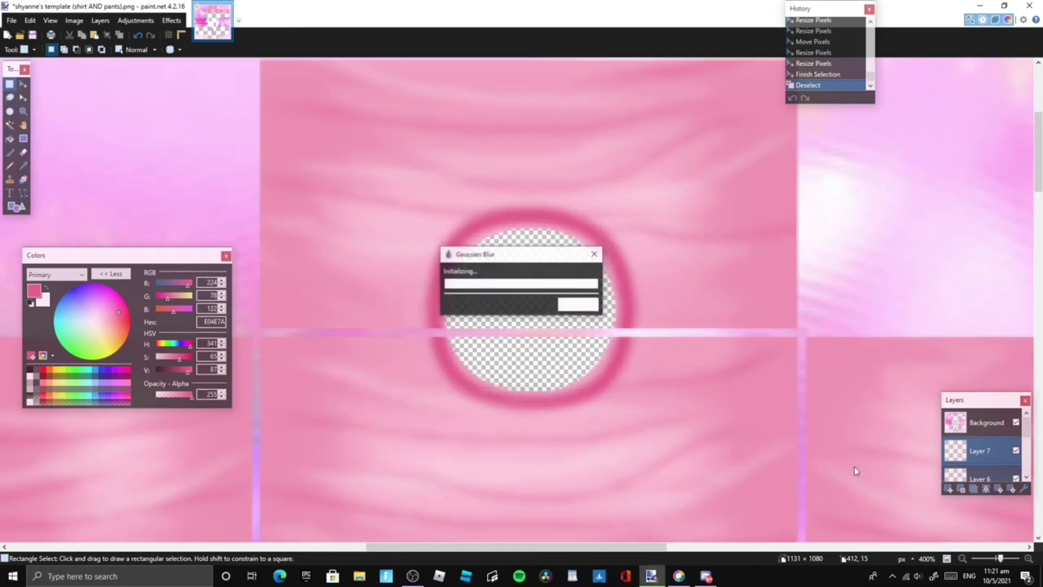
- Lower the opacity of the neckline ring's Layer 7 to 83
double_click(981, 451)
drag(566, 223, 813, 249)
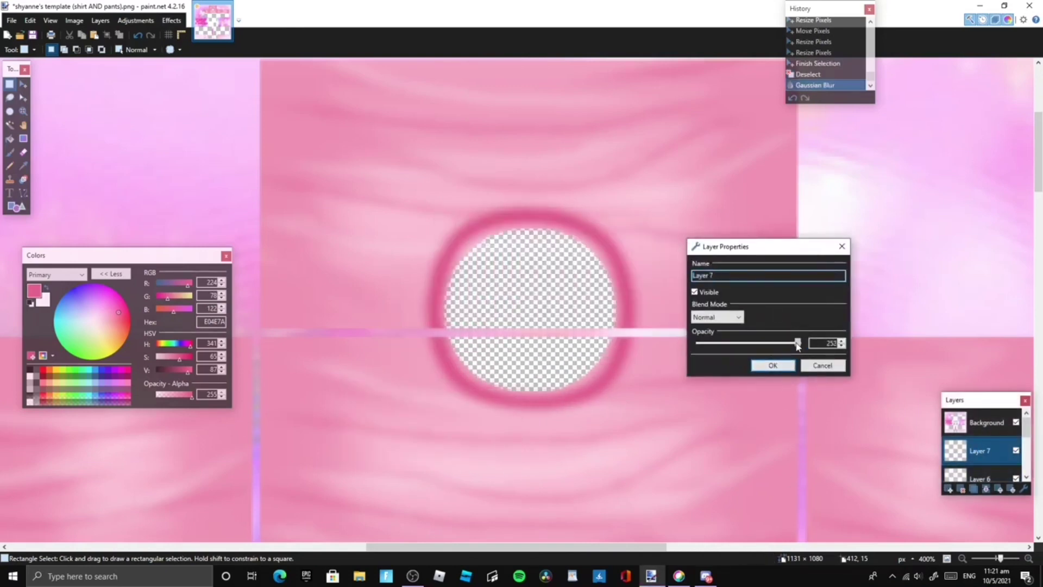
drag(798, 344, 734, 373)
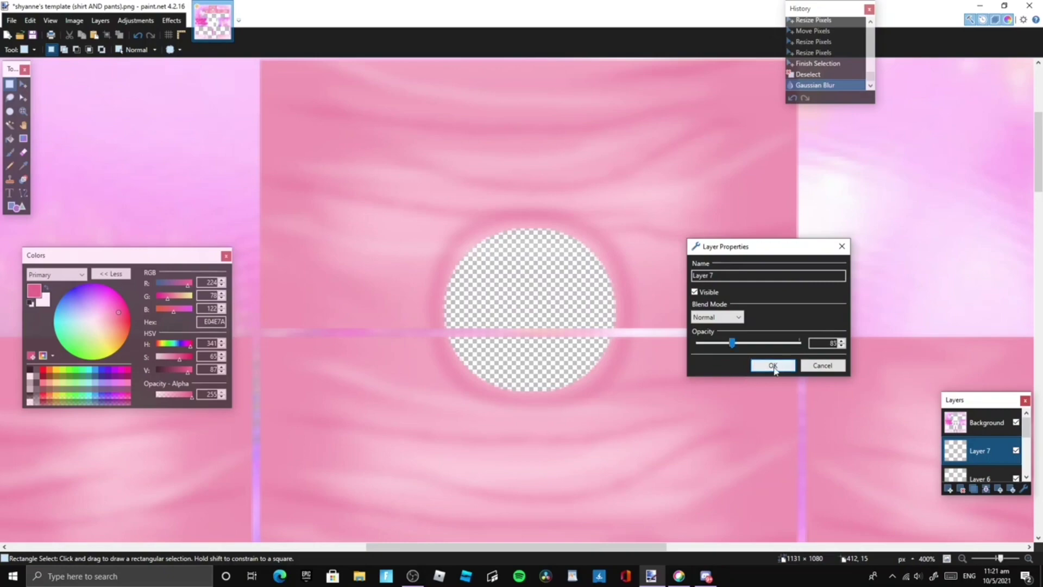
click(774, 365)
- Adjust the opacity of the white highlights on Layer 6 in its layer properties
drag(1000, 558, 996, 560)
scroll(993, 434, down, 2)
click(993, 432)
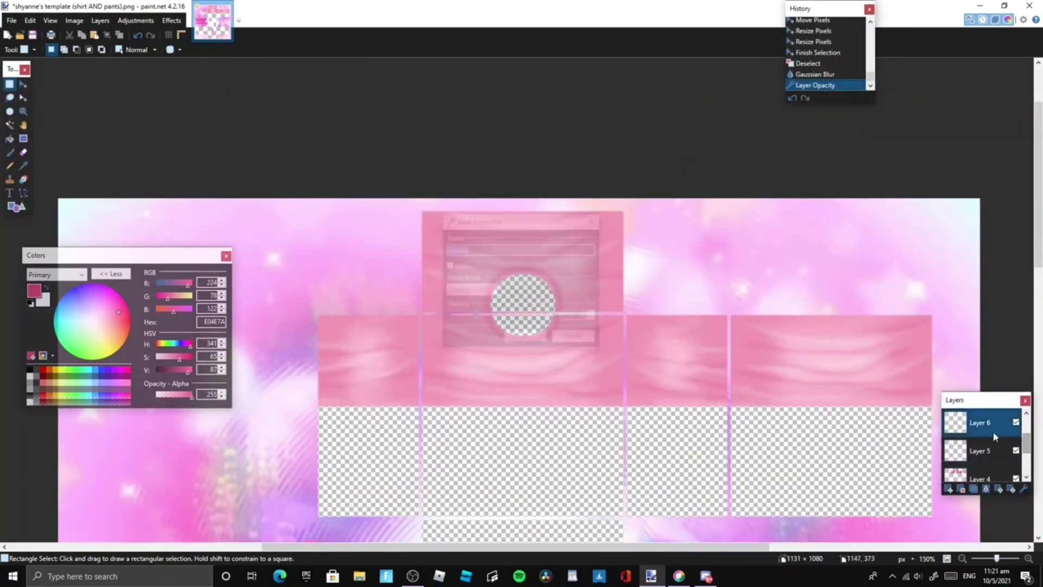
mouse_move(685, 316)
mouse_down()
mouse_move(652, 323)
mouse_move(682, 335)
mouse_up()
click(723, 336)
- Lower Layer 5's opacity to about 74 in its layer properties
double_click(981, 450)
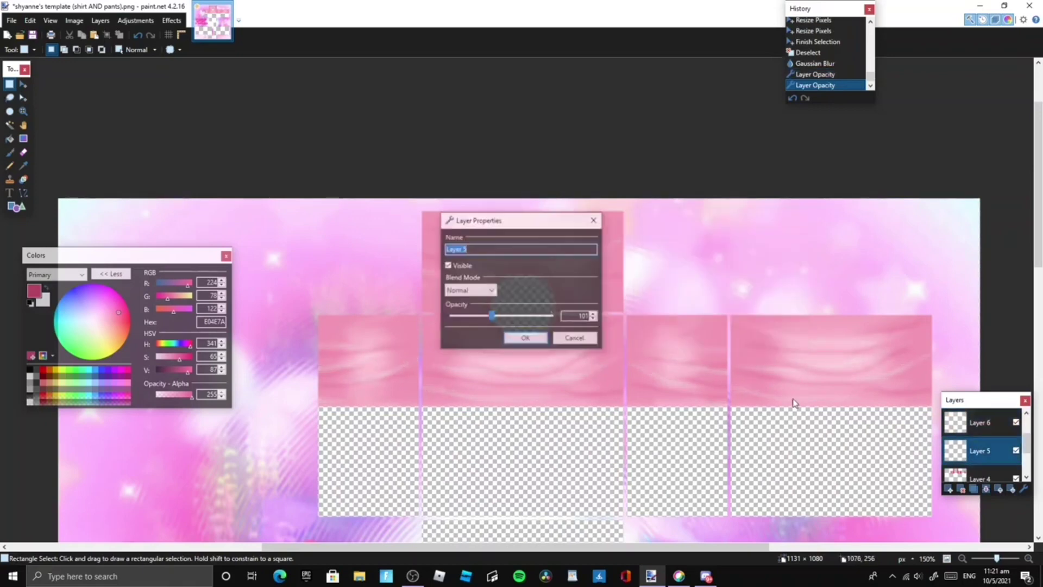
drag(545, 224, 784, 182)
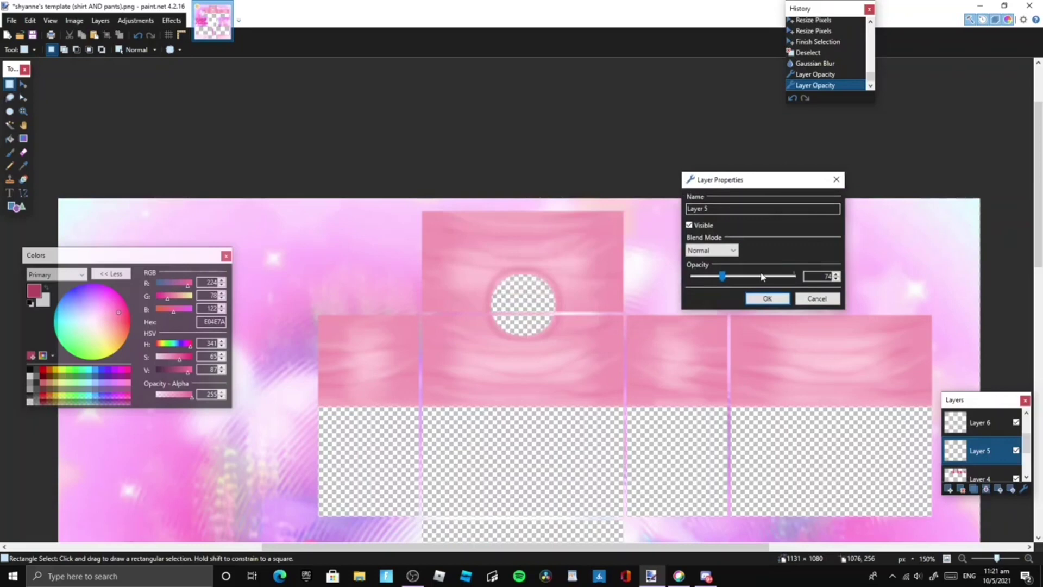
click(753, 299)
- Lower the opacity of the neckline ring's Layer 7 to 77
scroll(1026, 435, up, 2)
double_click(978, 433)
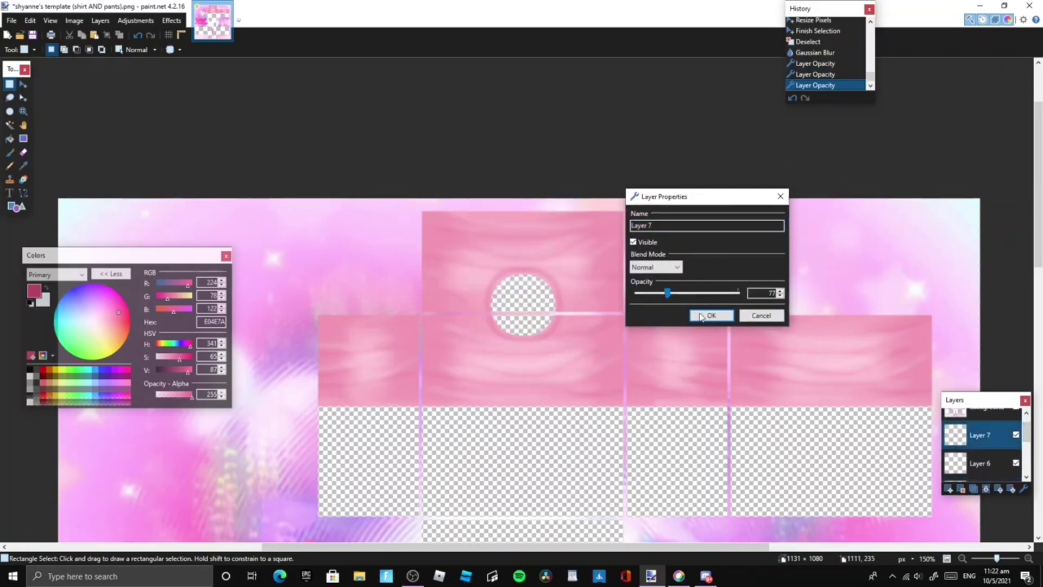
click(710, 315)
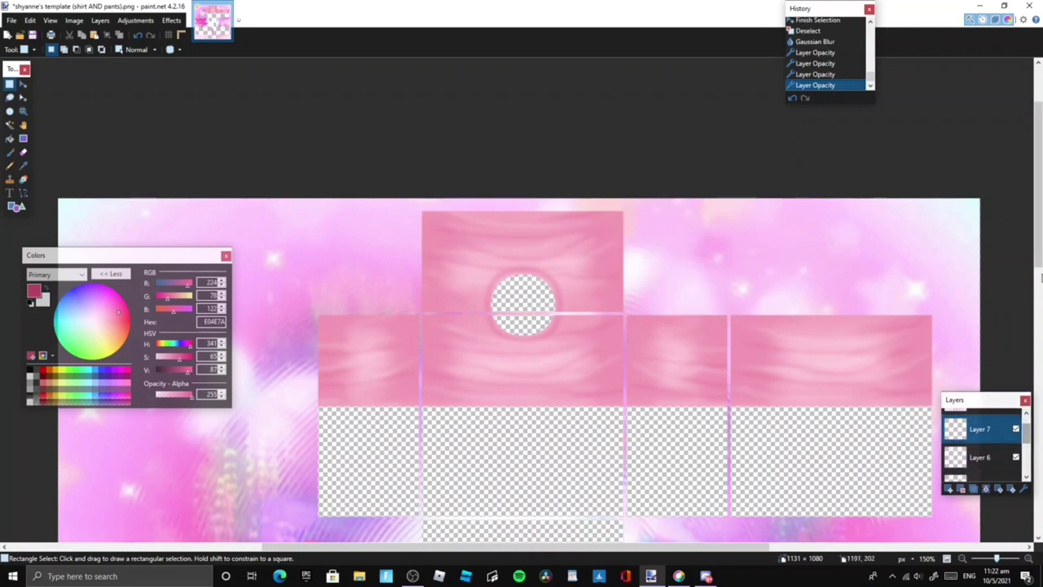
- Readjust the opacity of Layer 5 while checking the highlights across the torso panels
drag(1038, 239, 1038, 276)
drag(1027, 438, 1028, 443)
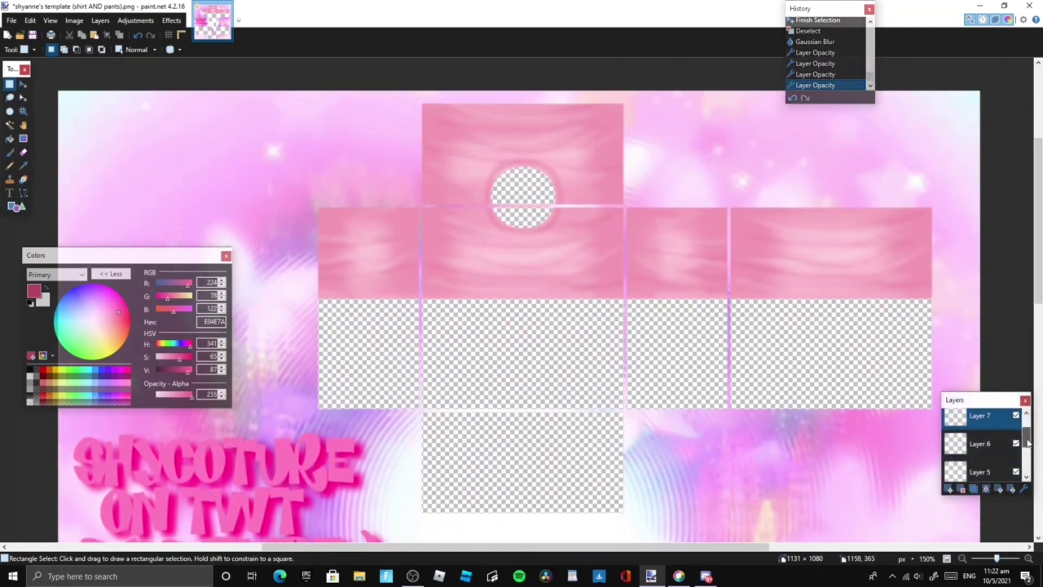
double_click(978, 471)
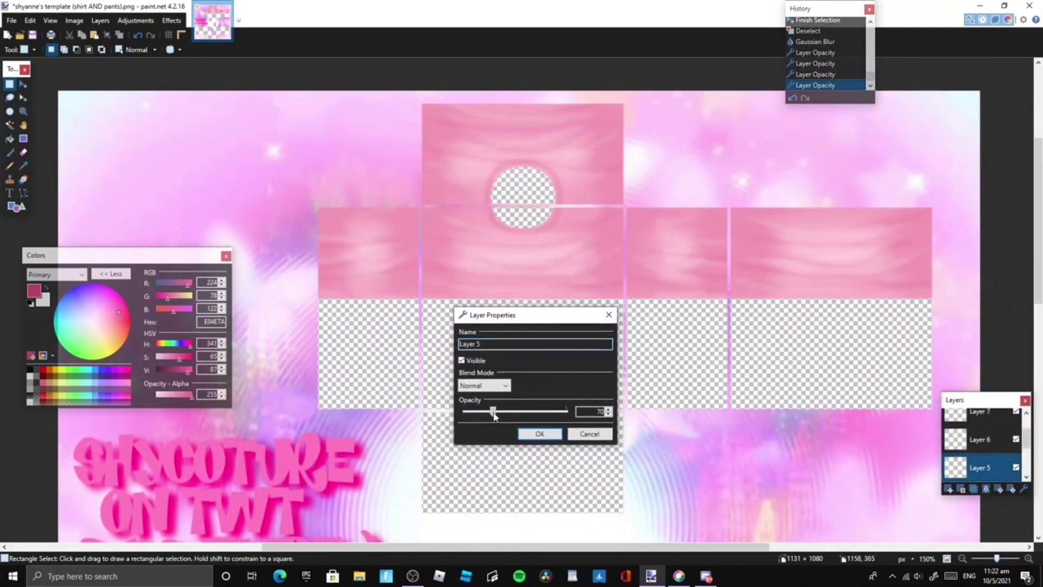
click(538, 435)
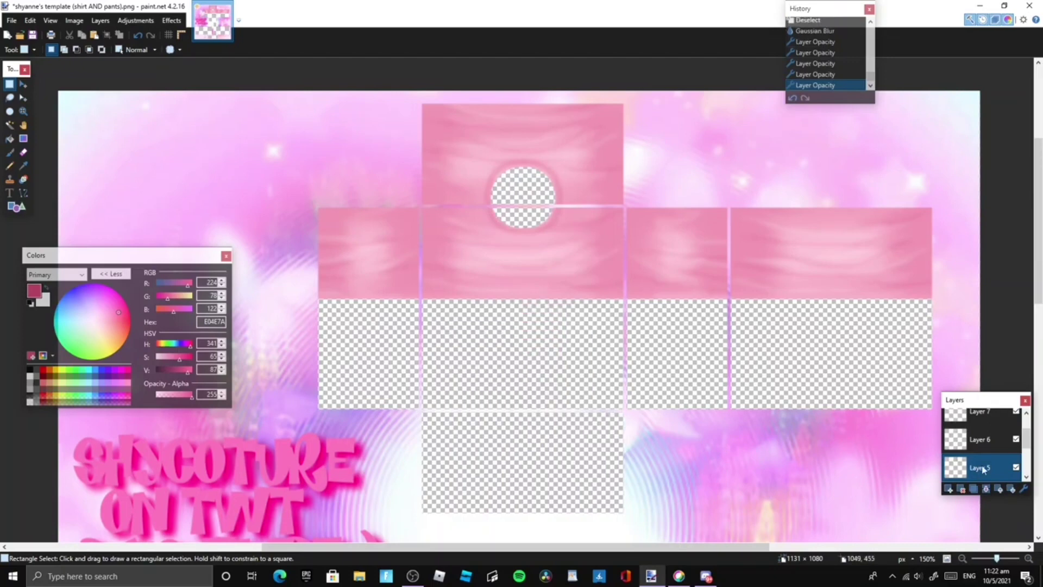
- Fine-tune the opacity of Layer 6, keeping its Overlay blend mode
double_click(978, 439)
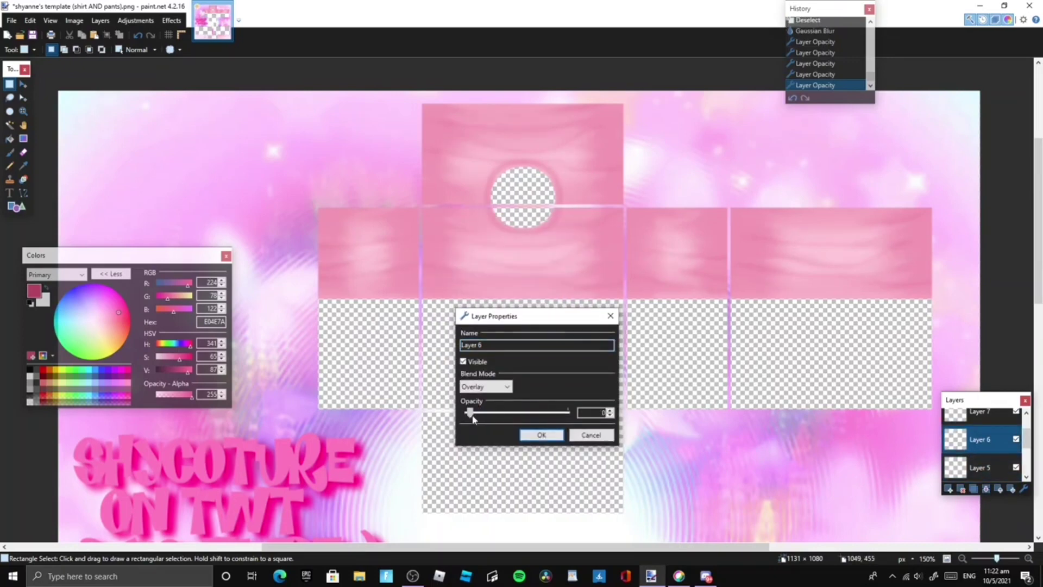
mouse_move(473, 419)
mouse_down()
mouse_move(511, 420)
mouse_move(479, 427)
mouse_up()
click(542, 435)
- Adjust the opacity of the fold shading on Layer 4 in its layer properties
scroll(983, 445, down, 2)
click(991, 459)
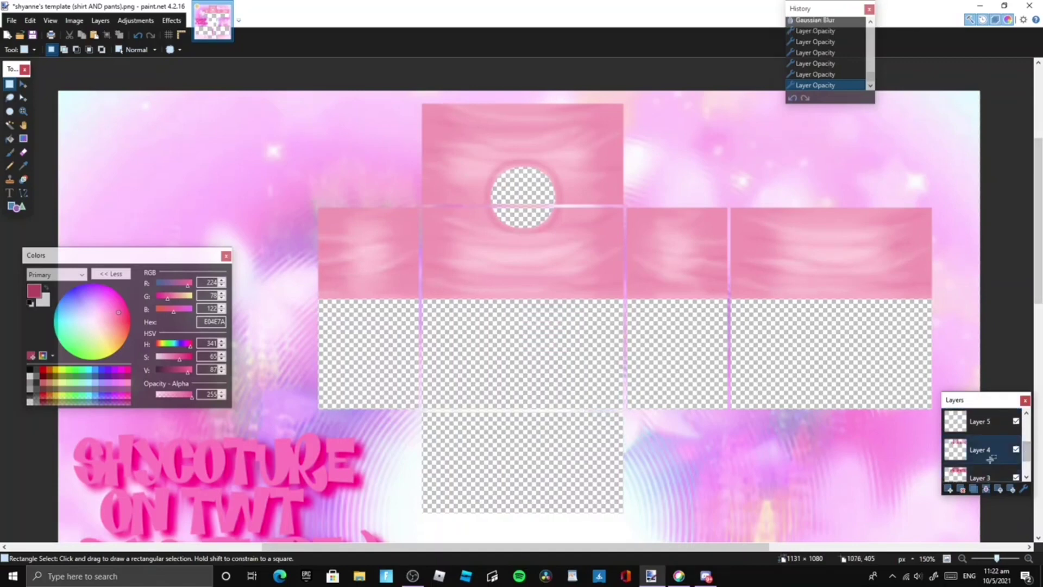
double_click(990, 459)
drag(525, 220, 525, 345)
drag(469, 440, 450, 449)
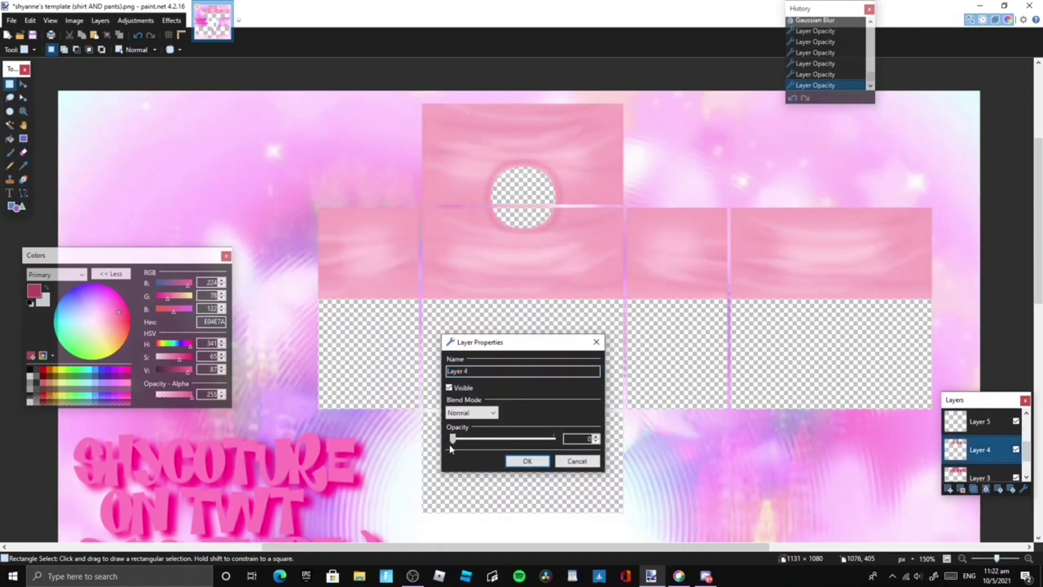
click(534, 464)
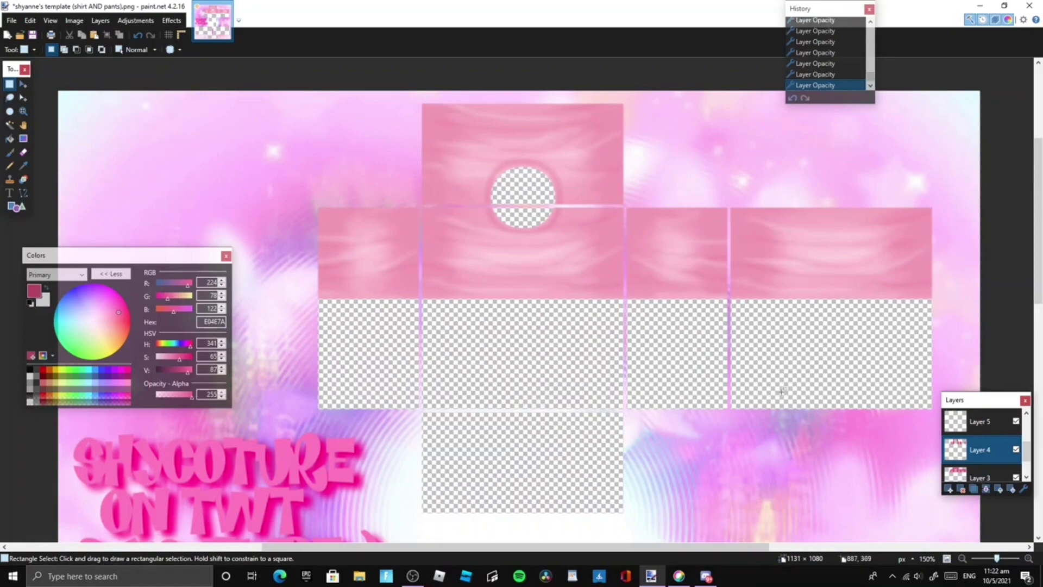
- Add a new layer directly above Layer 7 for the arm panels
scroll(1021, 288, down, 7)
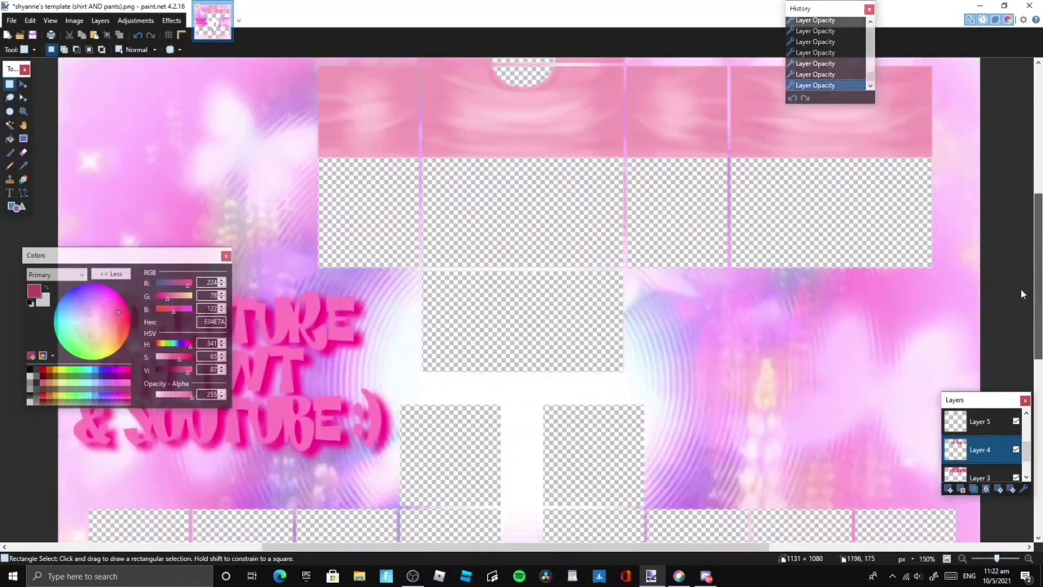
drag(591, 548, 495, 544)
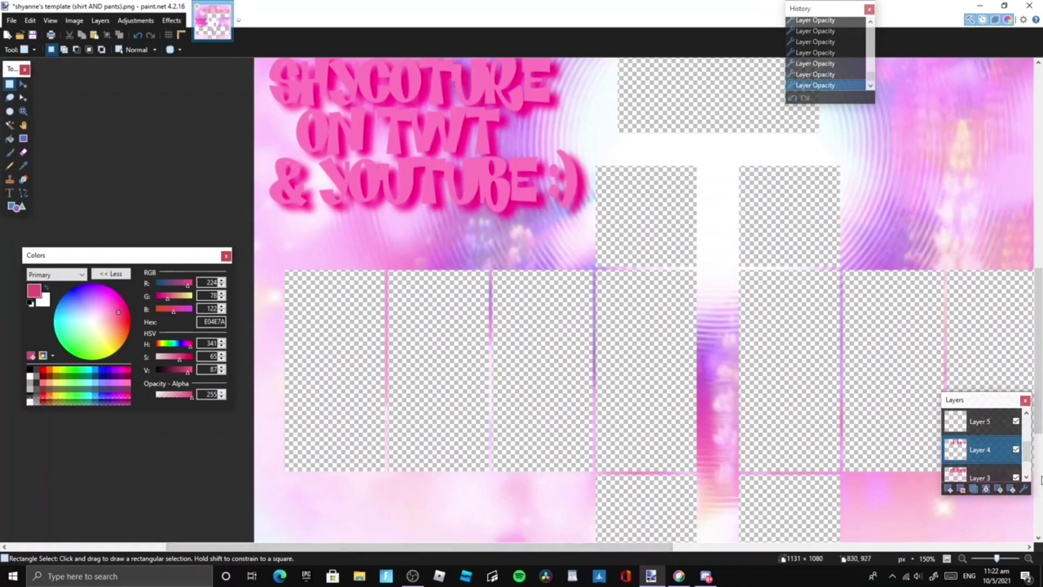
drag(1026, 451, 1027, 426)
click(985, 450)
click(948, 490)
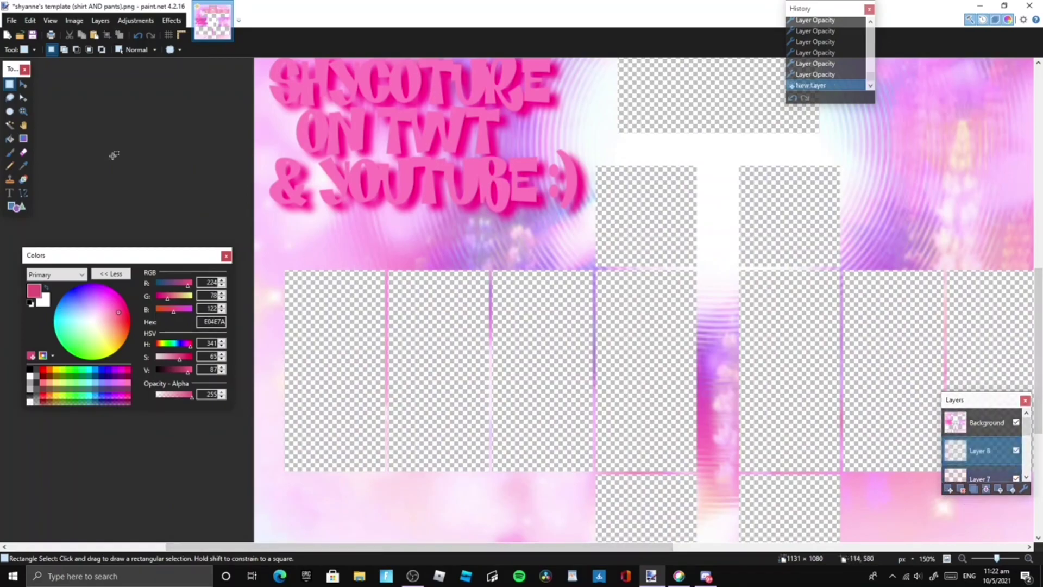
drag(281, 144, 707, 299)
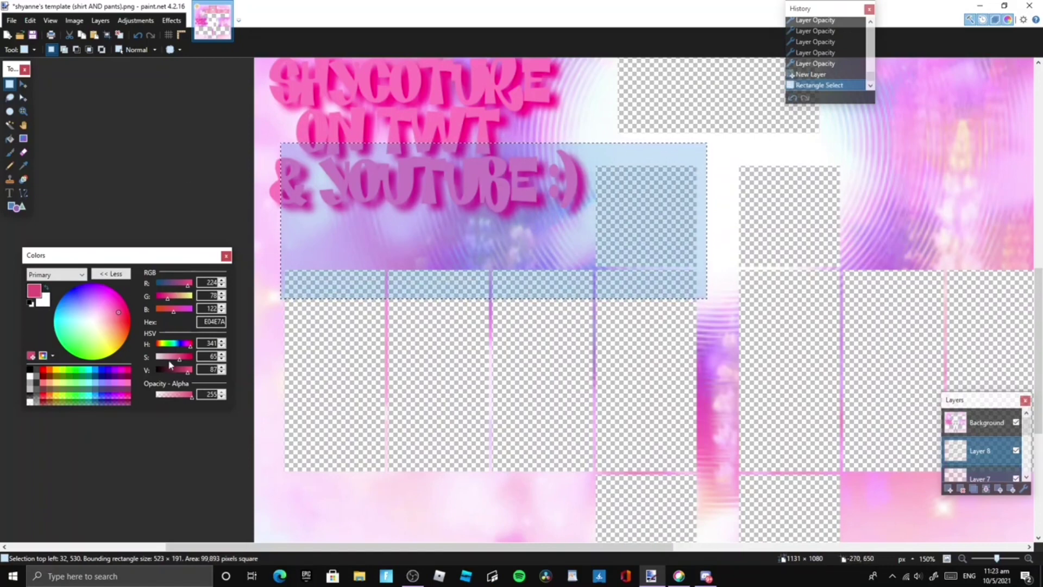
click(316, 176)
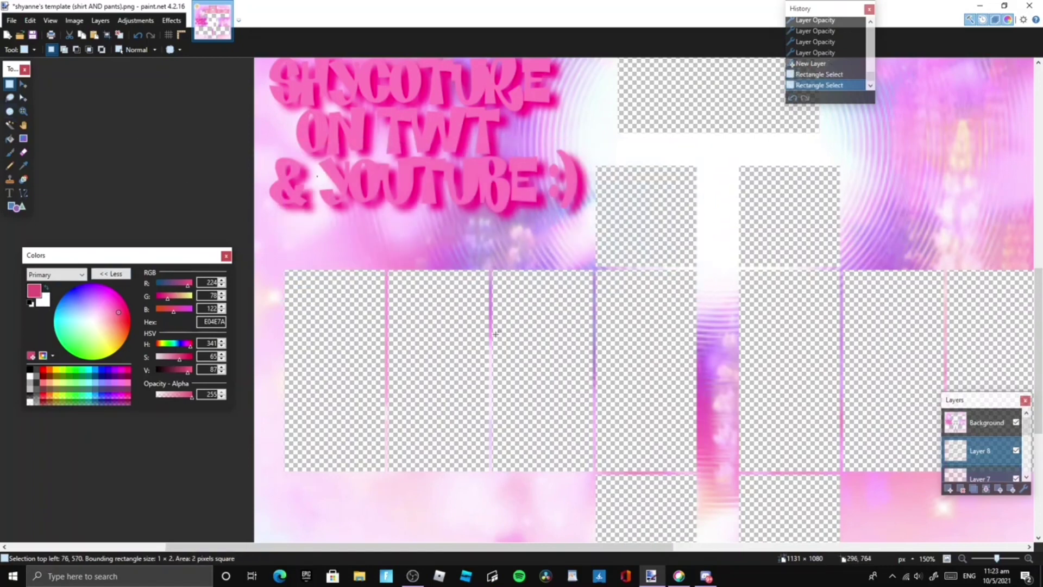
- Sample the light pink base colour FFC9D9 from Layer 2 as the primary colour
drag(1026, 430, 1035, 475)
click(989, 471)
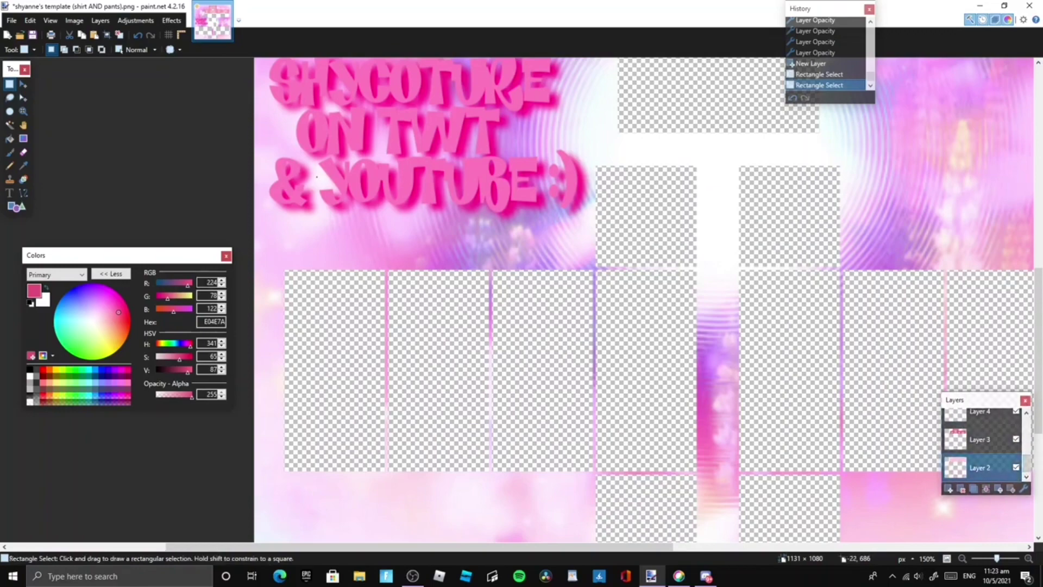
click(46, 288)
click(22, 167)
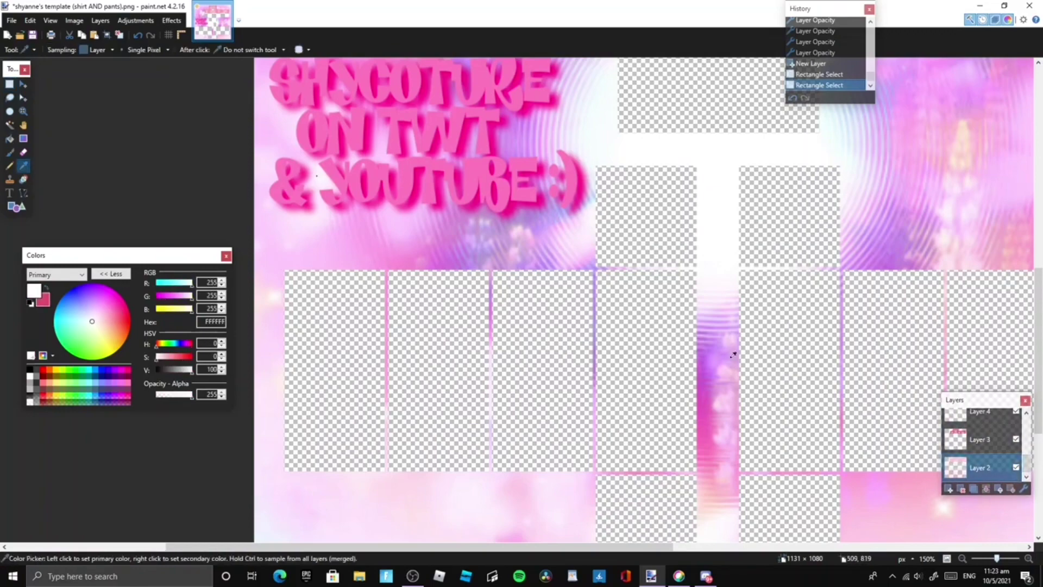
drag(1039, 390, 1041, 367)
click(723, 224)
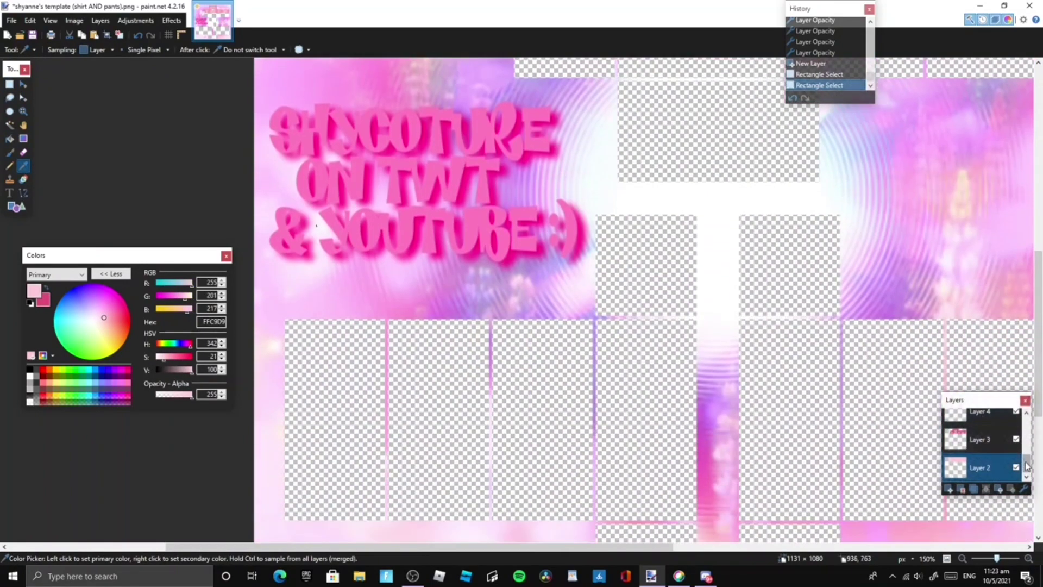
- On Layer 8, select an area of about 538 × 202 px over the lower-left arm panels' upper part and fill it with light pink
drag(1027, 463, 1027, 422)
click(1001, 445)
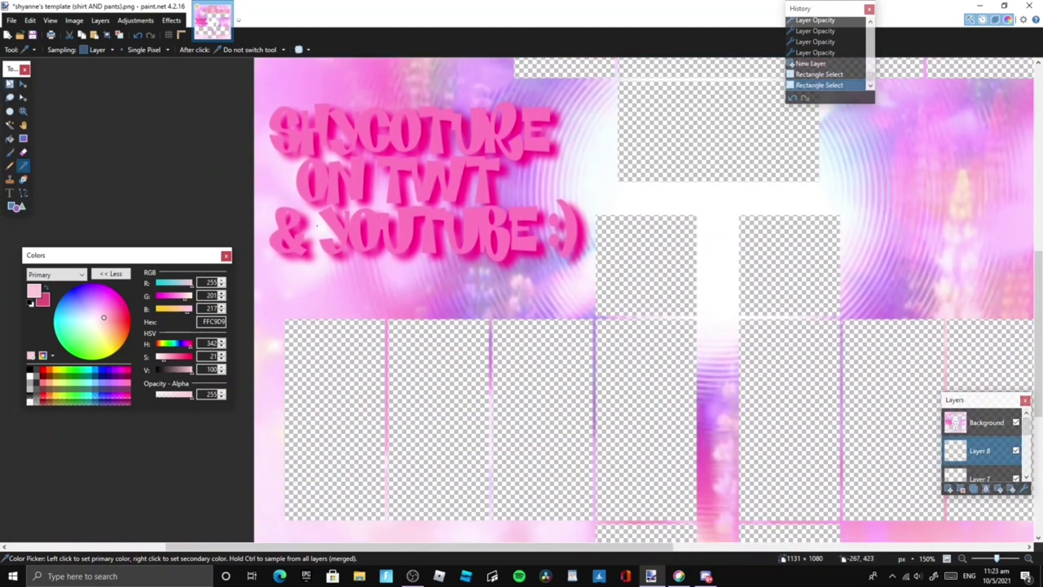
key(s)
drag(267, 199, 706, 363)
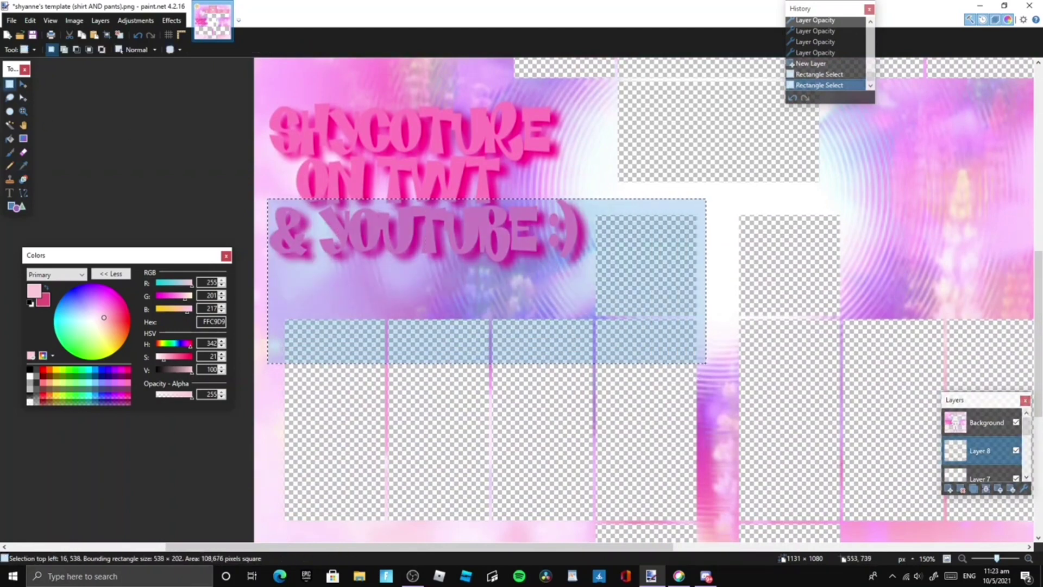
key(f)
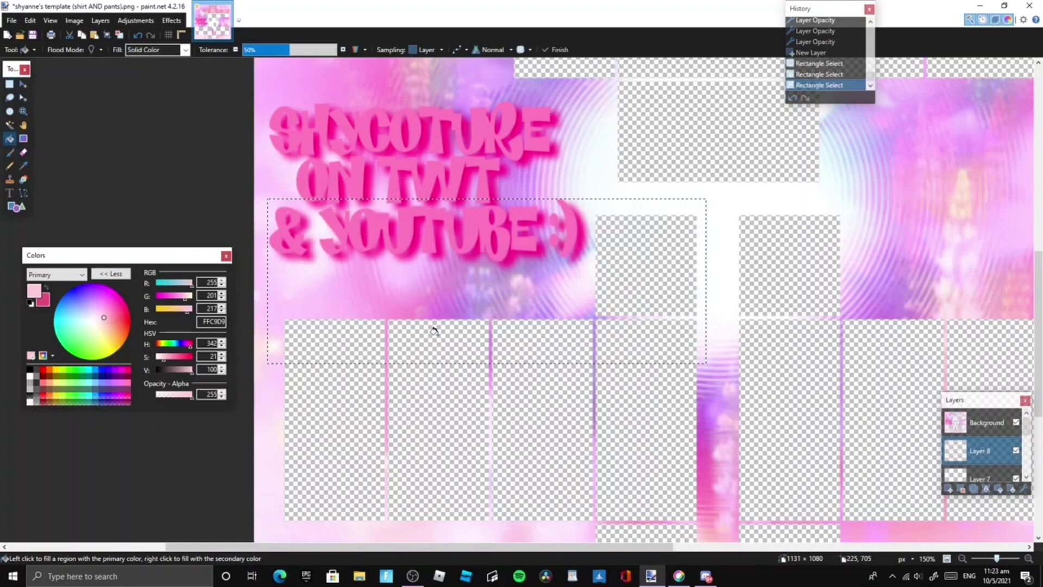
click(448, 345)
- Make dark pink E04E7A the primary colour and set the paintbrush width to 15 for the arm panel
click(12, 126)
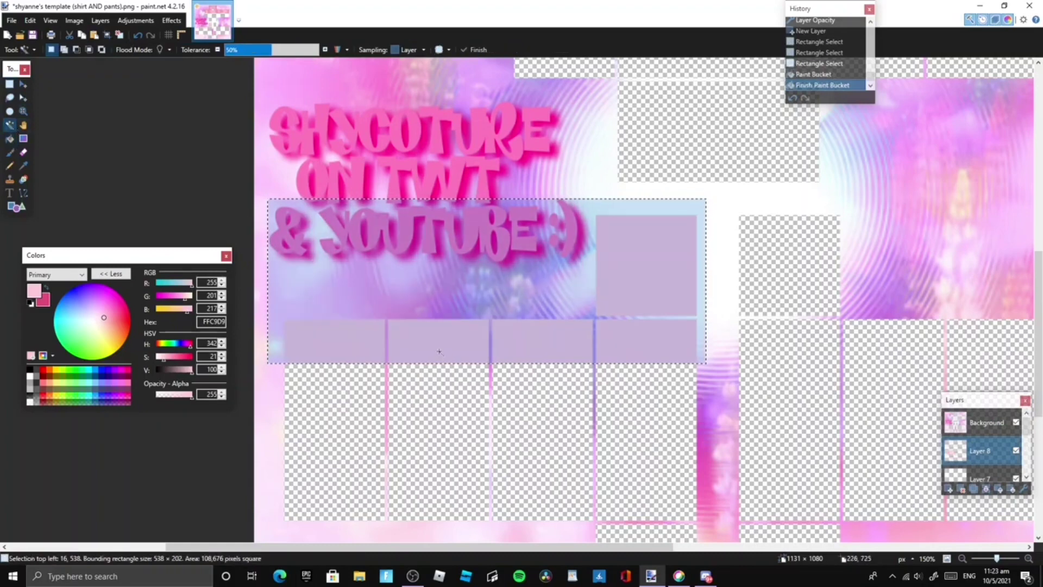
key(x)
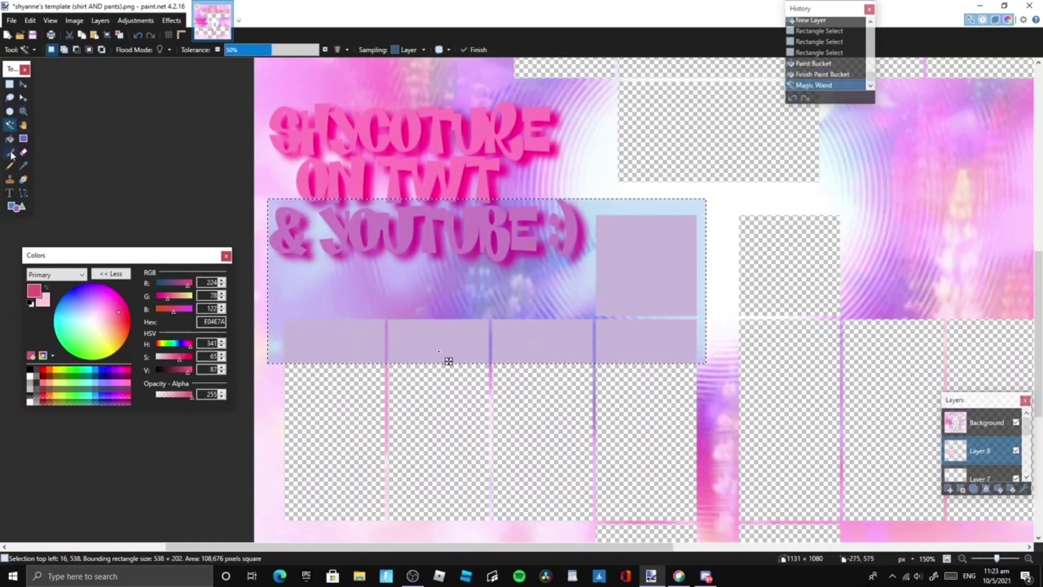
key(b)
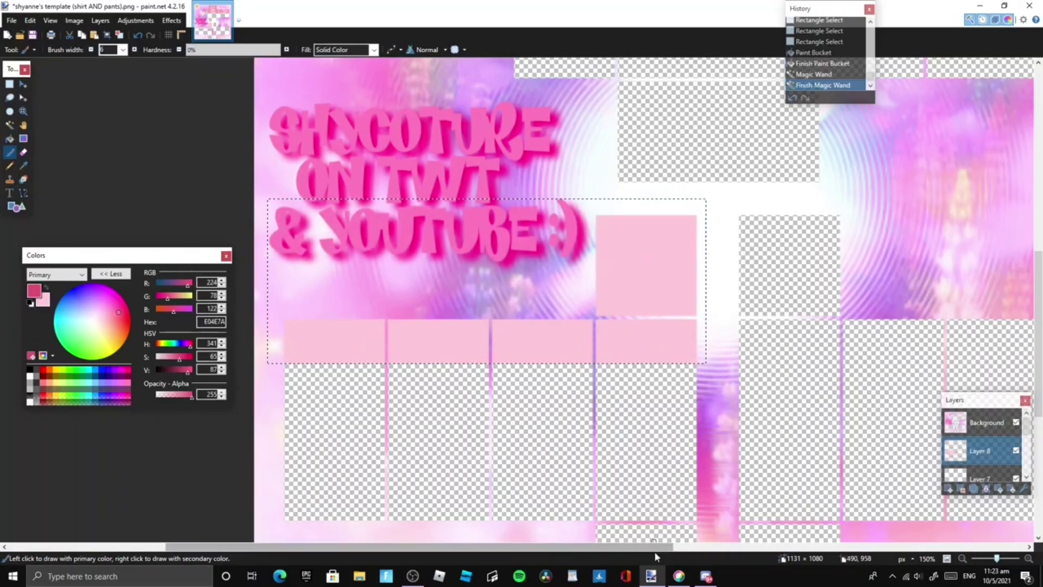
drag(657, 546, 740, 546)
click(1028, 560)
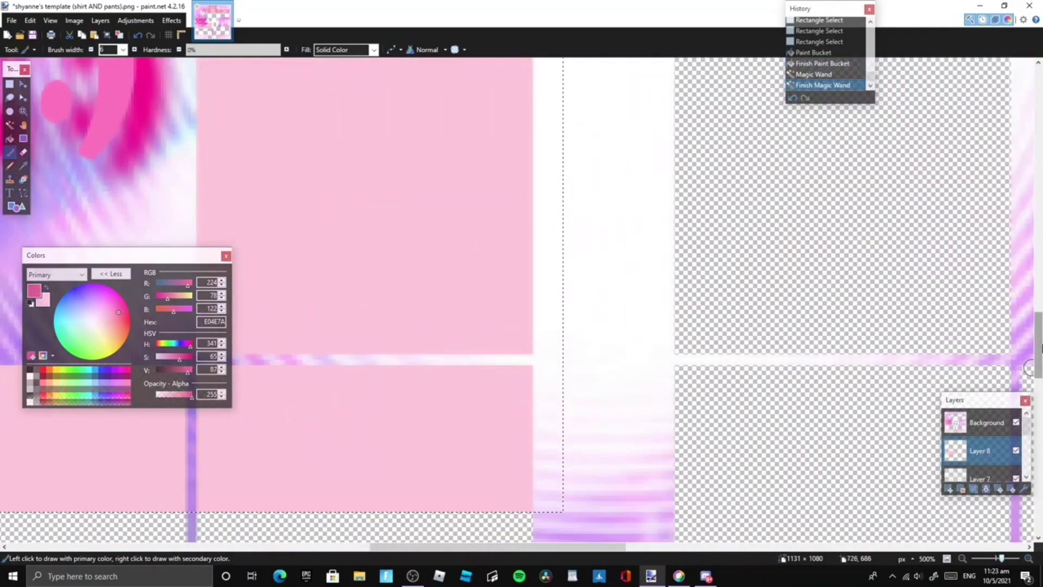
drag(1040, 348, 1040, 376)
drag(507, 547, 486, 547)
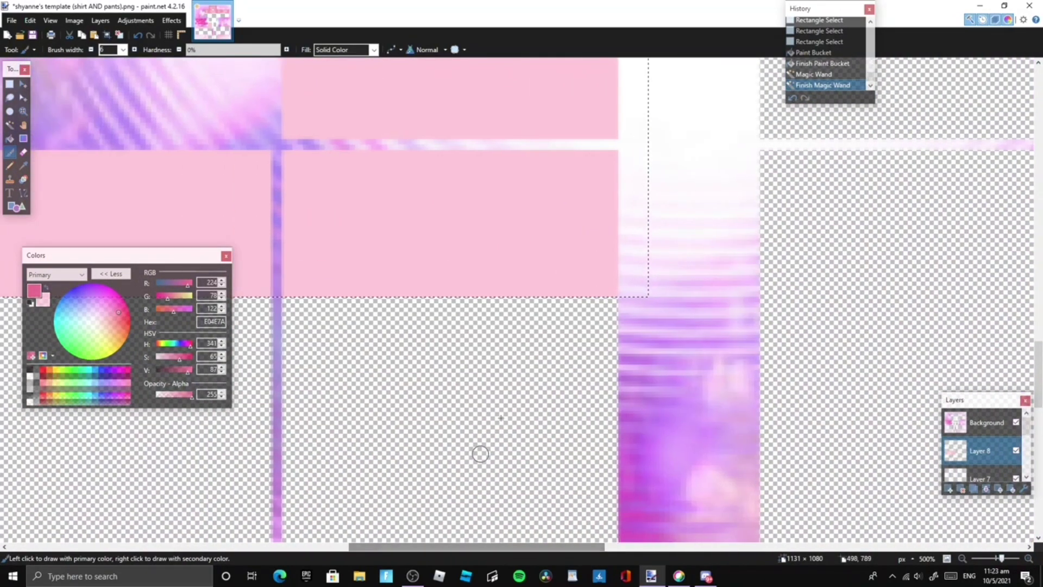
double_click(108, 50)
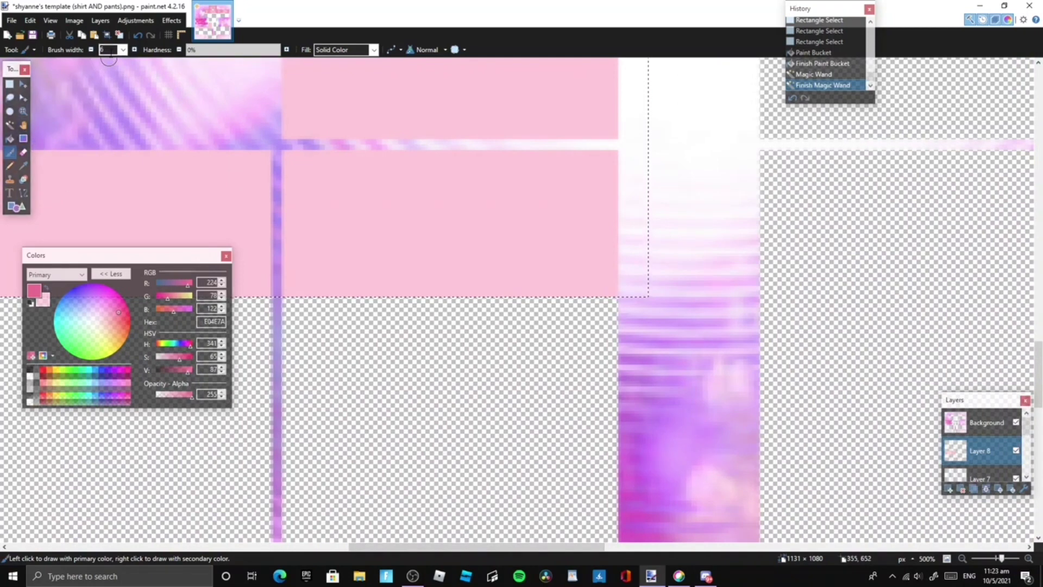
- Try painting a dark pink border inside the rightmost filled arm panel directly on Layer 8 and previewing a Gaussian Blur
drag(298, 160, 299, 218)
drag(299, 163, 297, 293)
drag(592, 157, 592, 305)
mouse_move(337, 188)
mouse_down()
mouse_move(303, 158)
mouse_move(616, 158)
mouse_move(581, 182)
mouse_up()
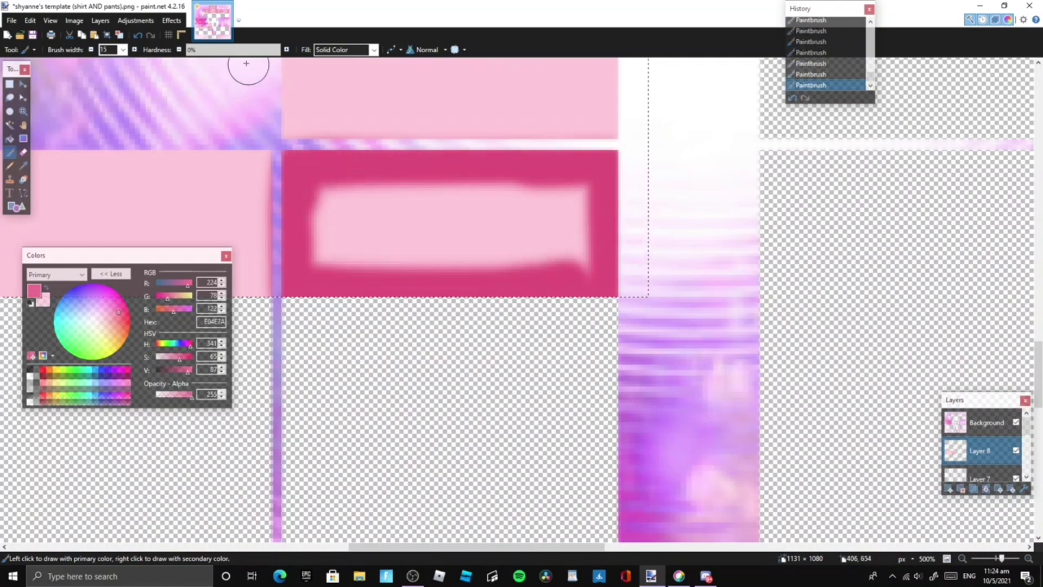
click(172, 20)
click(316, 92)
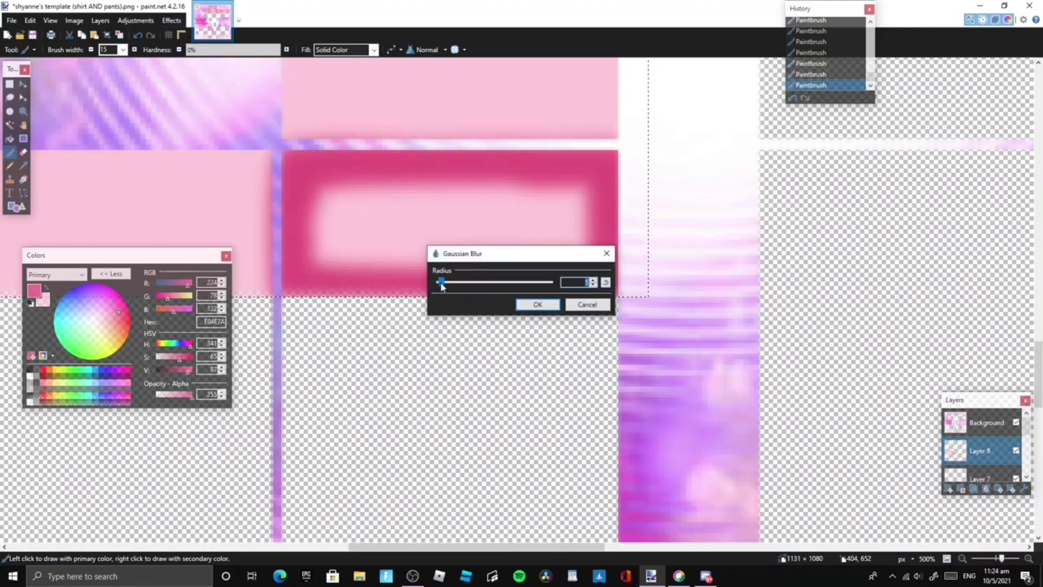
click(570, 304)
- Undo all the dark pink border strokes painted on Layer 8
key(ctrl+z)
key(ctrl+z)
key(ctrl+z)
key(ctrl+z)
key(ctrl+z)
key(ctrl+z)
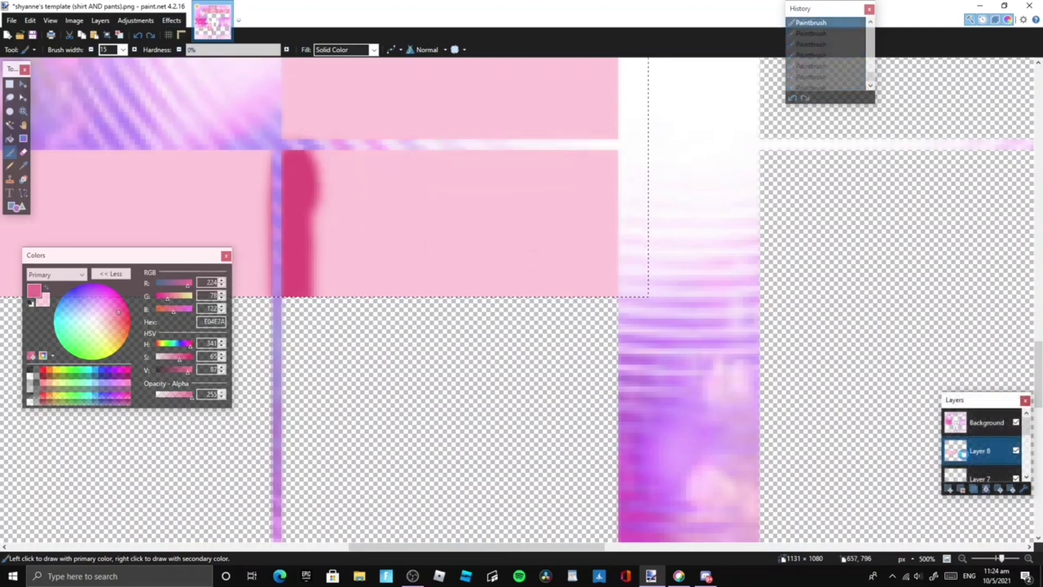
key(ctrl+z)
- Add a new layer above Layer 8 and paint a dark pink border around the inside of the rightmost filled arm panel
click(950, 490)
drag(614, 158, 606, 299)
mouse_move(294, 159)
mouse_down()
mouse_move(296, 294)
mouse_move(299, 163)
mouse_move(558, 159)
mouse_move(328, 177)
mouse_up()
drag(584, 286, 354, 272)
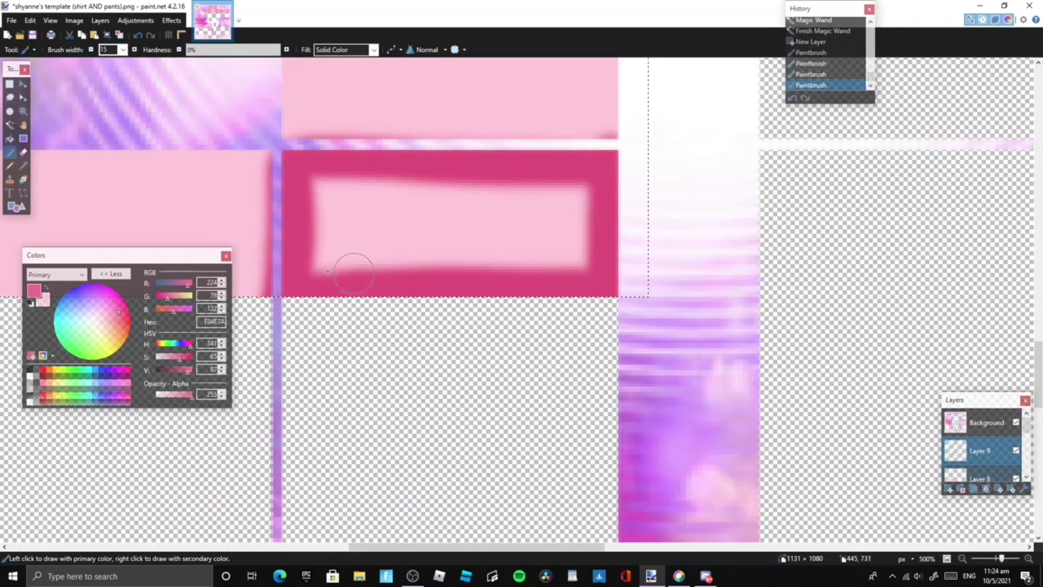
- Apply a Gaussian Blur to the dark pink border on Layer 9
click(172, 20)
mouse_move(216, 76)
click(310, 89)
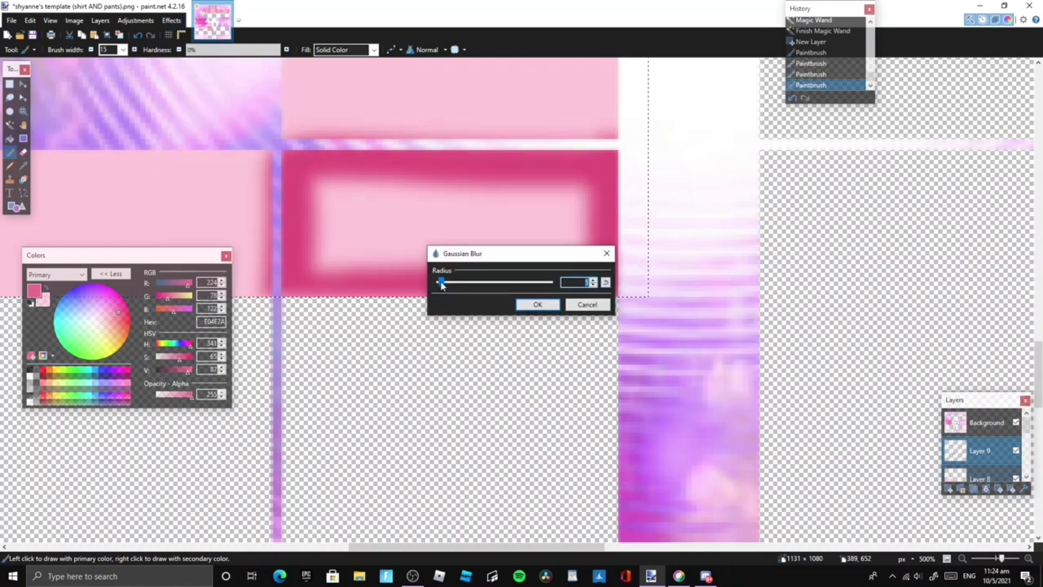
click(538, 304)
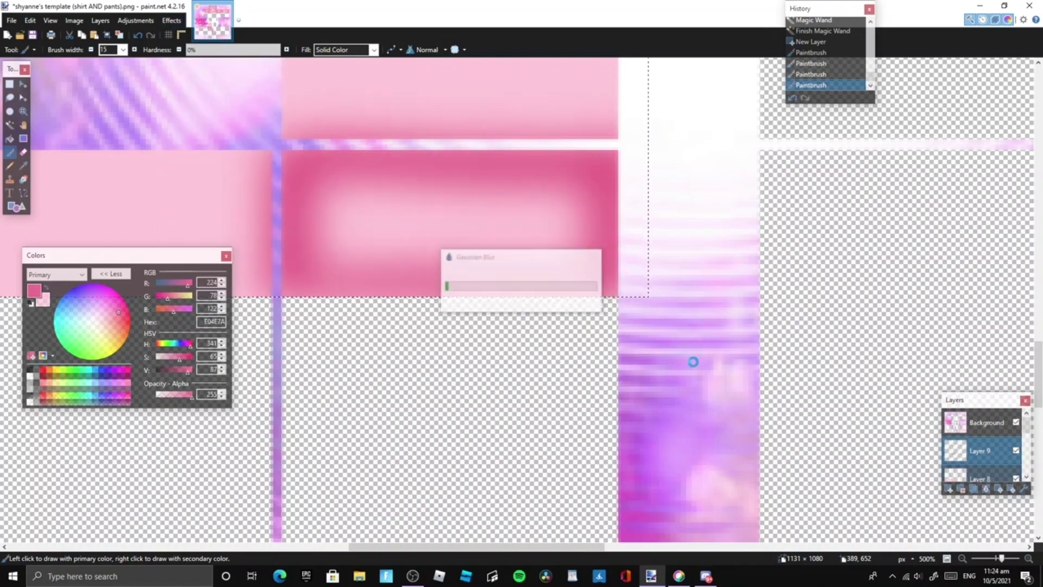
- Reduce Layer 9's opacity to about half to soften the blurred dark pink border
double_click(981, 451)
drag(551, 316, 511, 319)
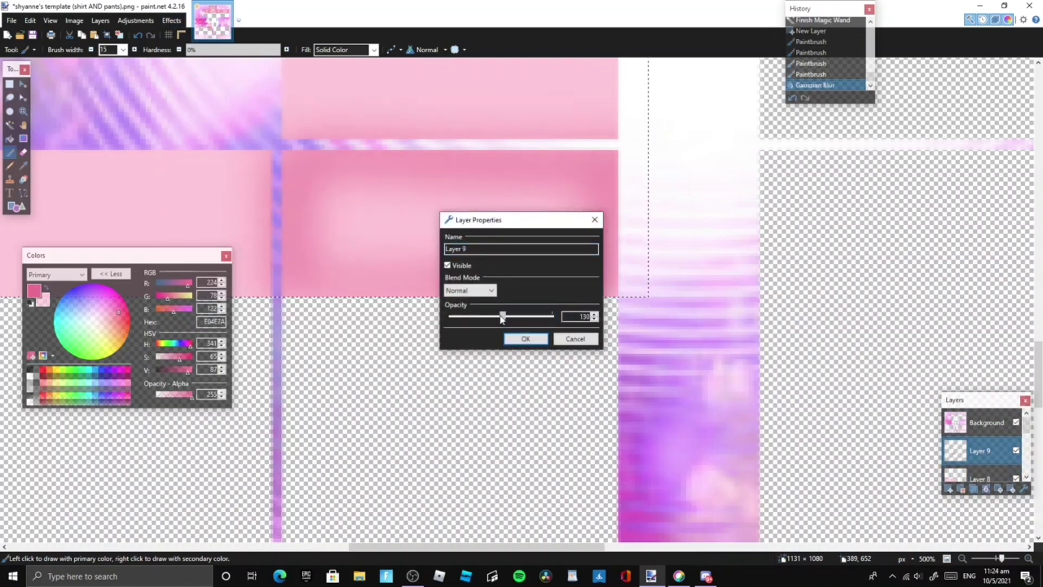
click(522, 338)
- Add a new layer above Layer 9 and paint curved dark pink fold strokes across the rightmost arm panel with a 7 px brush
key(ctrl+shift+n)
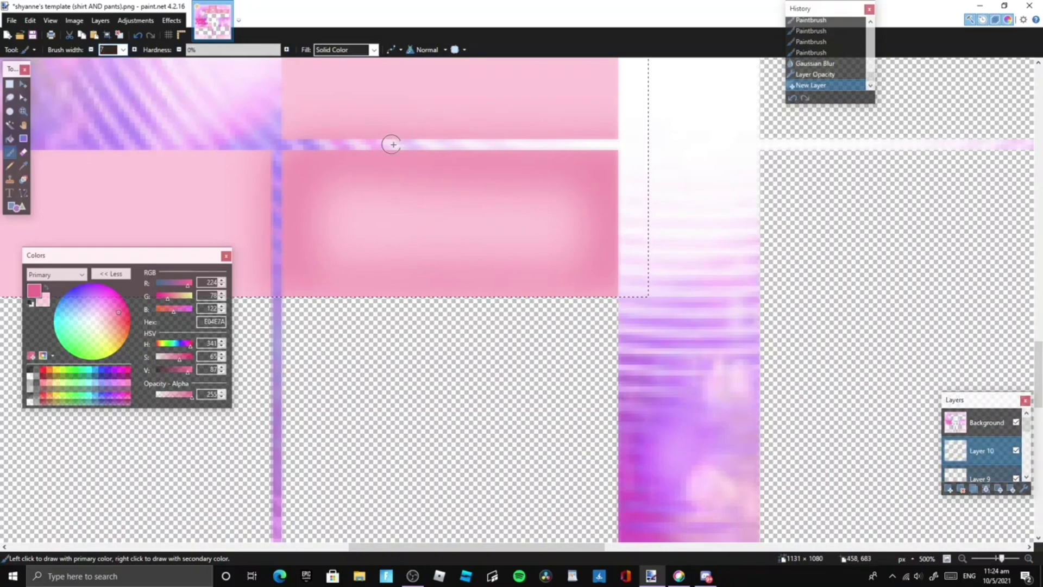
mouse_move(425, 156)
mouse_down()
mouse_move(293, 156)
mouse_move(295, 204)
mouse_up()
drag(327, 164, 329, 253)
drag(312, 203, 364, 245)
mouse_move(411, 189)
mouse_down()
mouse_move(404, 225)
mouse_move(375, 256)
mouse_up()
drag(491, 224, 393, 277)
drag(457, 159, 559, 256)
mouse_move(565, 162)
mouse_down()
mouse_move(611, 275)
mouse_move(473, 295)
mouse_up()
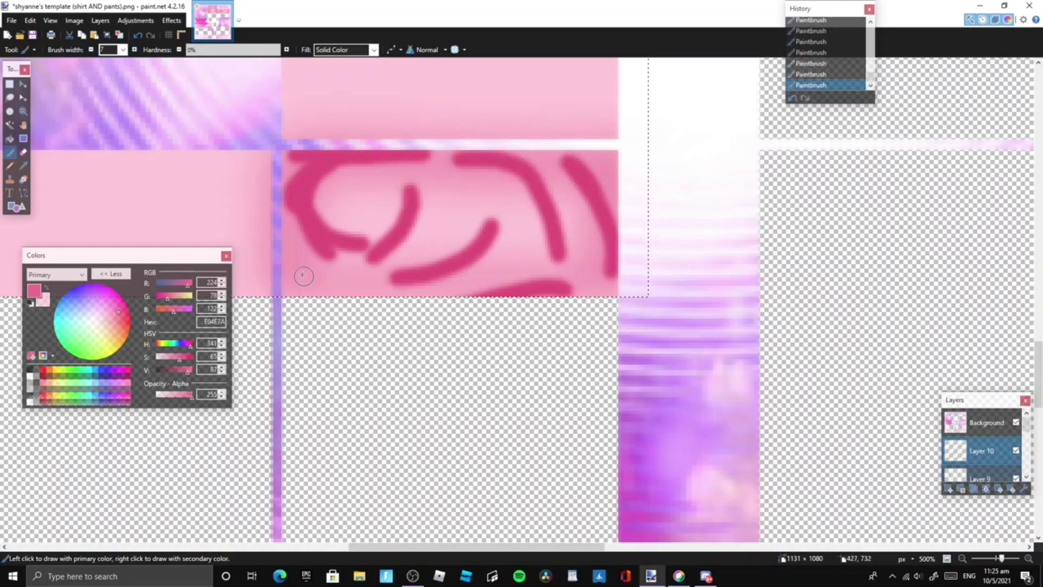
- Smudge the dark pink fold strokes on Layer 10 with a size 10 soft brush, pulling their ends into tapered, flowing folds
click(166, 21)
mouse_move(239, 251)
click(343, 281)
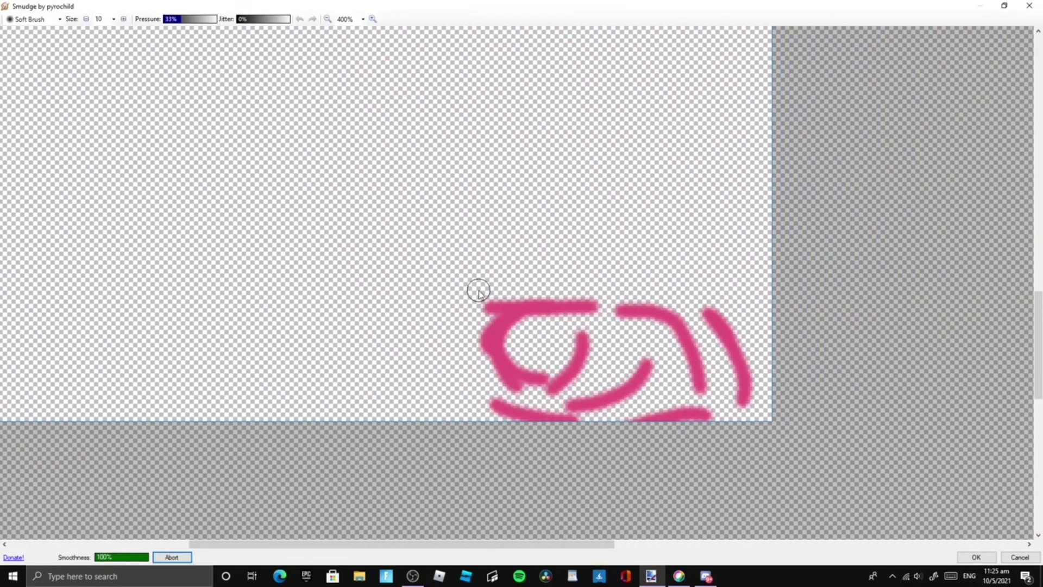
drag(492, 307, 428, 347)
mouse_move(591, 306)
mouse_down()
mouse_move(618, 349)
mouse_move(552, 318)
mouse_up()
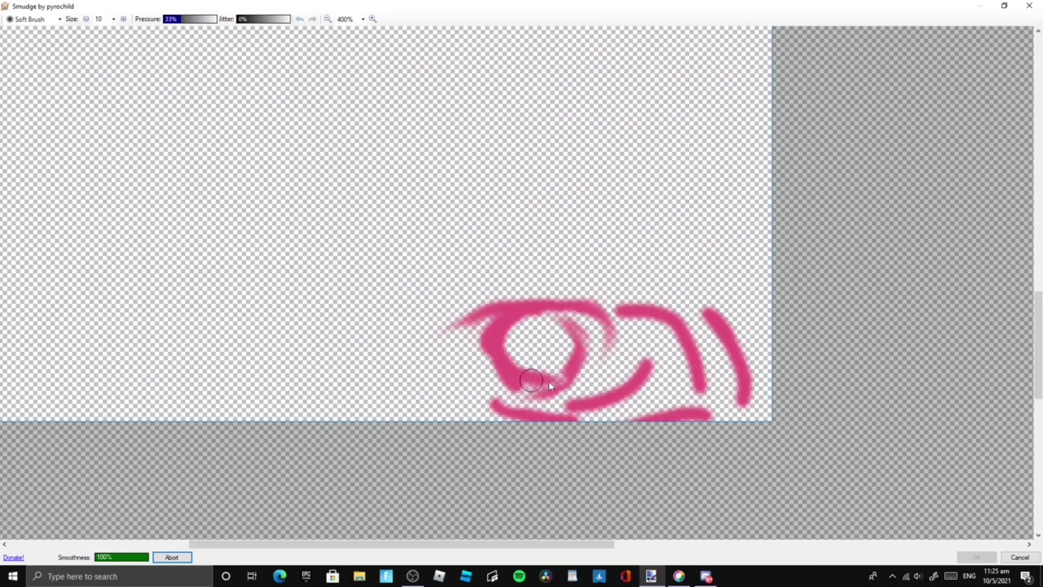
mouse_move(548, 382)
mouse_down()
mouse_move(462, 405)
mouse_move(593, 400)
mouse_move(635, 383)
mouse_up()
drag(644, 324, 600, 308)
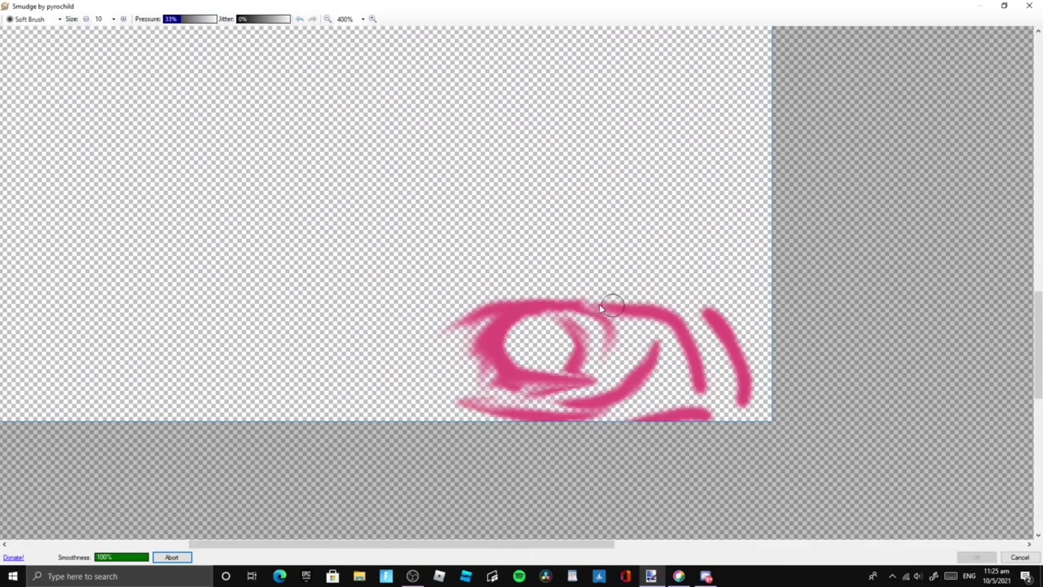
drag(697, 388, 650, 403)
drag(709, 314, 673, 301)
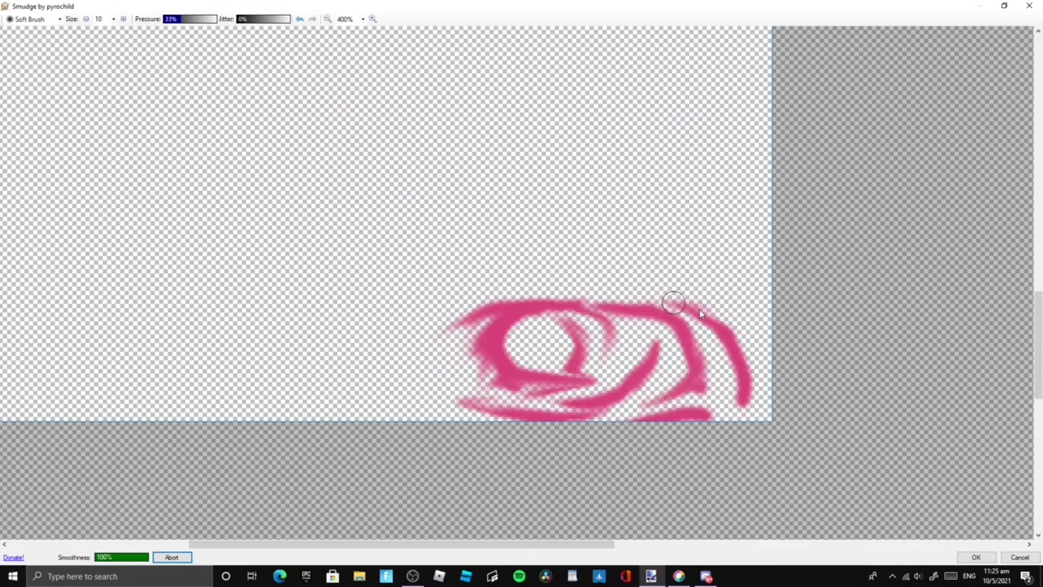
drag(741, 393, 731, 423)
mouse_move(730, 353)
mouse_down()
mouse_move(775, 354)
mouse_move(777, 387)
mouse_up()
mouse_move(664, 419)
mouse_down()
mouse_move(718, 406)
mouse_move(620, 422)
mouse_up()
drag(695, 307, 765, 306)
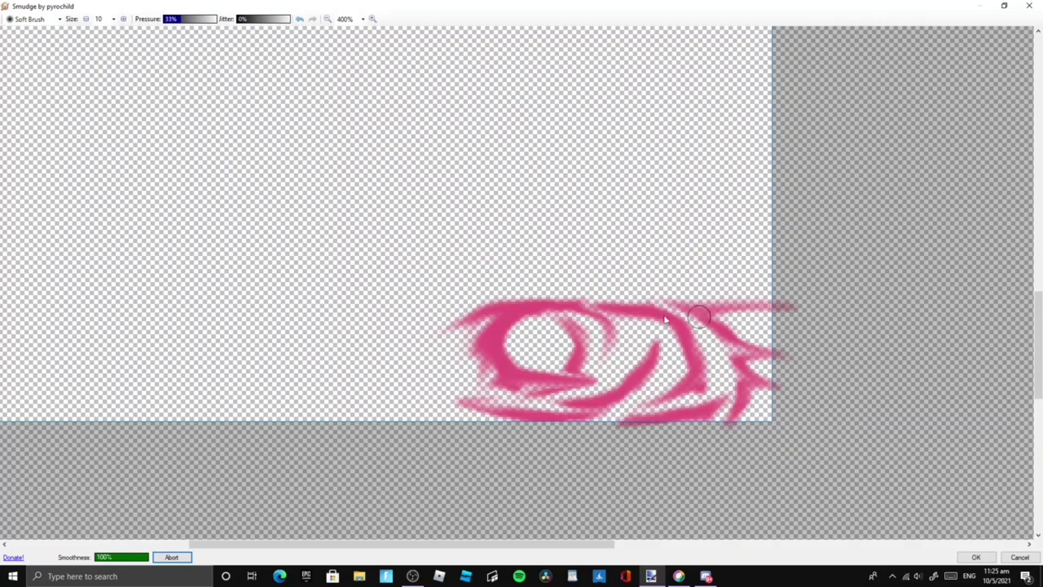
drag(505, 351, 543, 332)
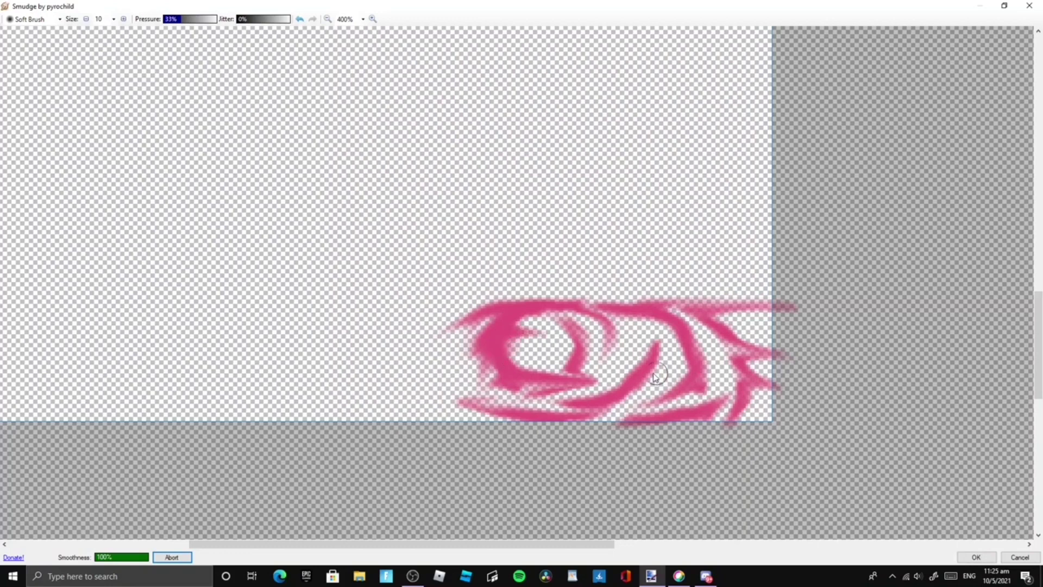
click(976, 557)
- Apply a slight Gaussian Blur to the smudged folds on Layer 10
click(180, 20)
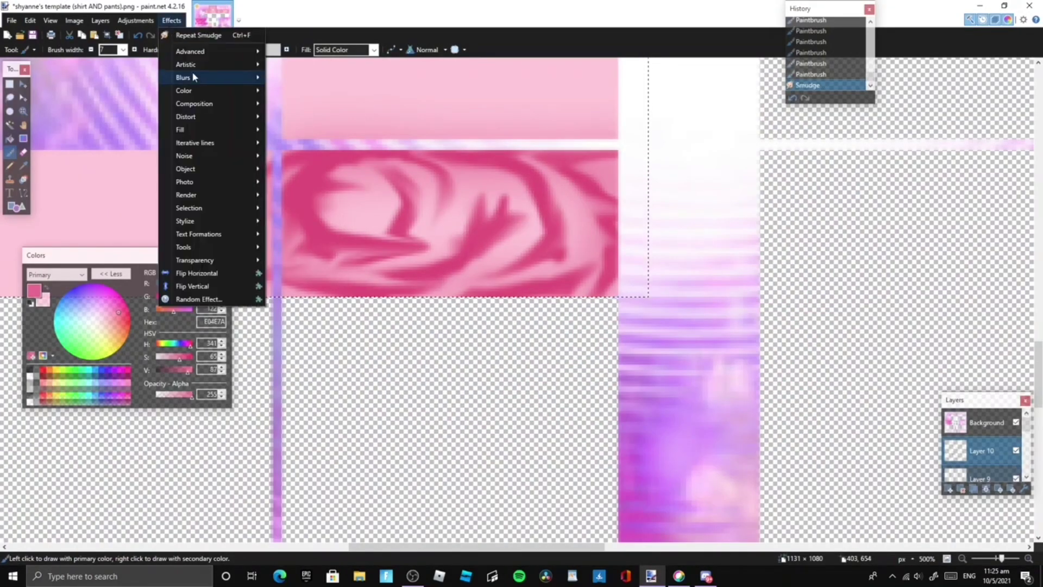
mouse_move(255, 78)
click(312, 102)
drag(446, 283, 438, 283)
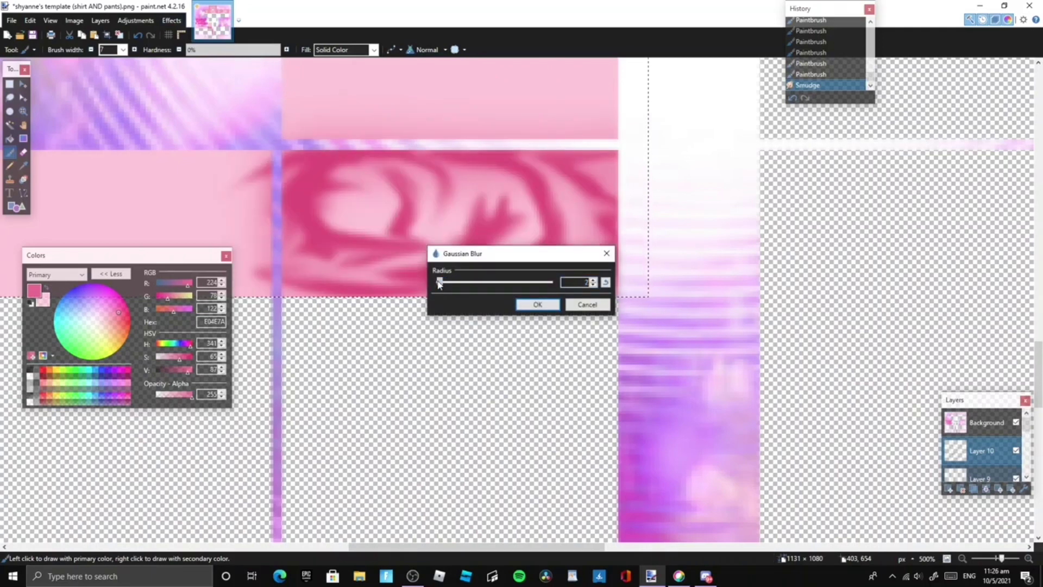
click(537, 304)
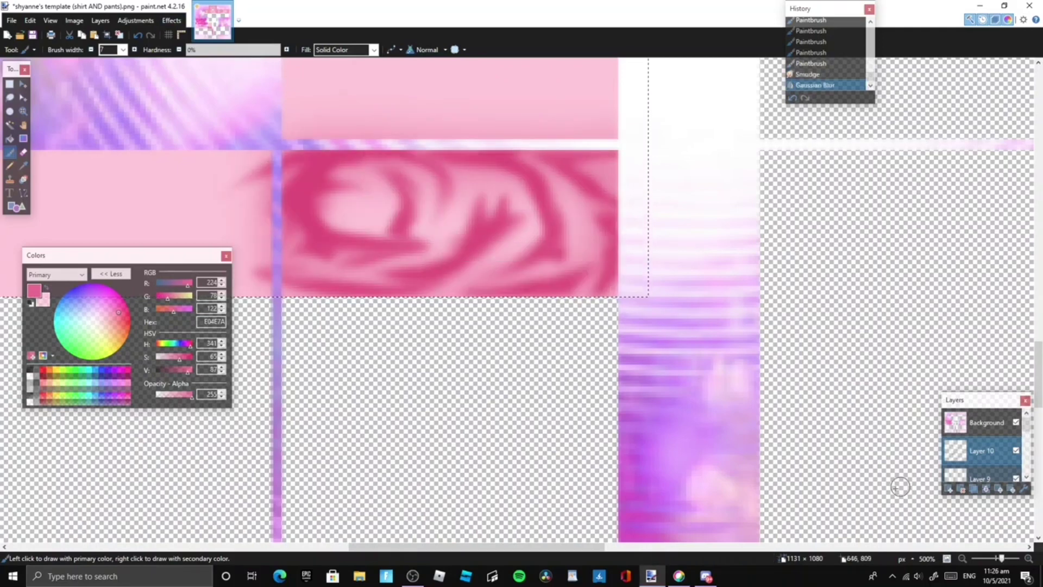
- Lower Layer 10's opacity so the folds blend into the pink arm panel
double_click(997, 454)
drag(505, 220, 614, 264)
drag(660, 361, 593, 370)
click(632, 383)
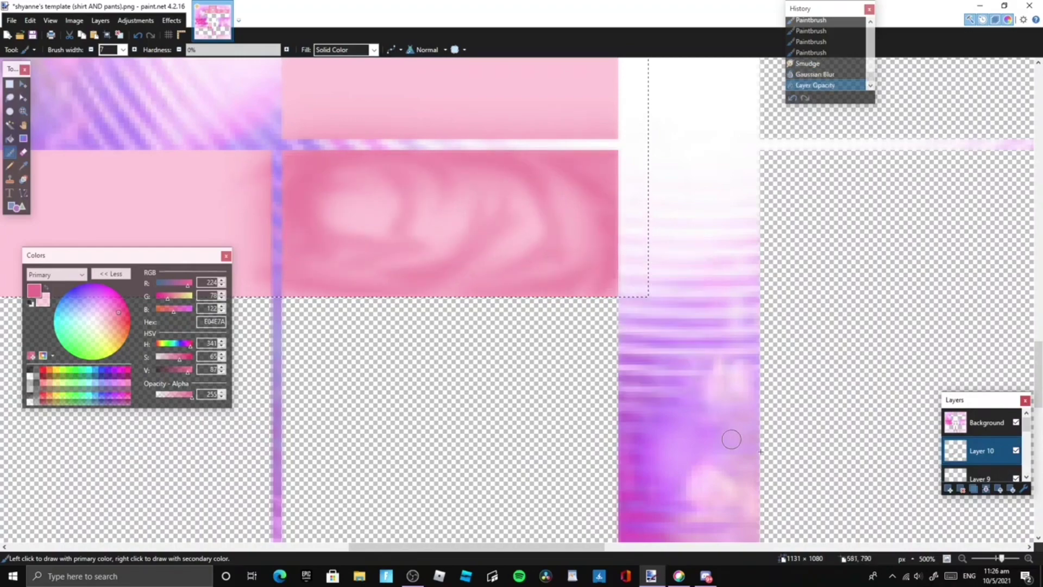
- Make a 124 × 54 px rectangular selection exactly around the shaded rightmost arm panel
mouse_move(1001, 558)
mouse_down()
mouse_move(993, 559)
mouse_move(1005, 561)
mouse_up()
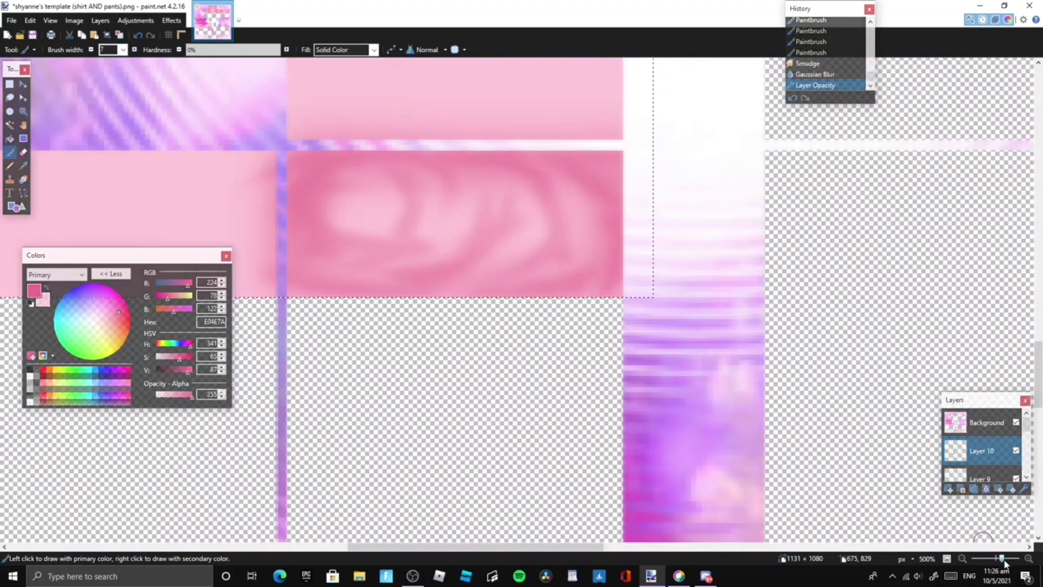
click(9, 84)
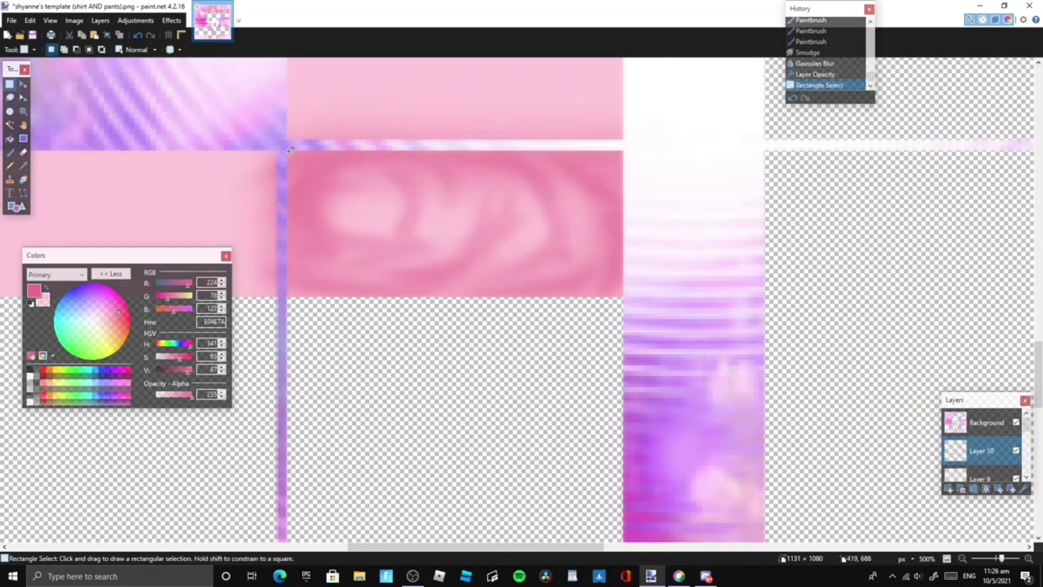
drag(287, 151, 621, 297)
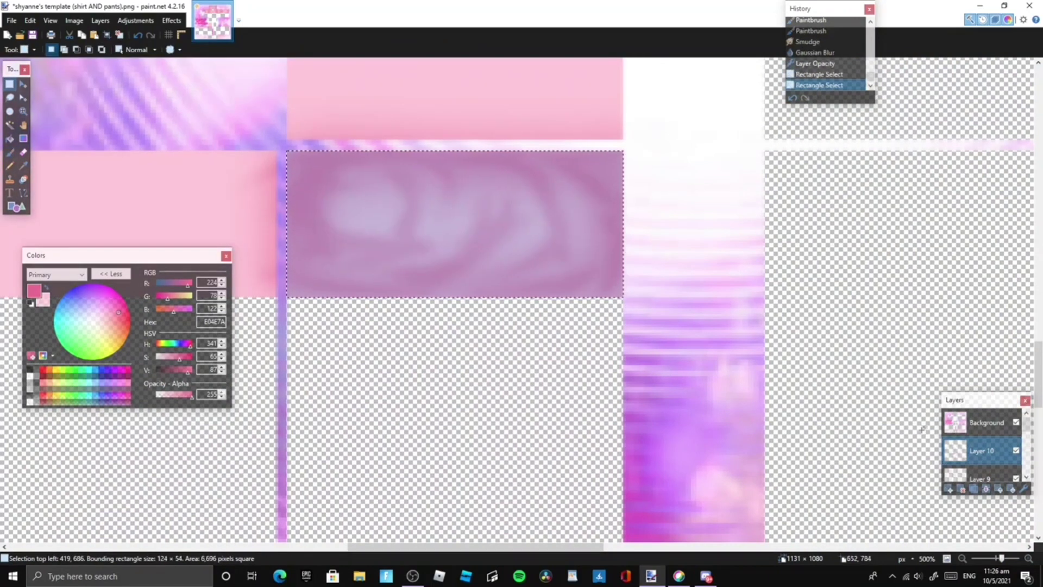
click(1015, 450)
click(1016, 450)
- Add a new layer above Layer 10 and paint white highlight strokes between the folds with a 4 px brush
click(949, 489)
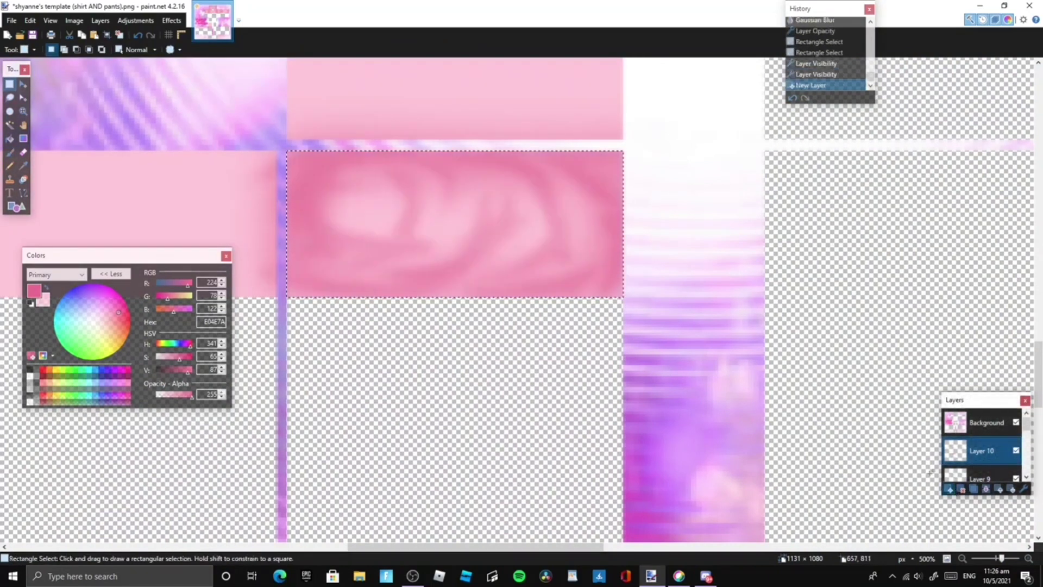
click(10, 152)
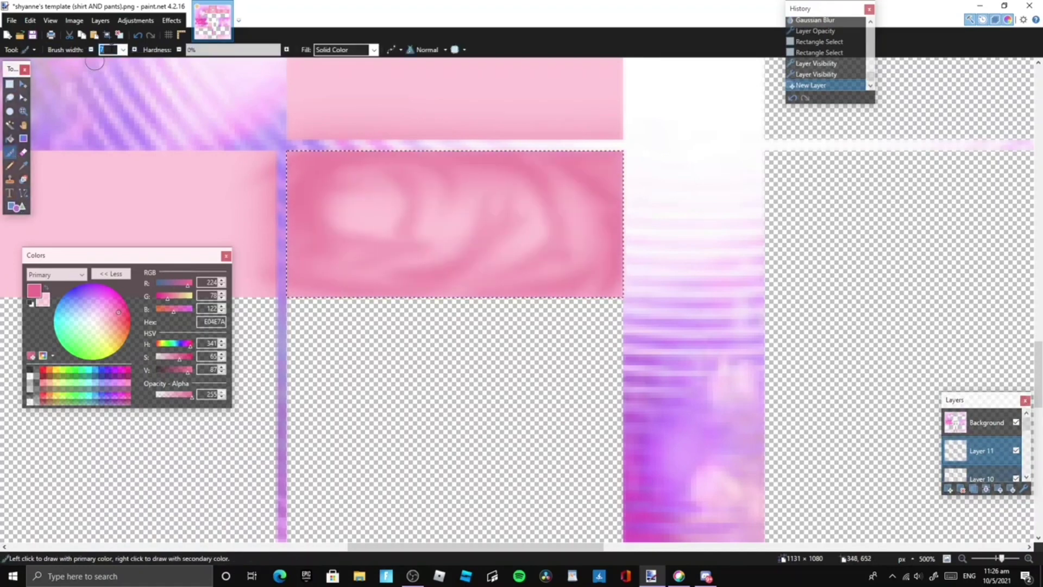
text(4)
click(46, 289)
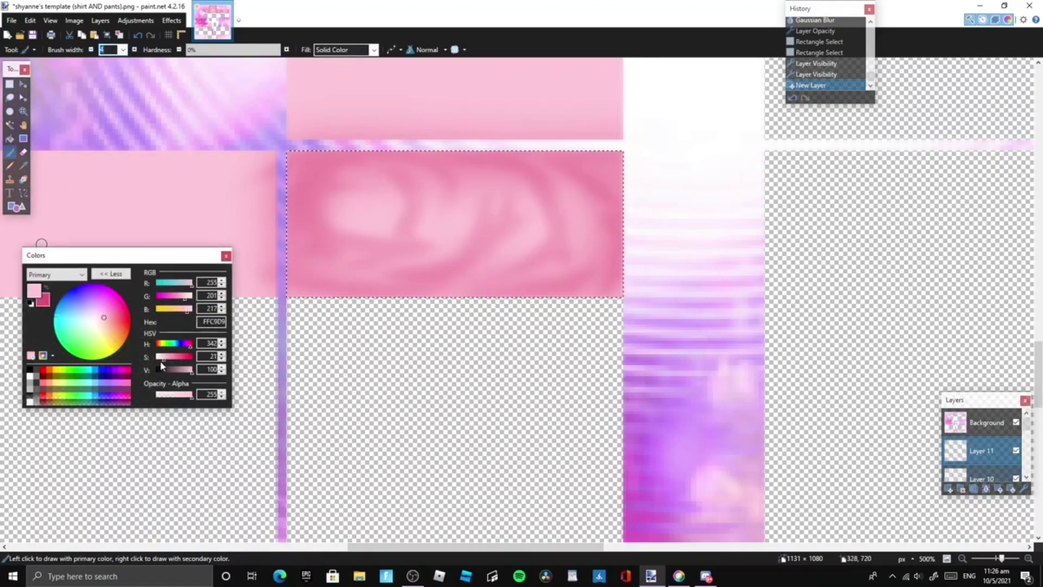
drag(164, 360, 156, 357)
drag(348, 212, 387, 223)
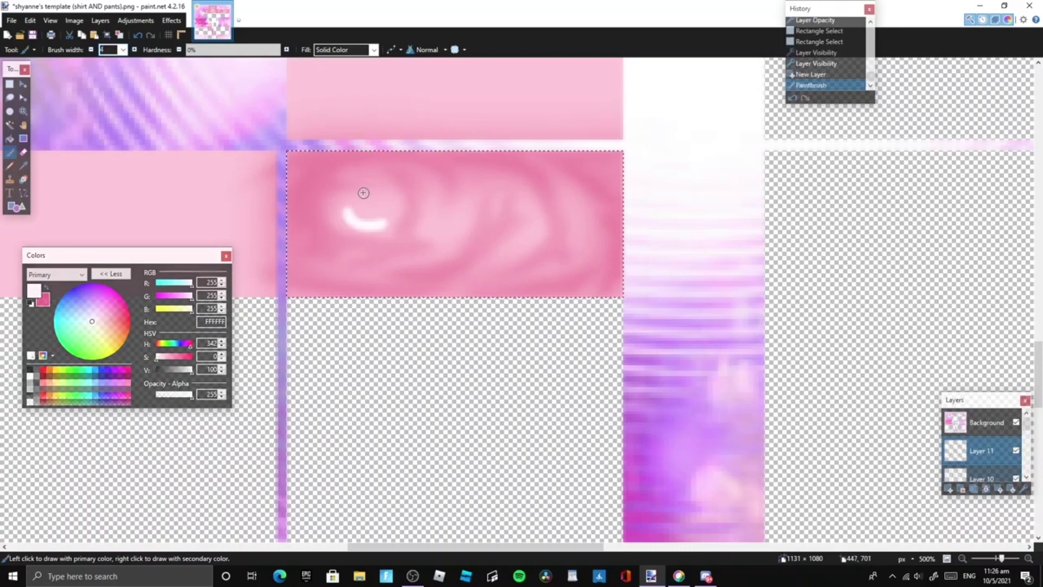
click(366, 190)
drag(470, 200, 441, 255)
drag(535, 193, 502, 256)
drag(571, 200, 604, 265)
drag(330, 269, 380, 270)
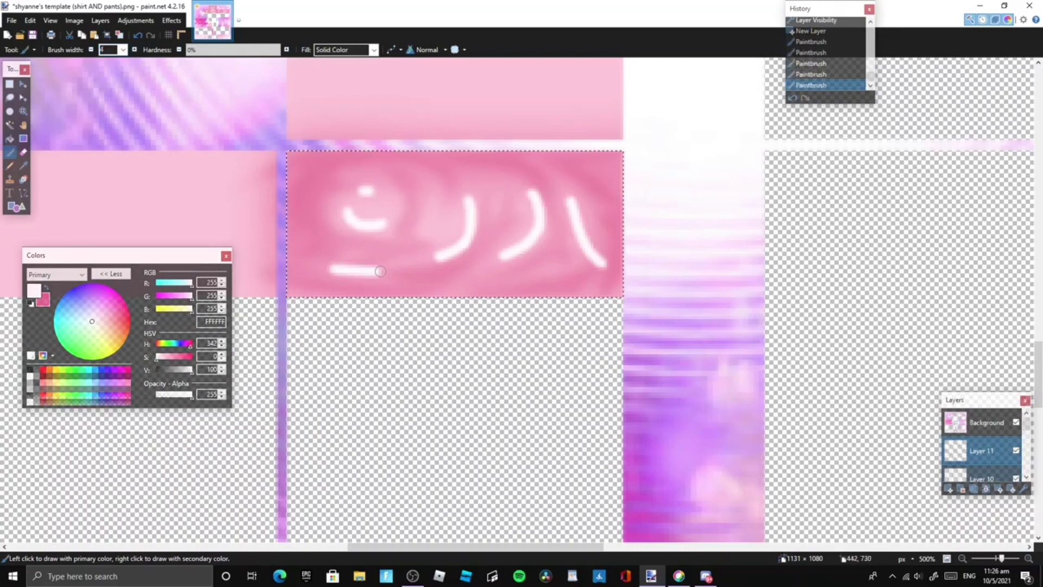
- Smudge the white highlight strokes on Layer 11 into tapered shapes with a size 10 soft brush
click(171, 20)
mouse_move(196, 259)
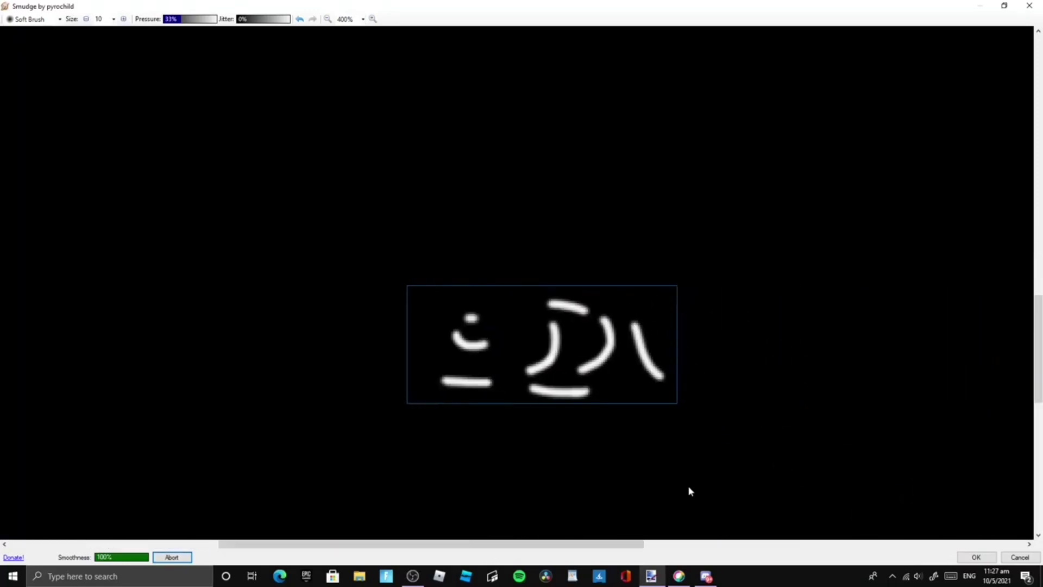
mouse_move(476, 314)
mouse_down()
mouse_move(513, 317)
mouse_move(434, 318)
mouse_up()
drag(483, 343, 507, 334)
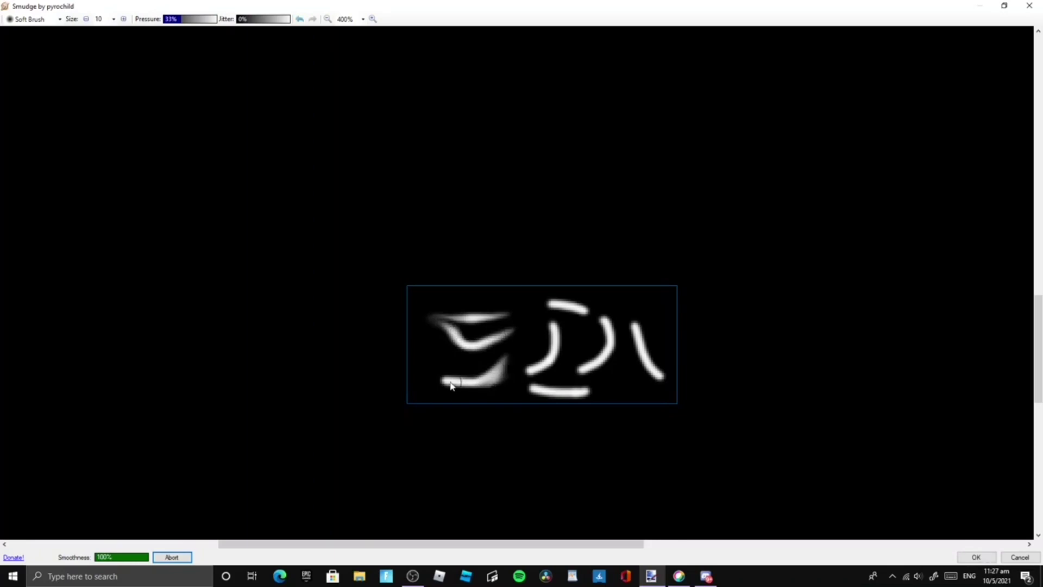
mouse_move(554, 337)
mouse_down()
mouse_move(524, 311)
mouse_move(529, 296)
mouse_up()
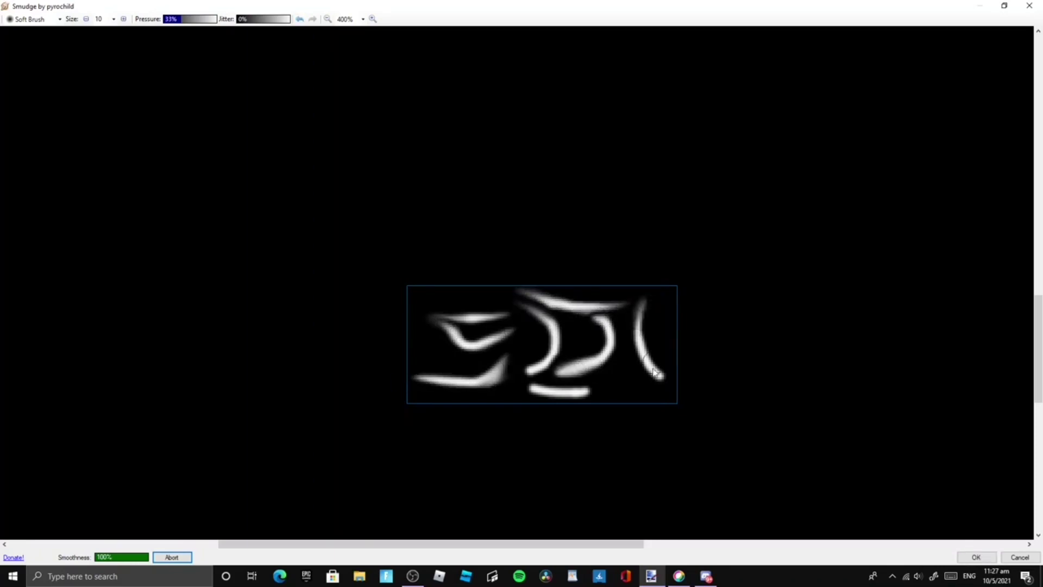
mouse_move(554, 353)
mouse_down()
mouse_move(559, 332)
mouse_move(549, 362)
mouse_move(526, 374)
mouse_move(548, 353)
mouse_move(519, 368)
mouse_up()
drag(613, 359, 560, 372)
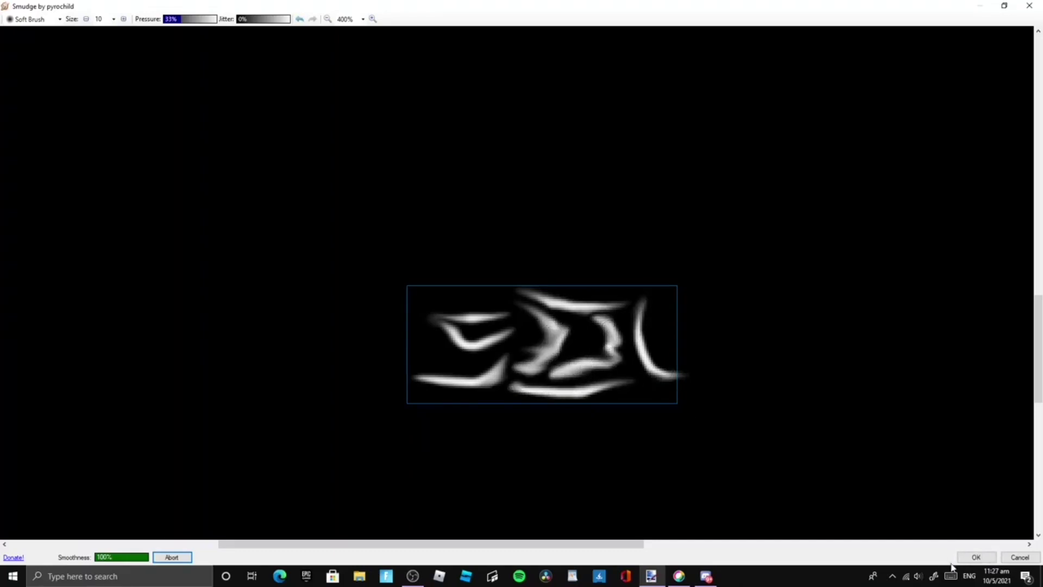
click(966, 557)
- Apply a Gaussian Blur to the smudged white highlights on Layer 11
click(174, 22)
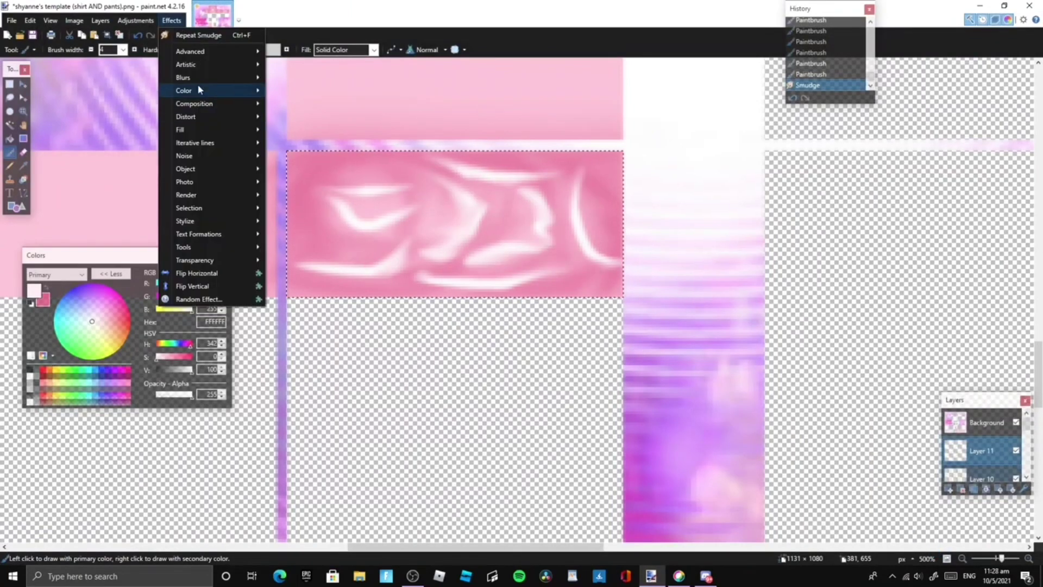
mouse_move(200, 78)
click(307, 96)
click(537, 303)
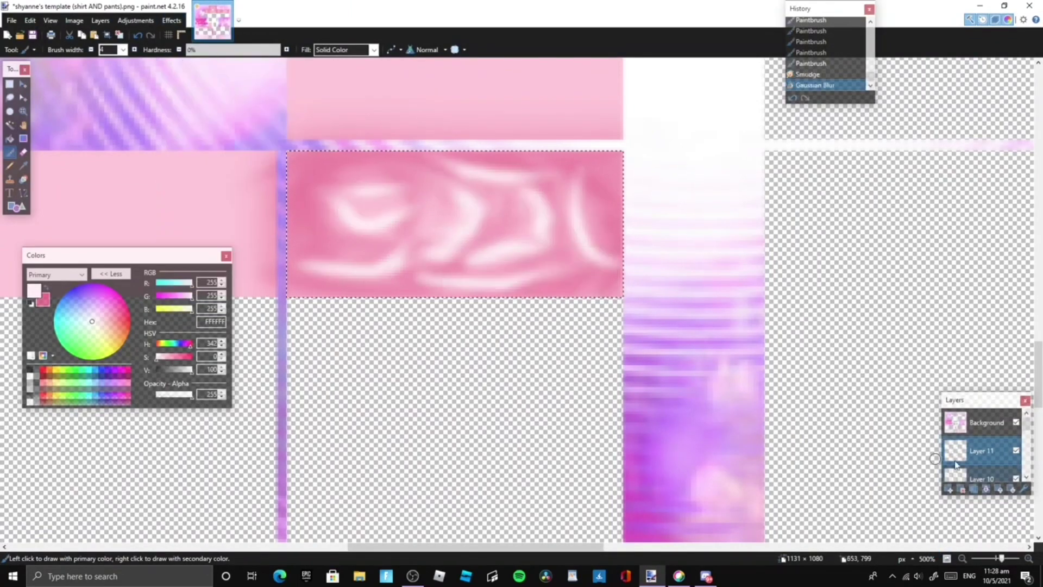
- Reduce Layer 11's opacity to 98 to soften the white highlights
double_click(953, 455)
drag(552, 316, 492, 336)
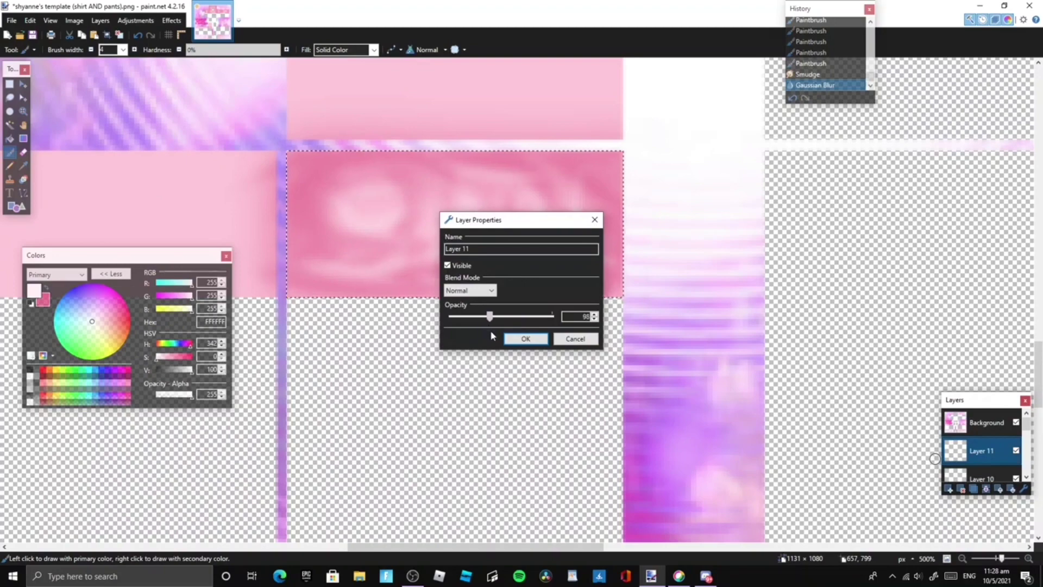
click(526, 339)
- Paste a copy of the highlights over the square pink panel above the shaded arm panel and resize it to 123 × 124 px
mouse_move(1001, 558)
mouse_down()
mouse_move(990, 560)
mouse_move(998, 566)
mouse_up()
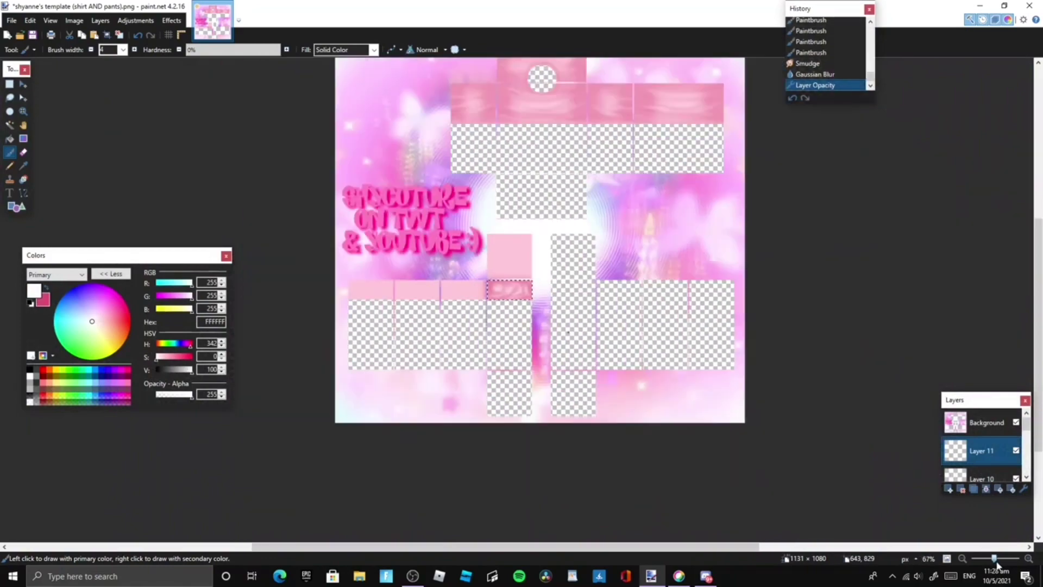
drag(1038, 341, 1039, 310)
click(1029, 559)
click(1029, 558)
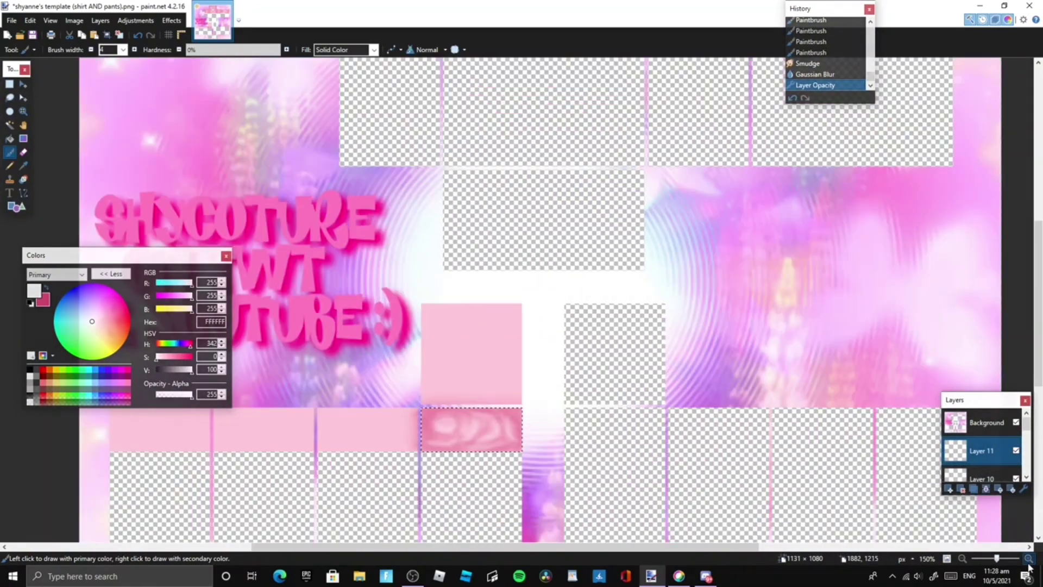
click(1028, 559)
key(ctrl+v)
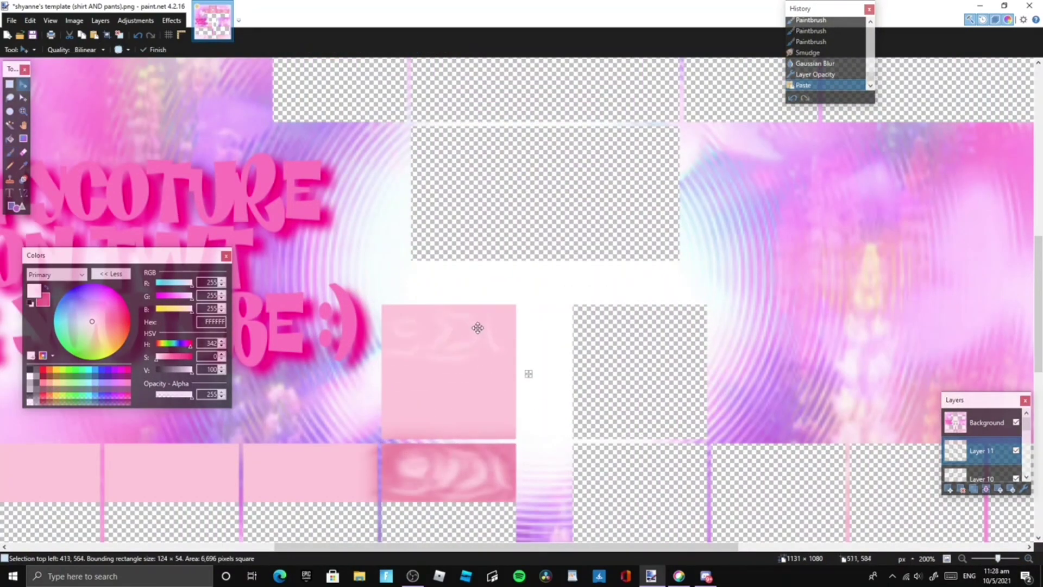
drag(477, 323, 490, 329)
drag(450, 363, 457, 449)
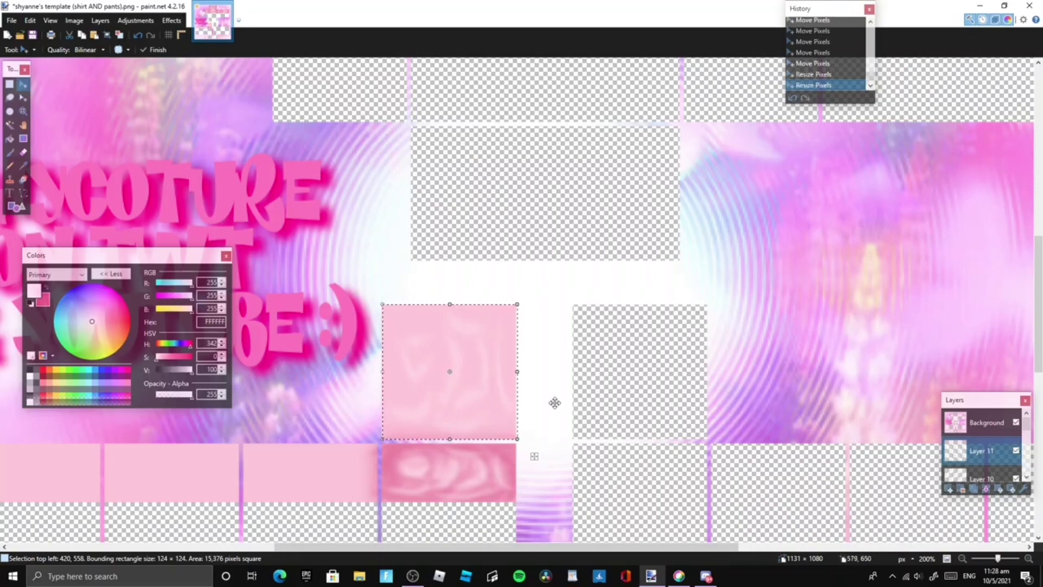
- Copy the dark folds of the shaded arm panel on Layer 10 and paste them over the square pink panel above it
scroll(987, 454, down, 3)
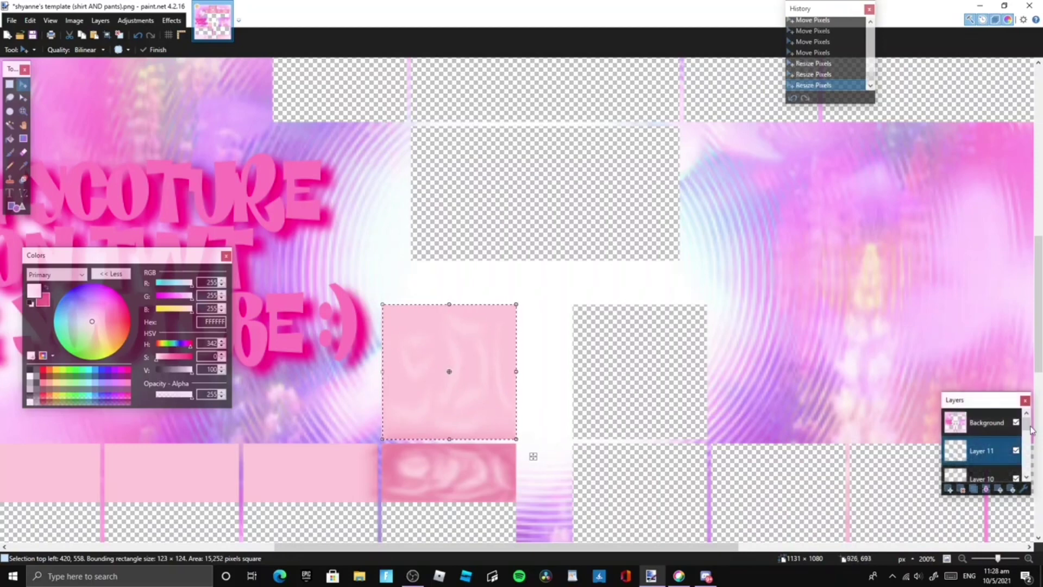
click(978, 436)
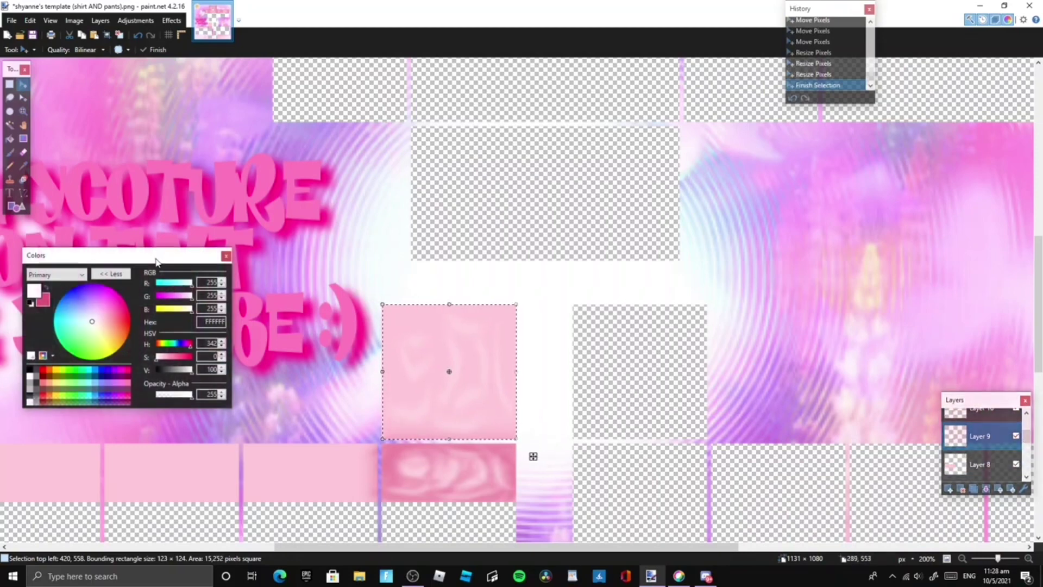
key(m)
drag(437, 335, 434, 476)
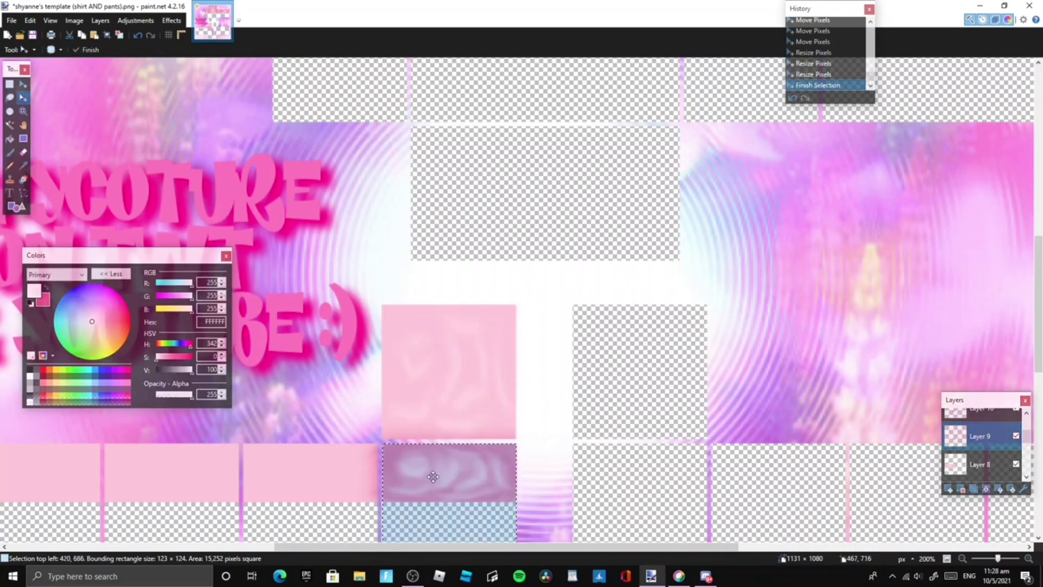
click(1017, 436)
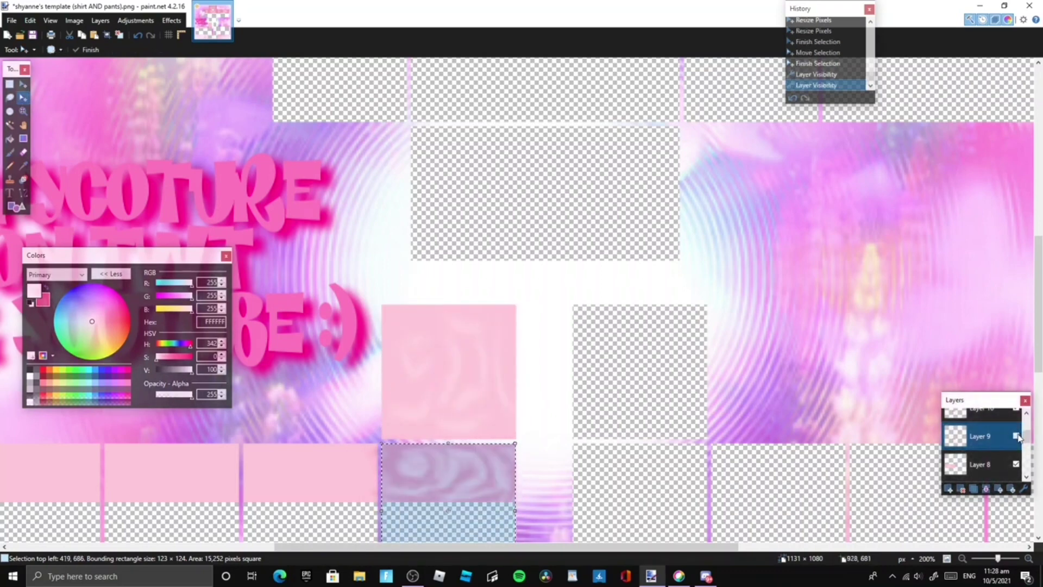
click(1016, 435)
click(963, 414)
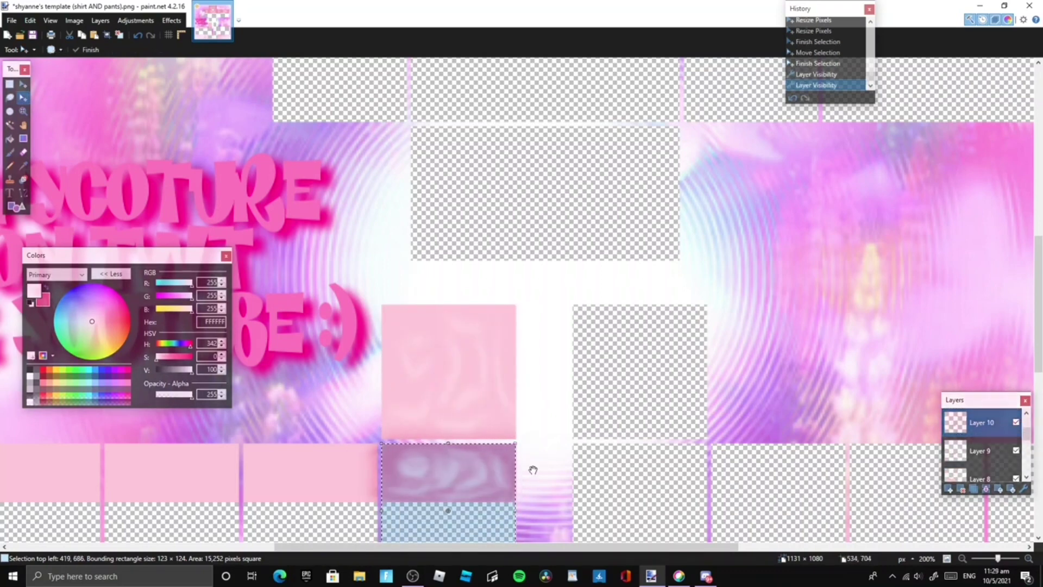
key(ctrl+v)
drag(488, 319, 488, 321)
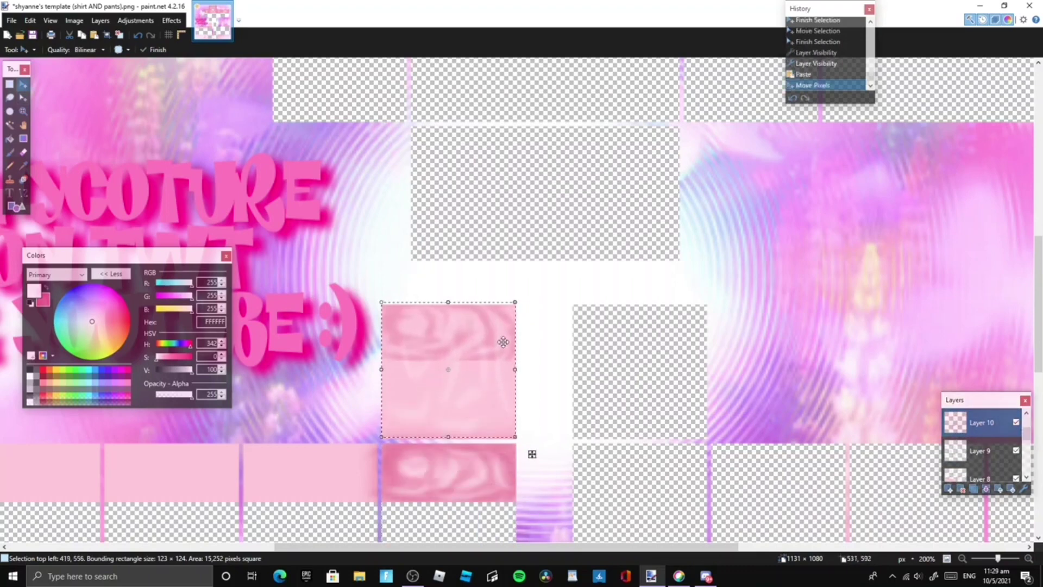
- Select only the pasted folds and stretch them down to 123 × 126 px so they fill the square panel
click(23, 98)
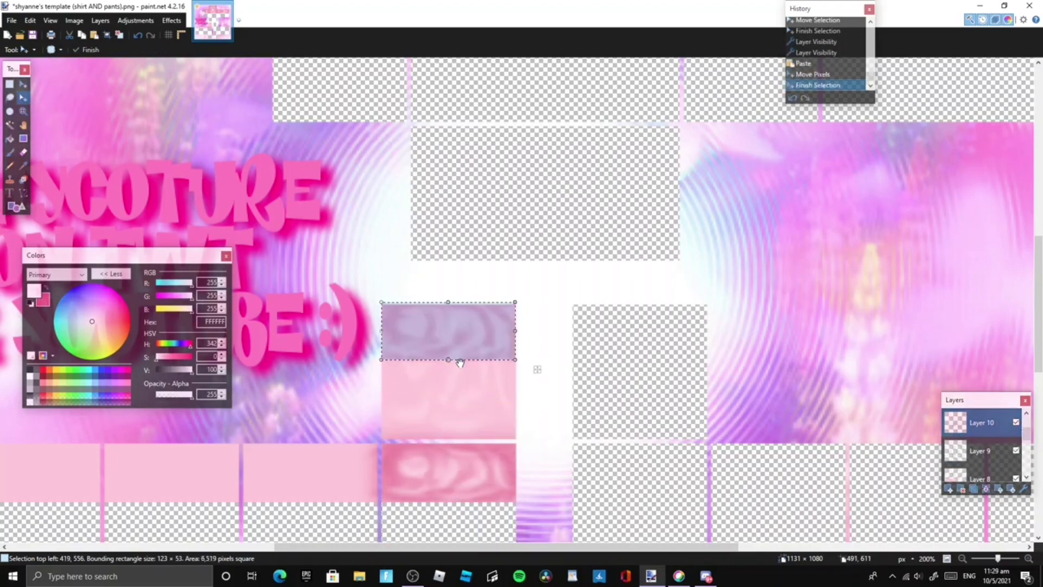
click(459, 363)
key(m)
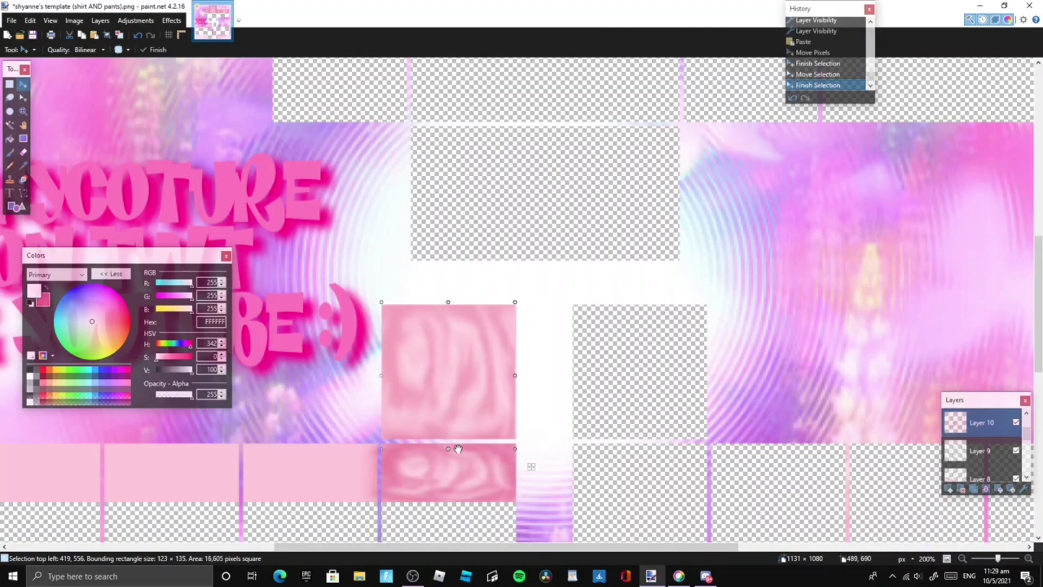
click(460, 439)
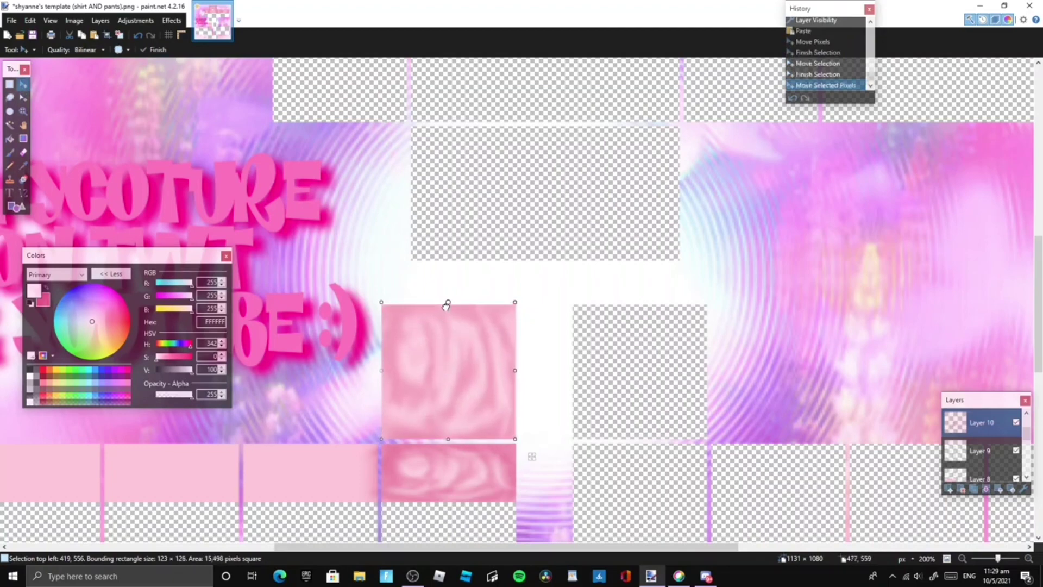
drag(446, 307, 447, 306)
- Add a new layer above Layer 9 and paint an E04E7A border along the square panel's edges with a 15 px soft brush
drag(1026, 435, 1025, 442)
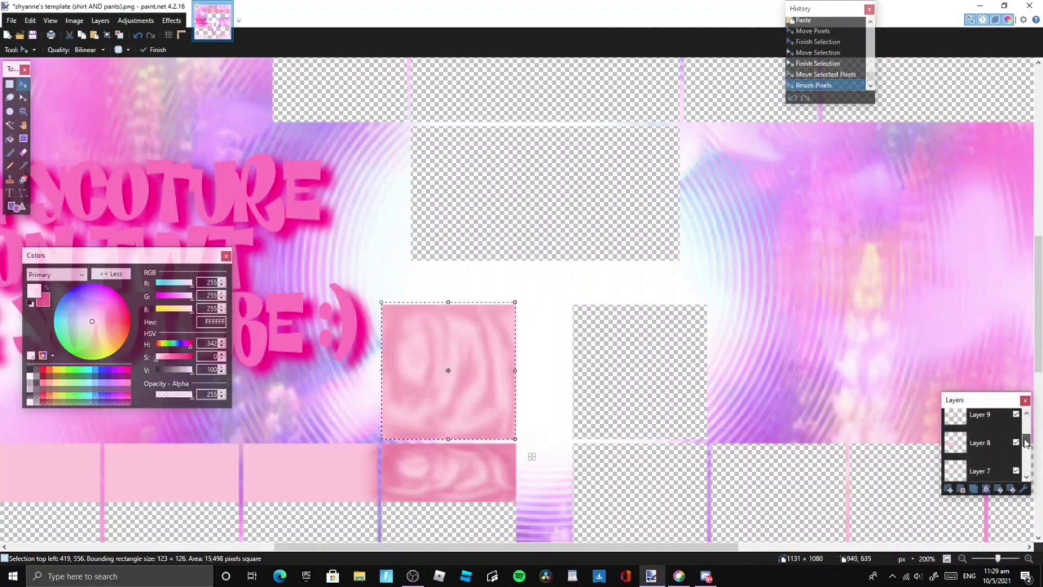
click(981, 416)
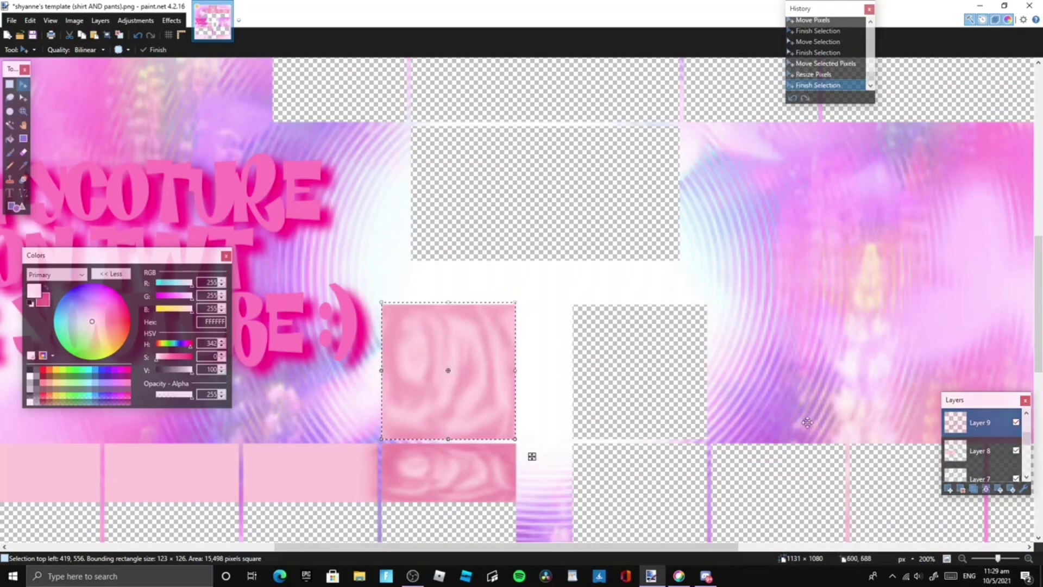
click(950, 489)
click(46, 286)
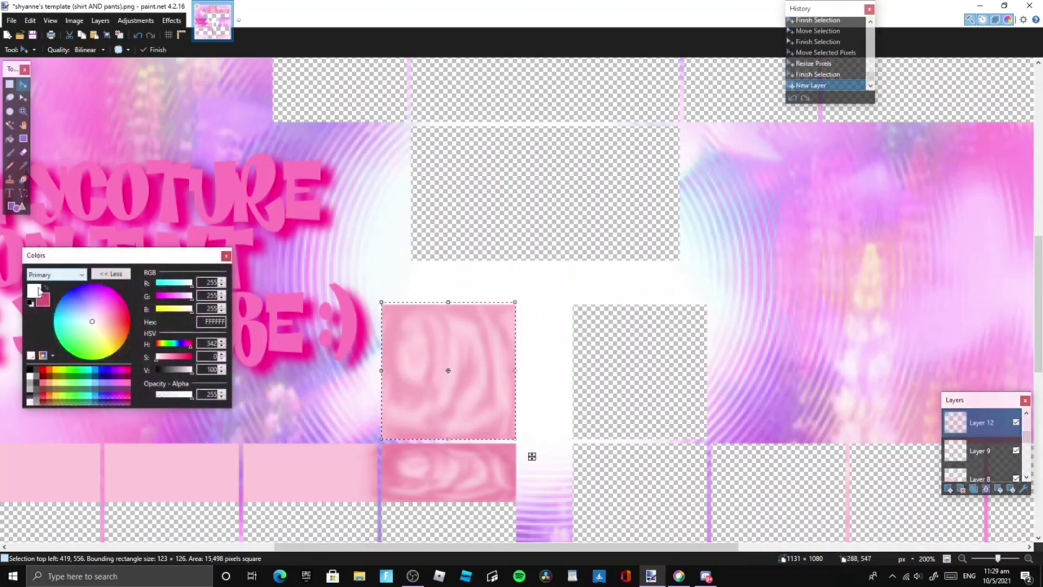
click(9, 153)
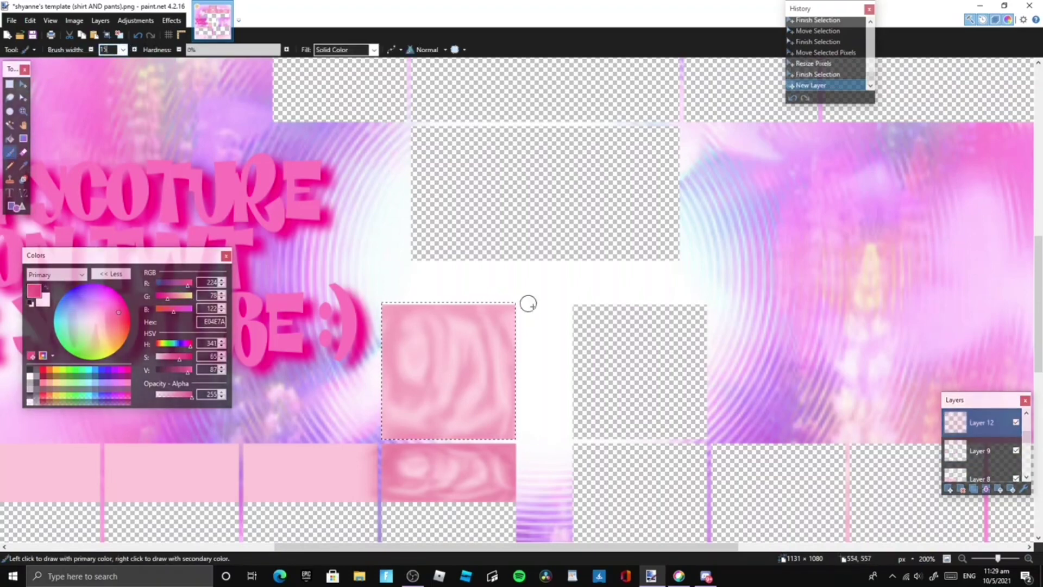
drag(507, 318, 507, 423)
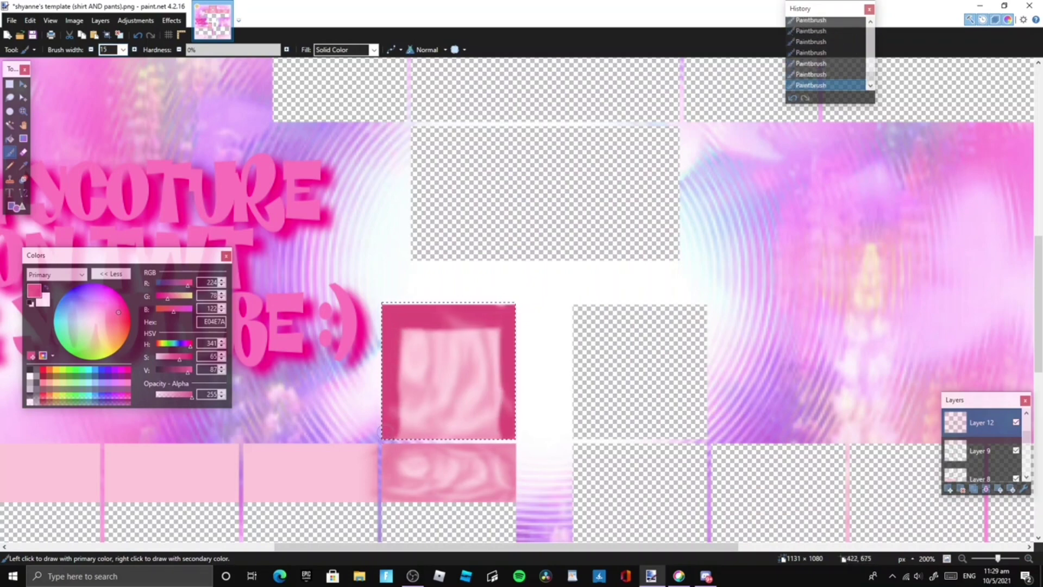
- Apply a Gaussian Blur to the dark border around the square panel and clear the selection
click(172, 20)
mouse_move(217, 76)
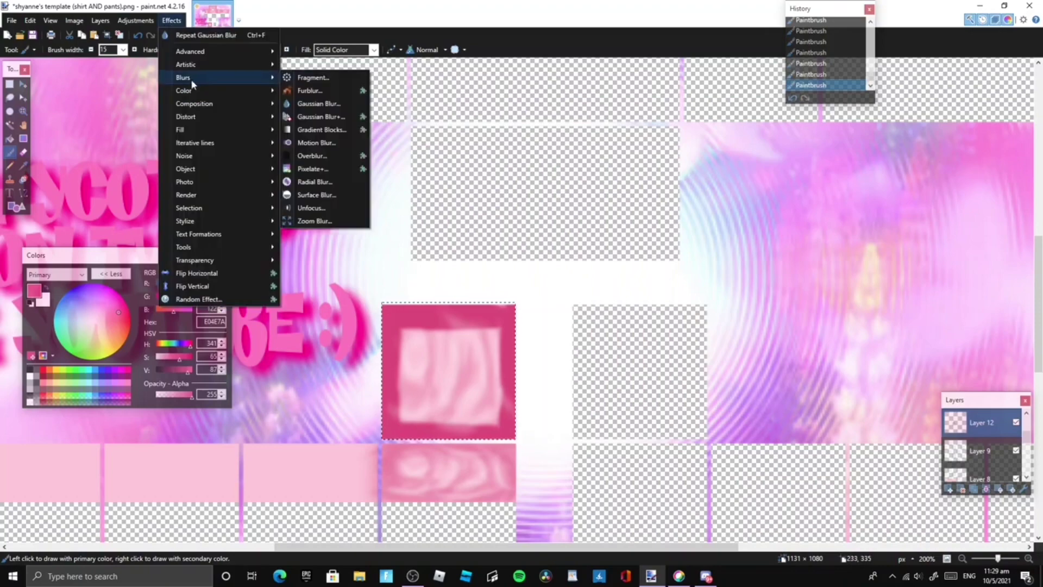
click(316, 103)
drag(439, 282, 449, 284)
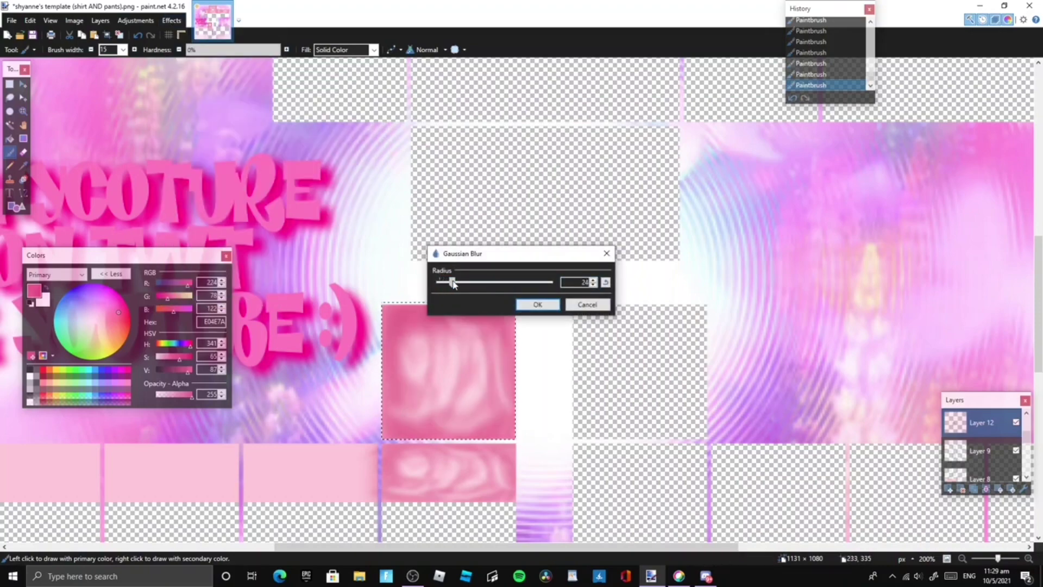
click(538, 305)
key(s)
click(335, 299)
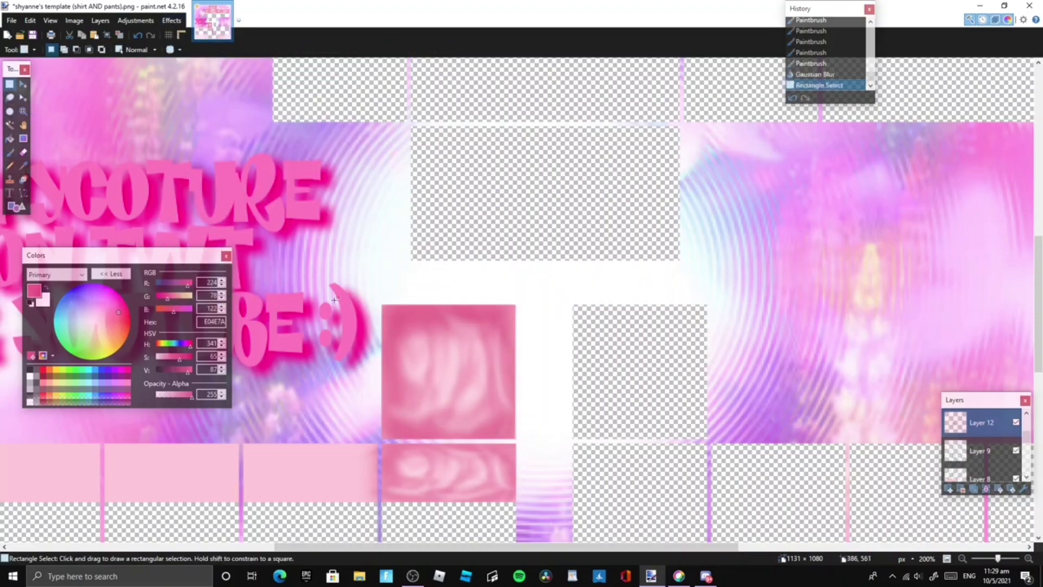
- Set Layer 12's opacity to 193 to soften the blurred edges
mouse_move(998, 558)
mouse_down()
mouse_move(989, 559)
mouse_move(999, 559)
mouse_up()
double_click(980, 430)
drag(550, 316, 542, 322)
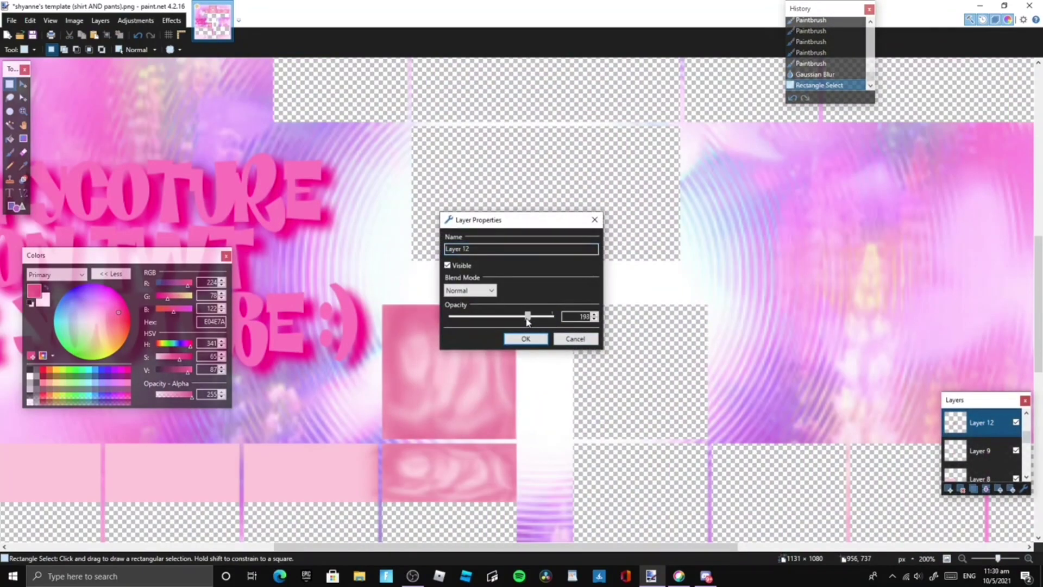
click(526, 339)
- Select the blurred edge shading on the square panel, widen it to 126 × 125 px and deselect it
drag(998, 559, 999, 559)
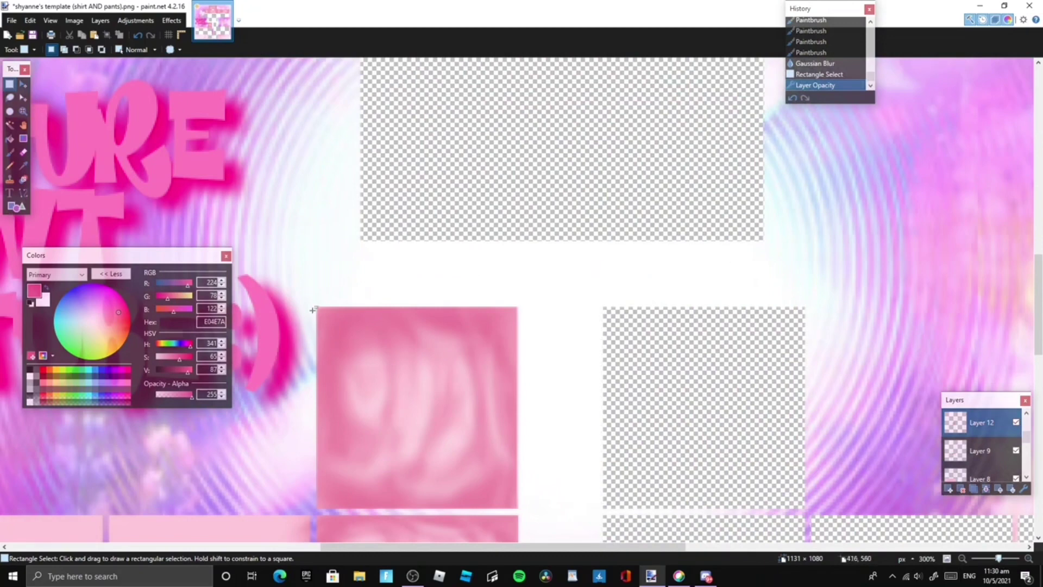
drag(314, 309, 519, 510)
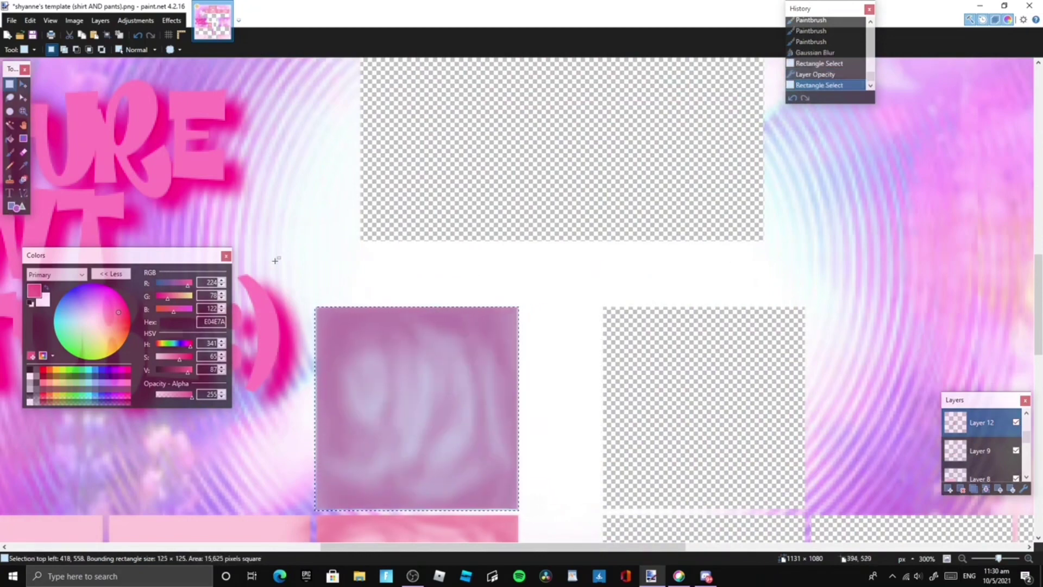
click(22, 86)
click(402, 342)
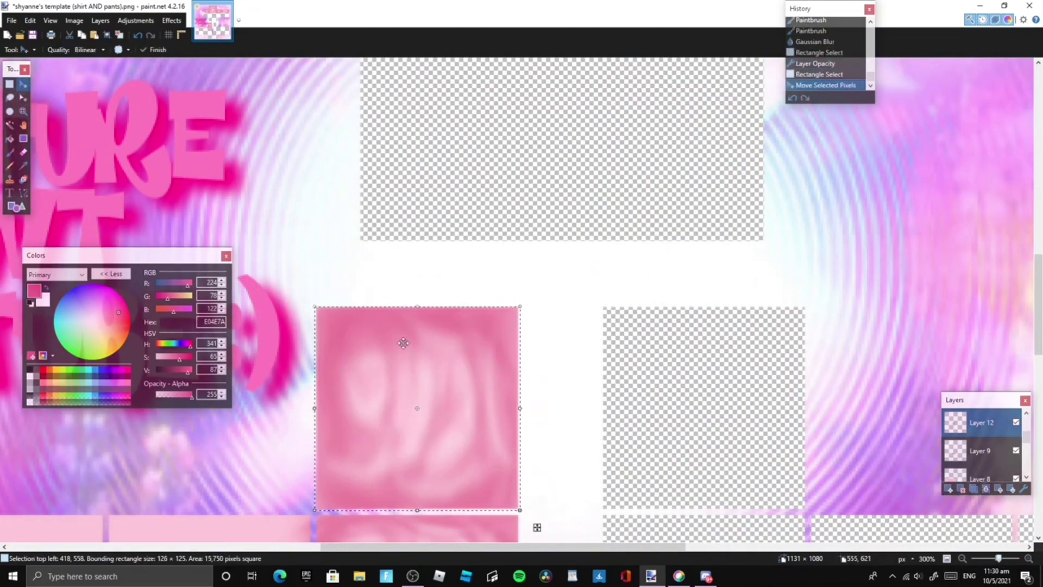
click(10, 84)
click(318, 206)
- Lower Layer 12's opacity further so the square panel's edge shading blends with the other panels
drag(998, 559, 997, 560)
double_click(981, 423)
click(525, 338)
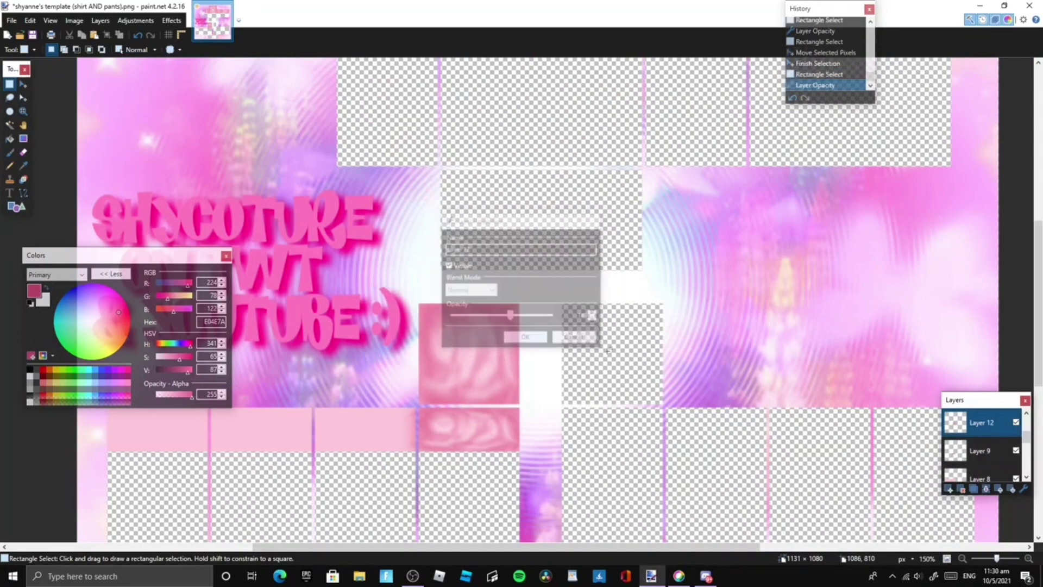
drag(998, 562, 994, 563)
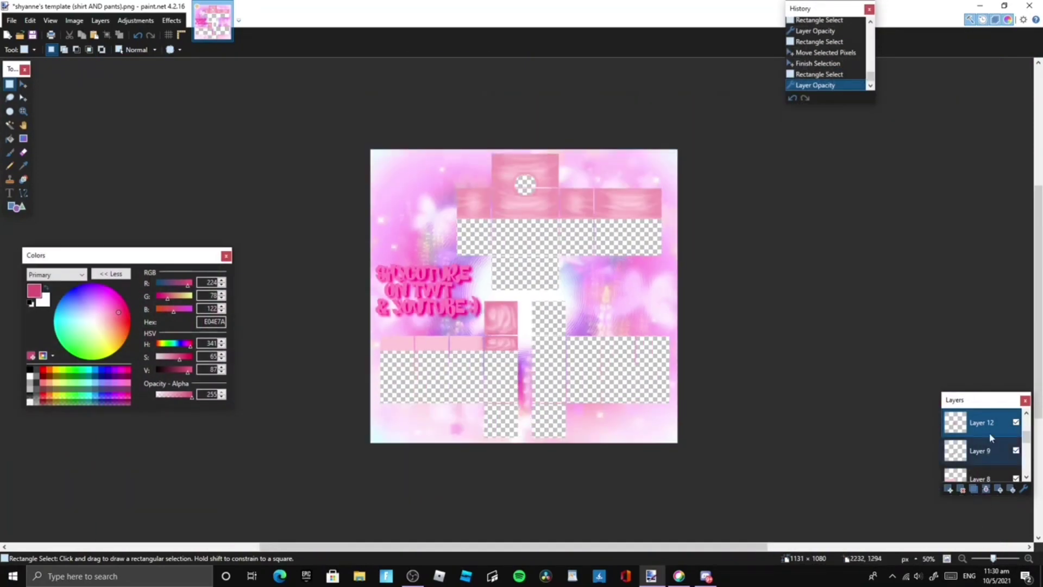
double_click(991, 425)
click(663, 369)
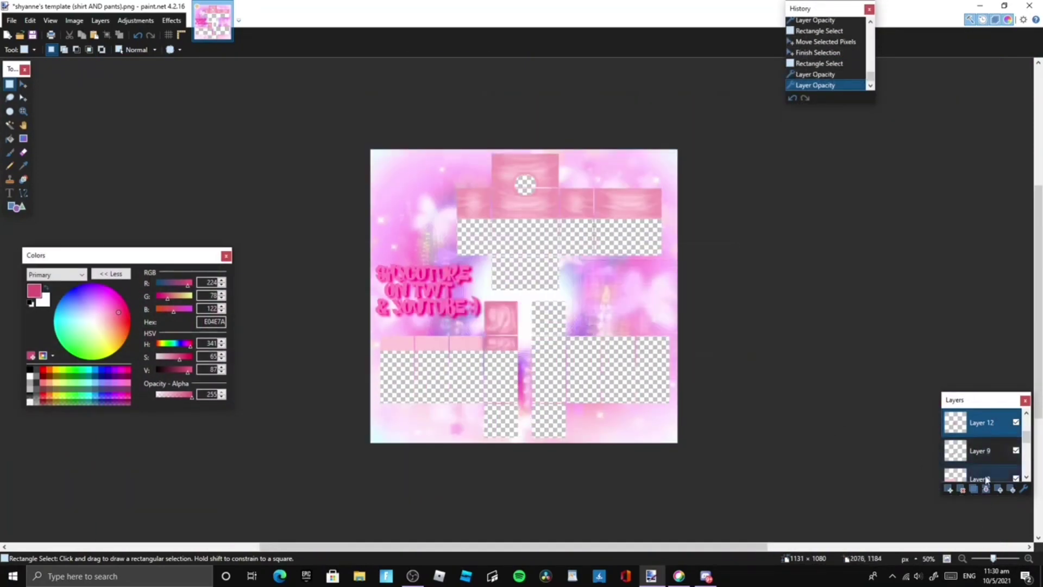
- Set the opacity of the folds on Layer 10 to 41
scroll(982, 440, up, 1)
double_click(981, 423)
drag(543, 224, 701, 242)
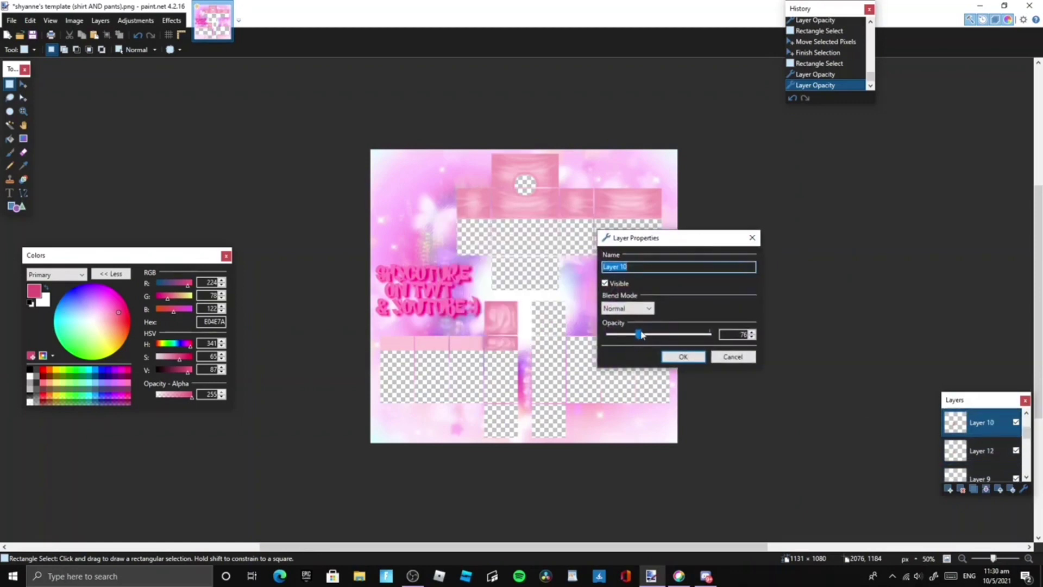
click(683, 356)
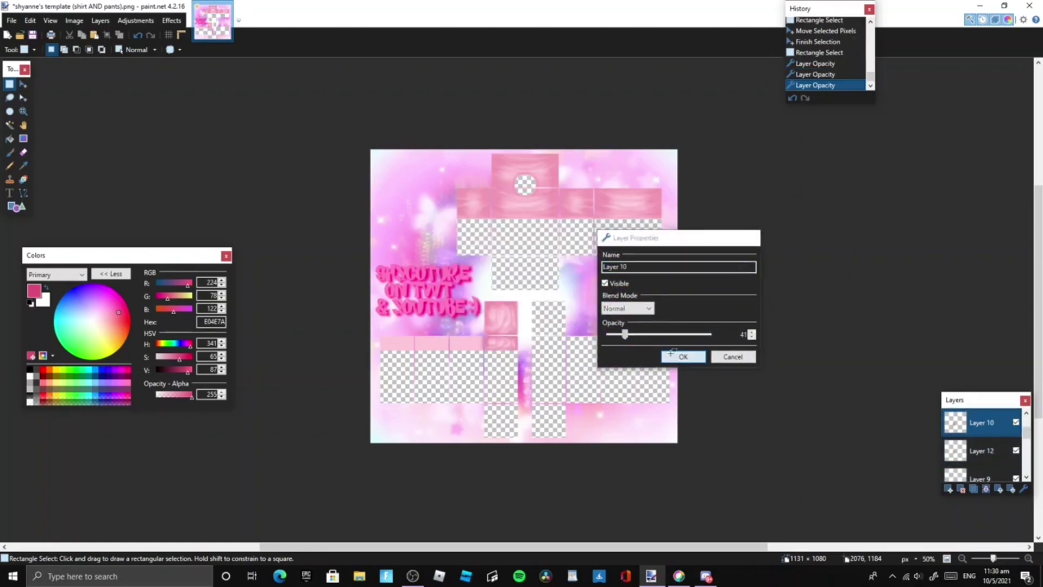
- Set the opacity of the highlights on Layer 11 to 72 and flatten the image into one layer
mouse_move(1029, 436)
mouse_down()
mouse_move(1030, 450)
mouse_move(1029, 438)
mouse_up()
scroll(1030, 437, up, 2)
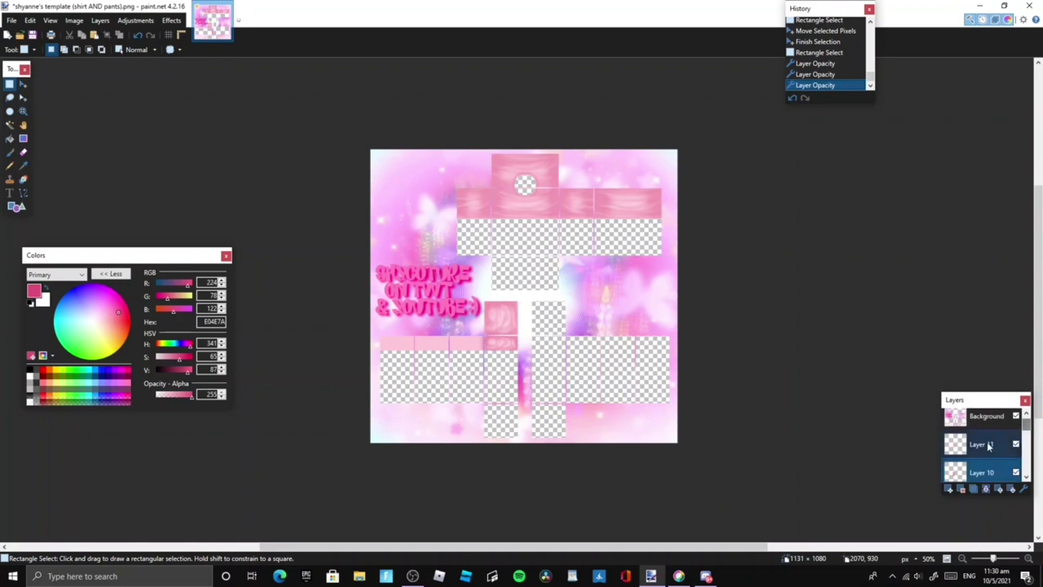
double_click(982, 444)
drag(472, 202, 675, 236)
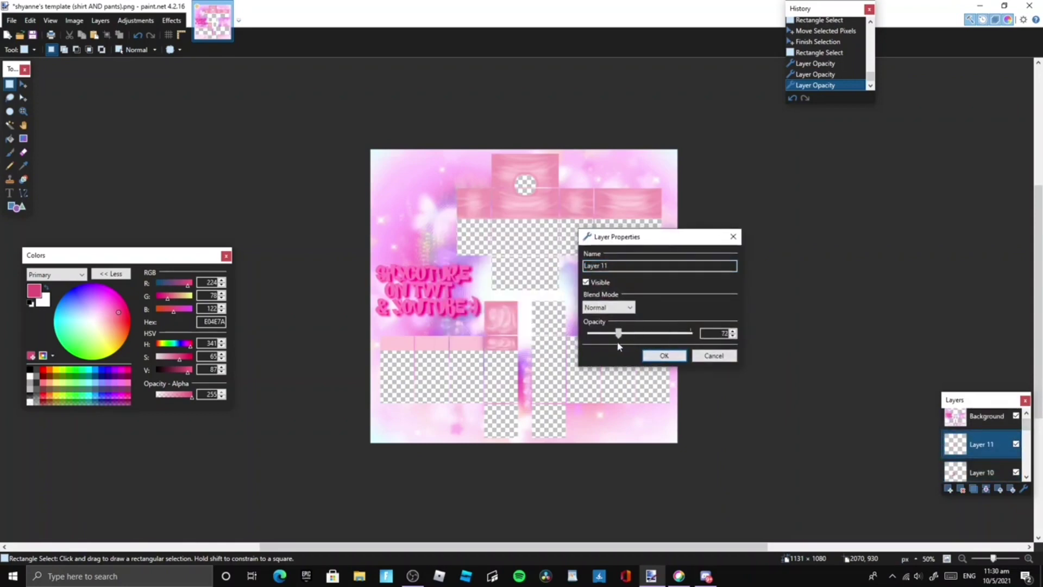
click(673, 356)
drag(994, 559, 993, 555)
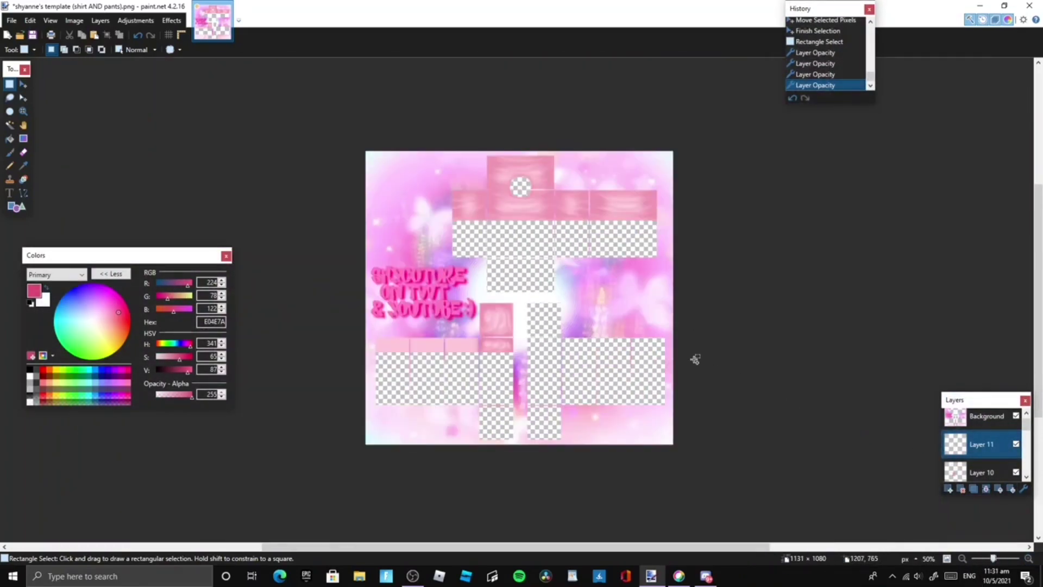
key(ctrl+shift+f)
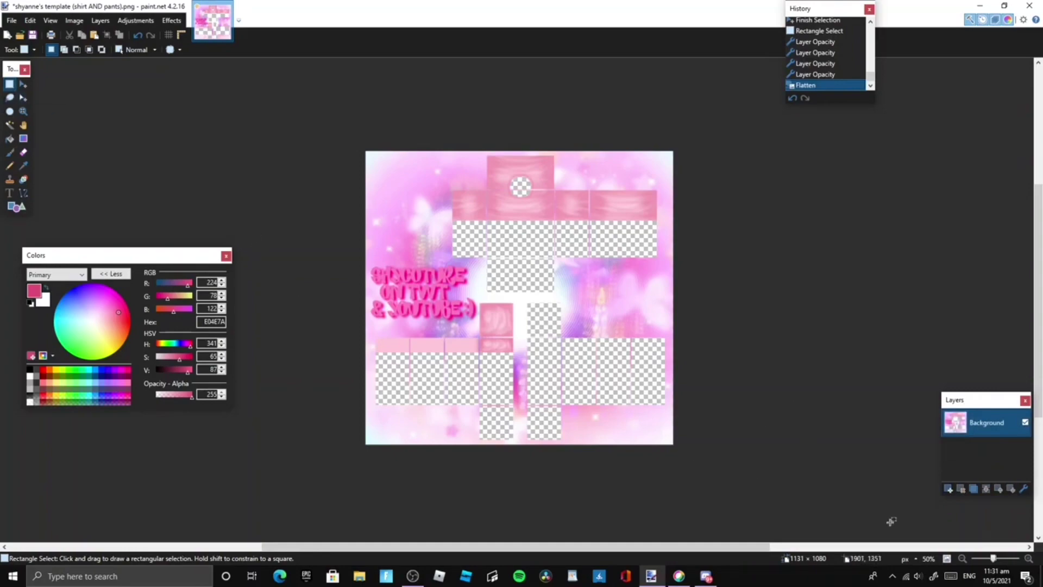
- Paste a copy of the short shaded arm panel over the neighbouring plain pink panel and widen it to 125 × 57 px
click(1029, 559)
click(1029, 558)
click(1028, 559)
click(1029, 558)
click(1029, 559)
click(1029, 559)
drag(1037, 321, 1038, 387)
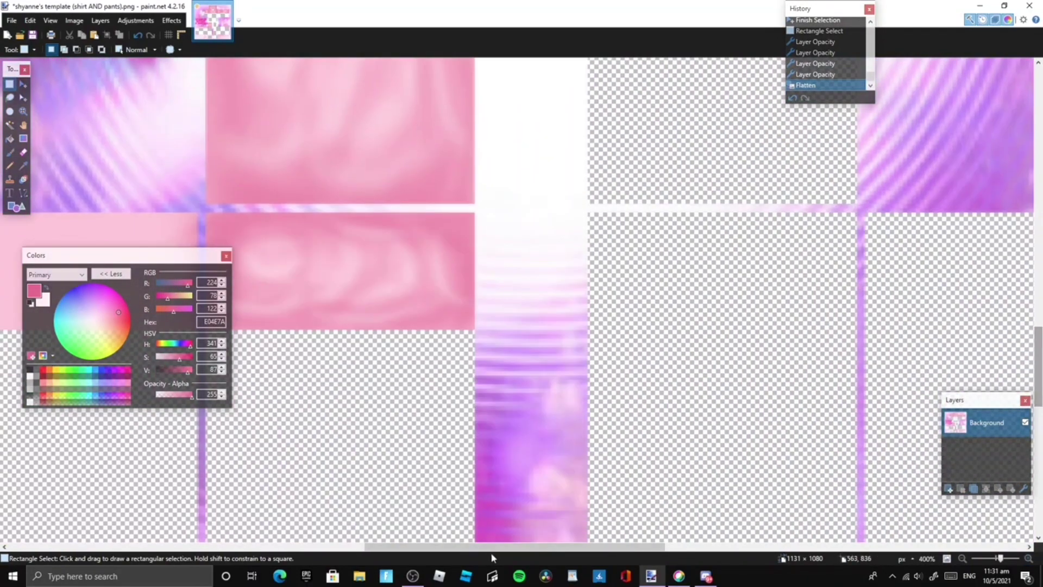
scroll(491, 552, left, 3)
drag(408, 213, 677, 336)
key(ctrl+v)
drag(532, 315, 330, 279)
scroll(372, 546, left, 3)
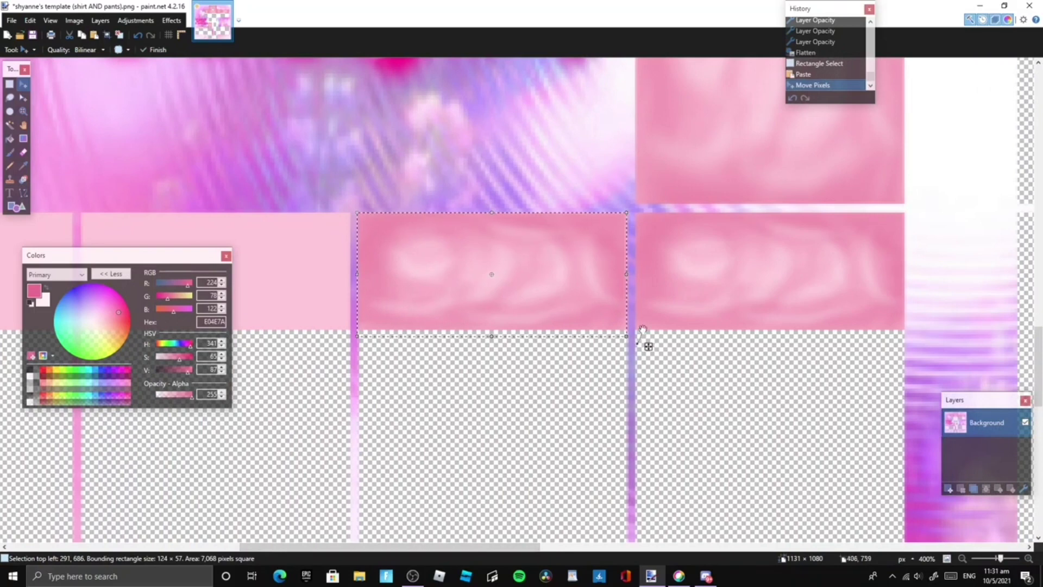
click(629, 276)
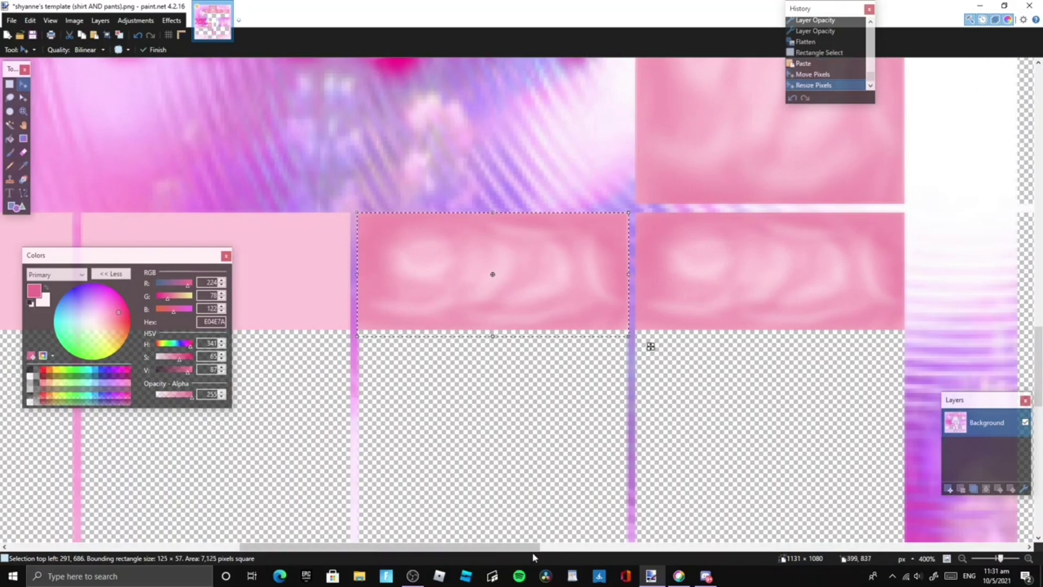
- Paste two more copies of the shaded arm panel over the two remaining plain pink panels in the row
drag(536, 547, 456, 532)
key(ctrl+v)
drag(775, 308, 503, 315)
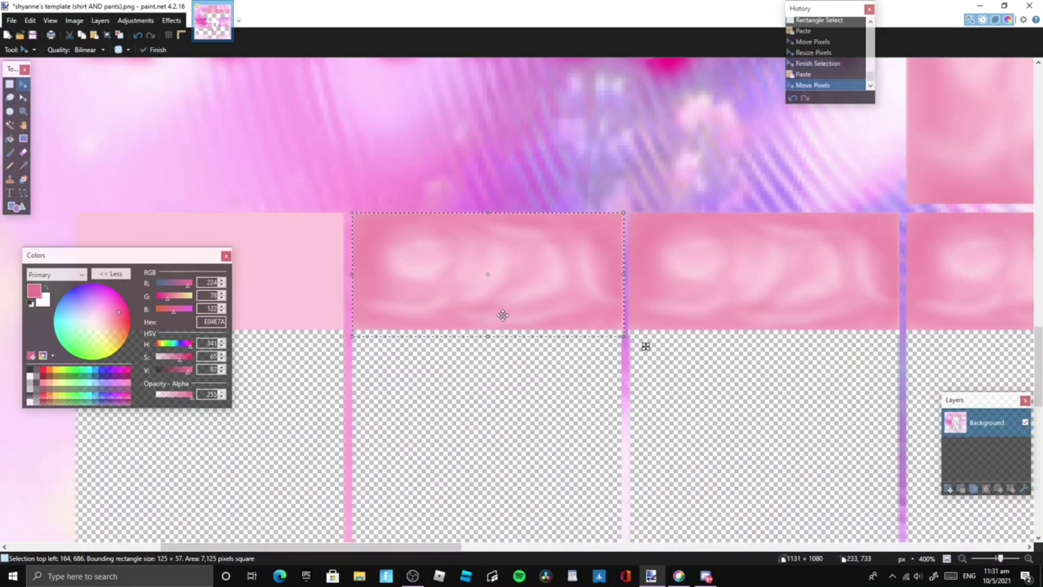
key(ctrl+v)
drag(317, 322, 303, 306)
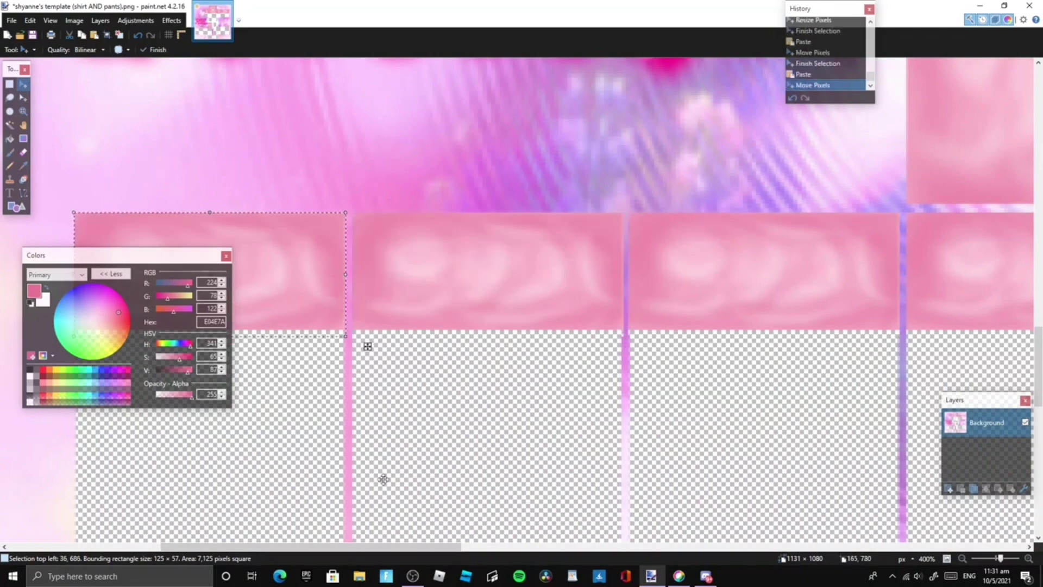
- Paste a copy of the short shaded arm panel at the top of the other arm's first empty panel, directly below the empty square
drag(1001, 559, 996, 559)
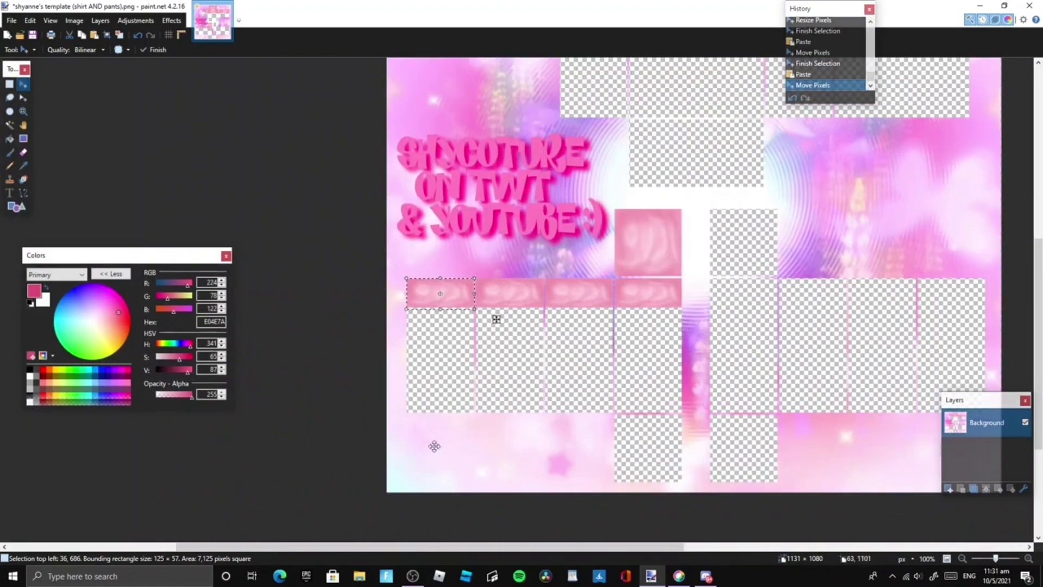
key(ctrl+v)
drag(459, 299, 764, 299)
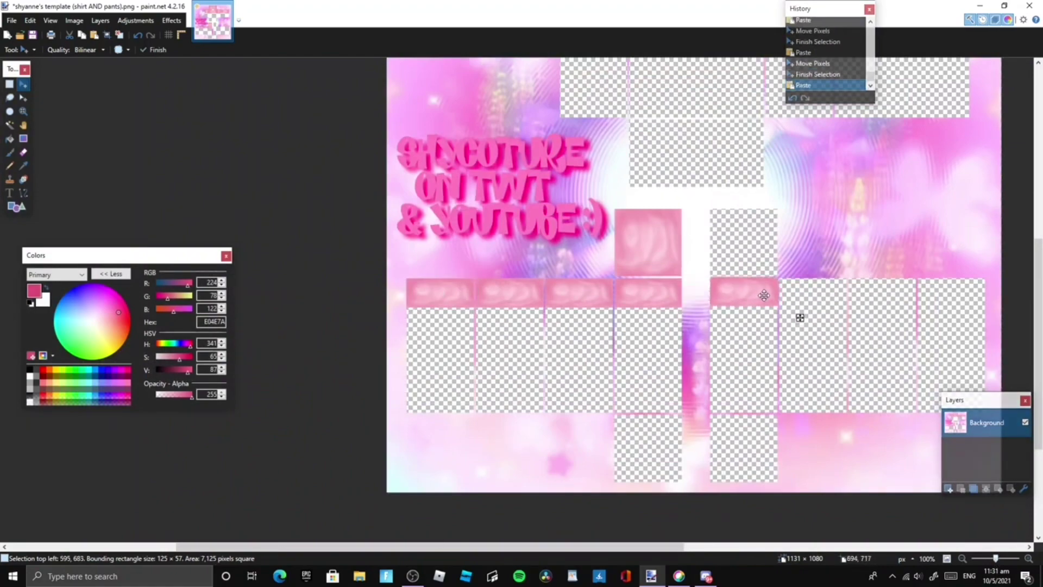
click(1028, 558)
click(1028, 558)
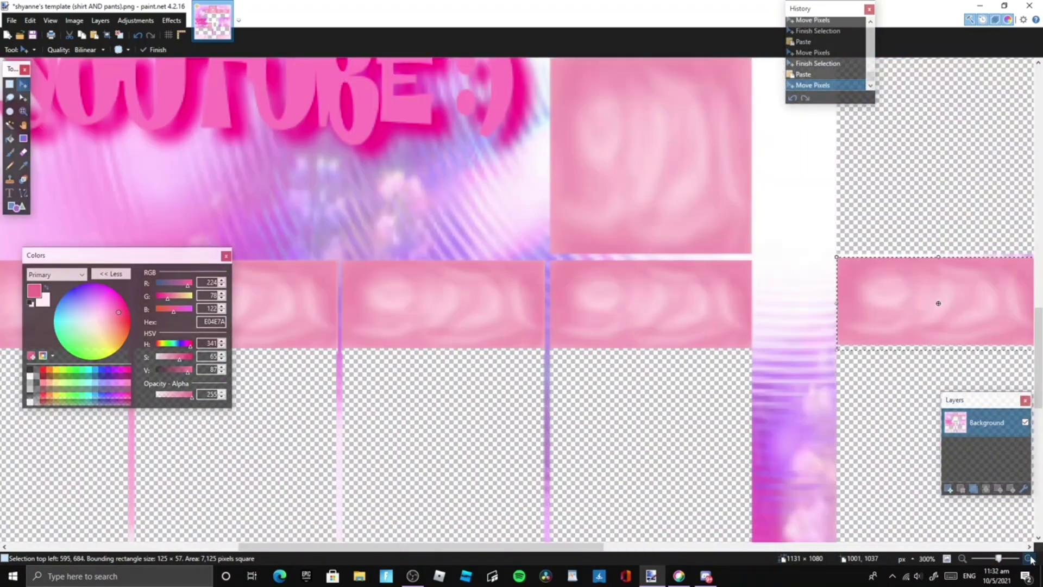
click(1028, 558)
- Paste three more copies of the short shaded panel across the tops of the other arm's remaining empty panels, aligned in one row
drag(548, 547, 735, 543)
drag(544, 322, 822, 328)
key(ctrl+v)
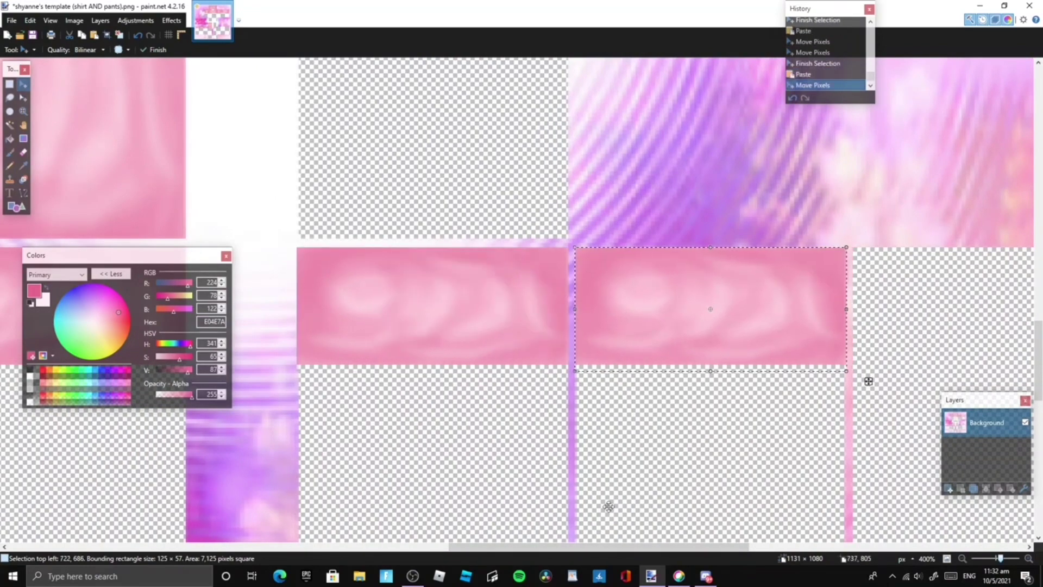
key(ctrl+v)
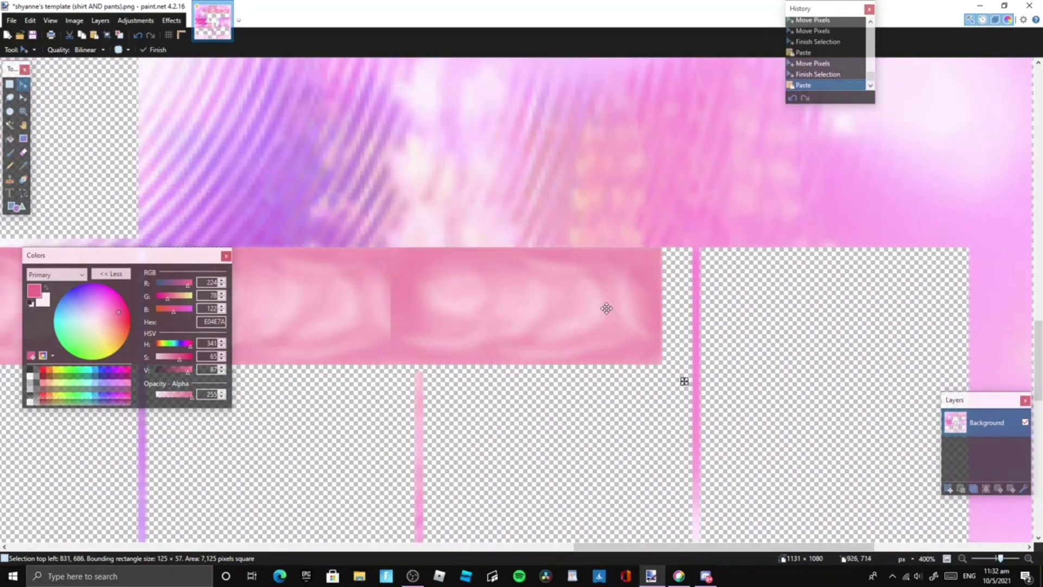
drag(607, 309, 908, 308)
key(ctrl+v)
- Select the 124 × 124 px shaded square above the finished arm exactly along its edges and copy it
drag(722, 546, 487, 546)
drag(1038, 389, 1038, 348)
click(10, 84)
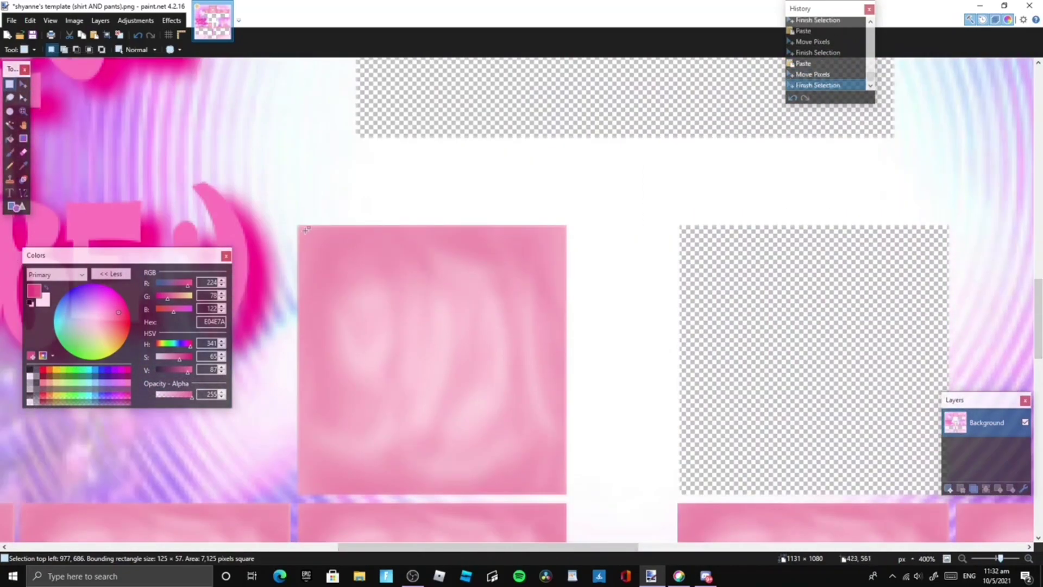
drag(461, 378, 514, 437)
click(360, 303)
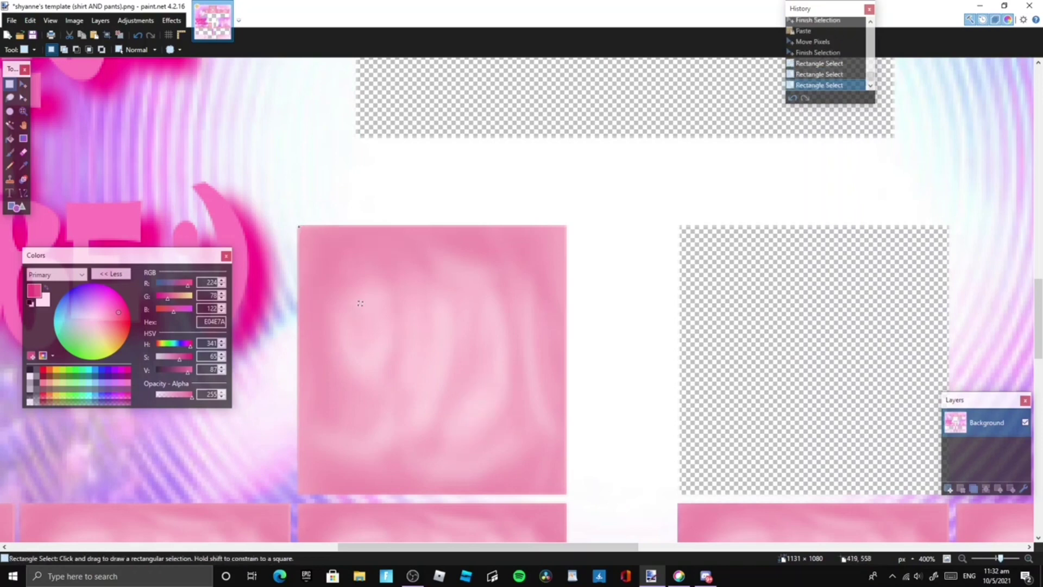
drag(297, 226, 565, 494)
key(ctrl+c)
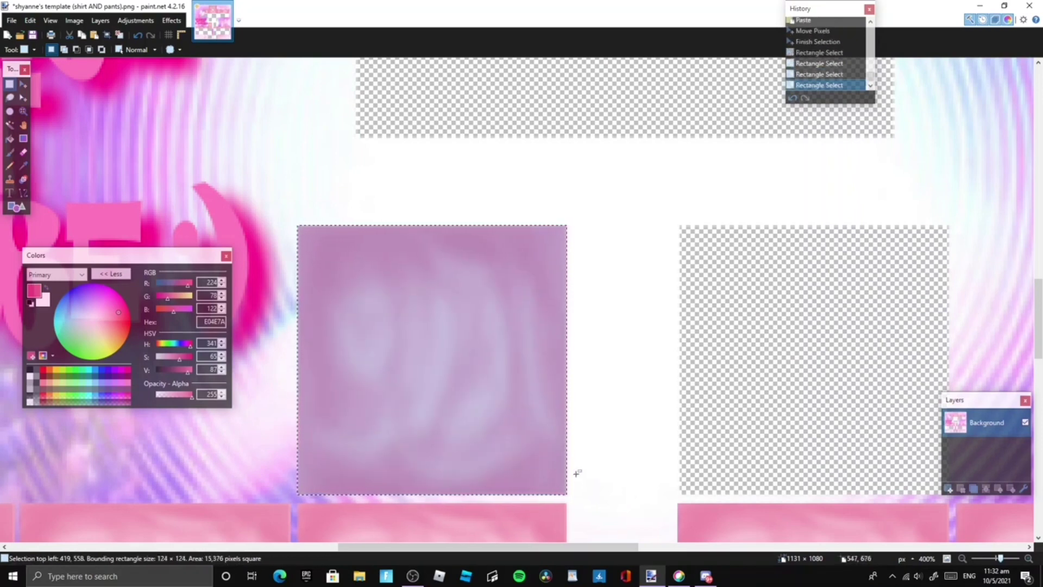
- Paste the shaded square into the matching empty square above the other arm at 595, 558 and deselect it
key(ctrl+v)
drag(491, 385, 878, 387)
drag(1004, 563, 996, 559)
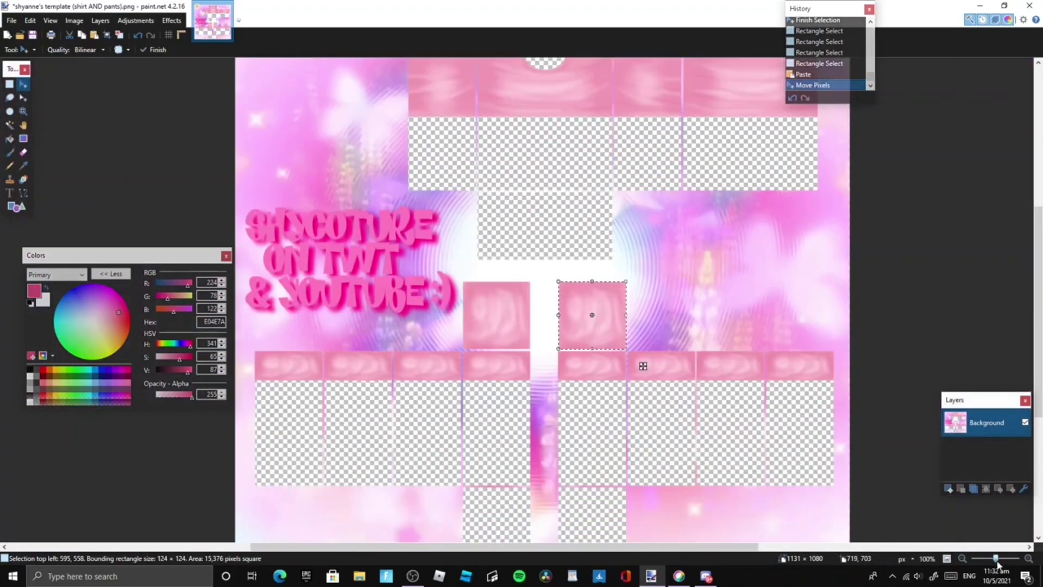
click(11, 83)
click(638, 363)
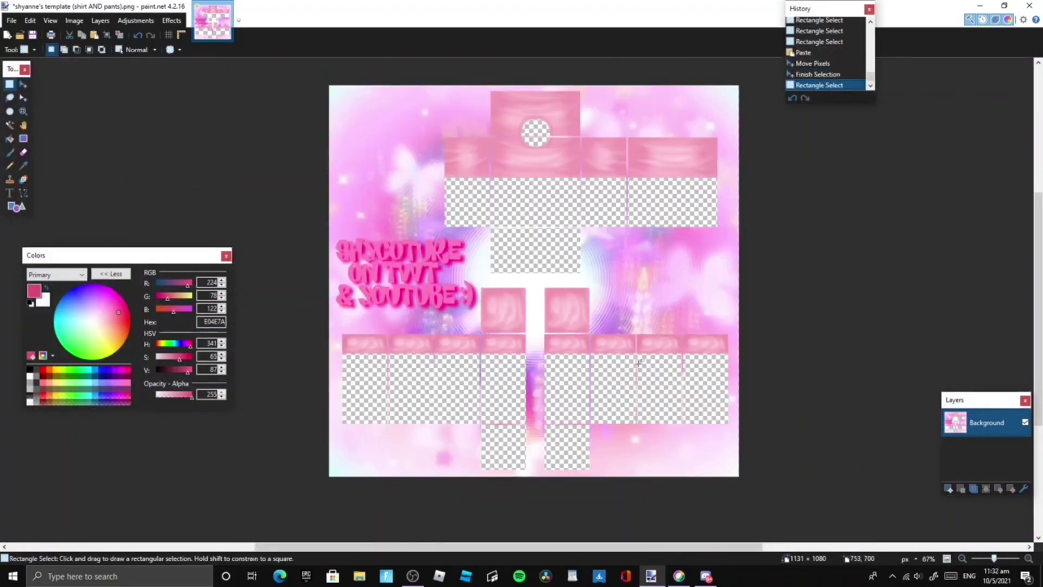